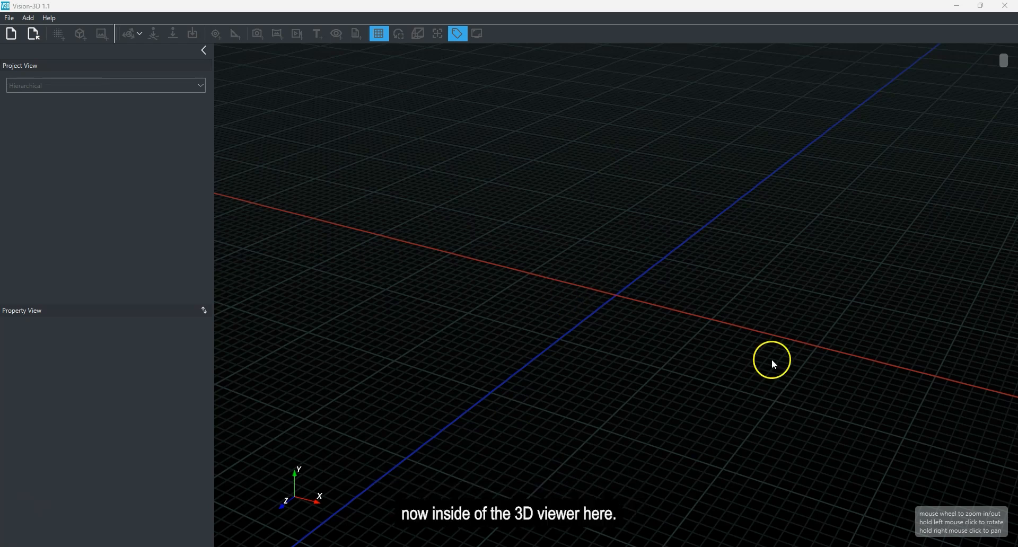
Create a new project with Meters as units and the Z-up (left-handed) coordinate system
{"action": "left_click_drag", "start_coordinate": [660, 222], "coordinate": [627, 345]}
{"action": "right_click_drag", "start_coordinate": [627, 345], "coordinate": [641, 297]}
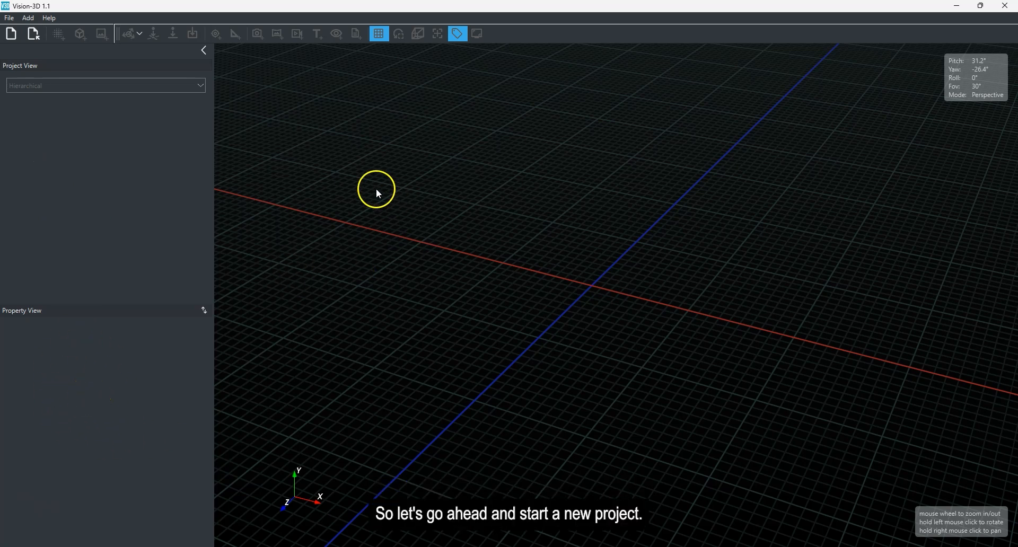
{"action": "left_click", "coordinate": [11, 35]}
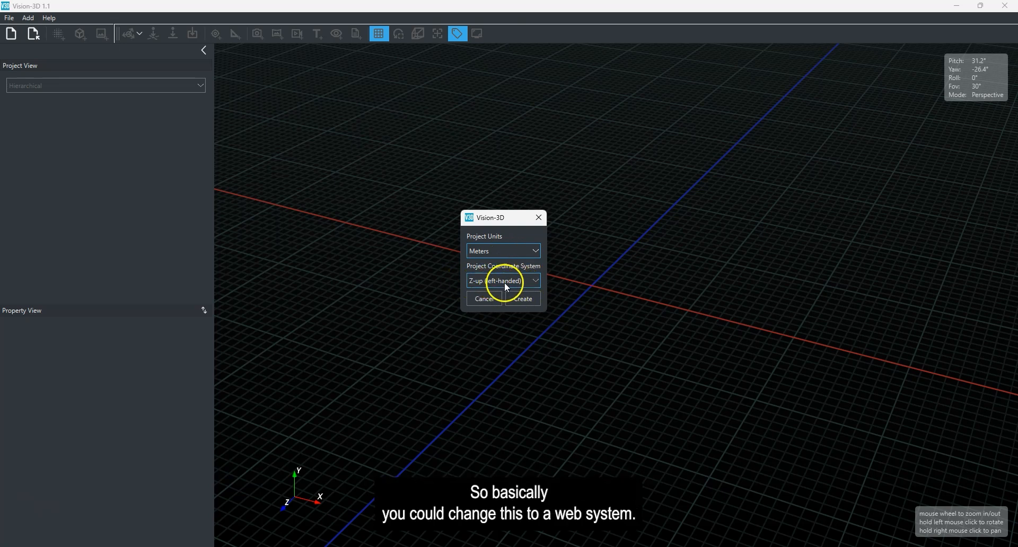
{"action": "left_click", "coordinate": [534, 284]}
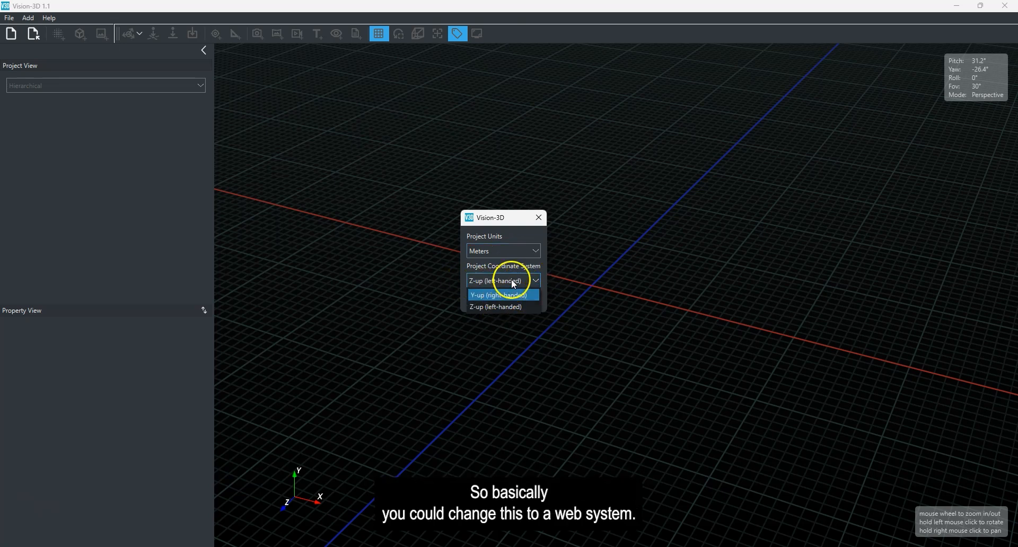
{"action": "left_click", "coordinate": [506, 305]}
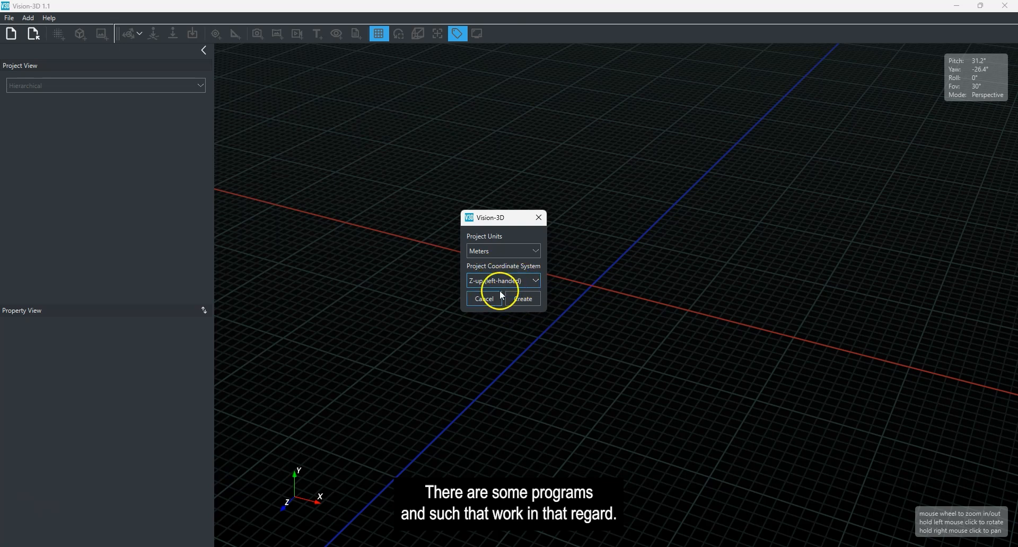
{"action": "left_click", "coordinate": [523, 299]}
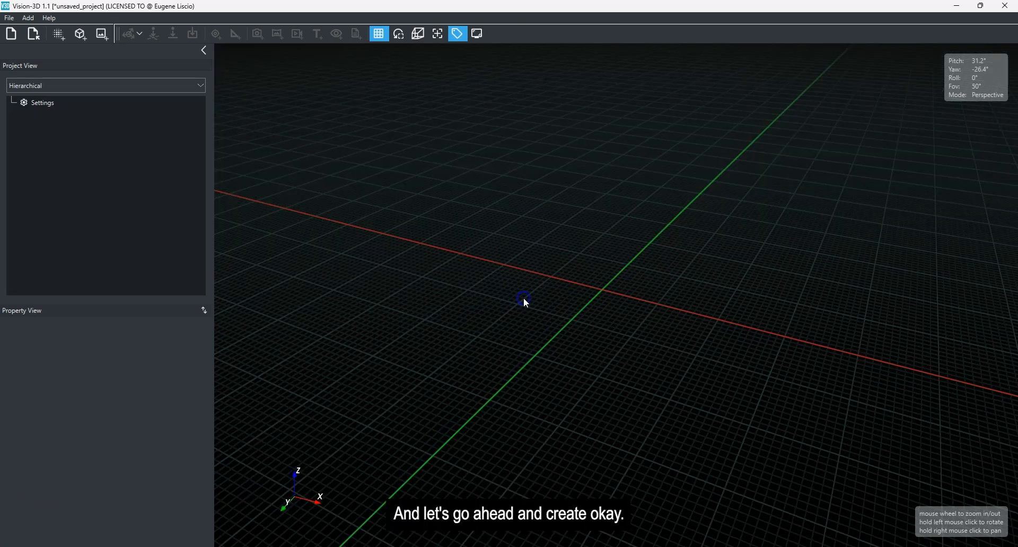
{"action": "right_click_drag", "start_coordinate": [661, 343], "coordinate": [646, 342]}
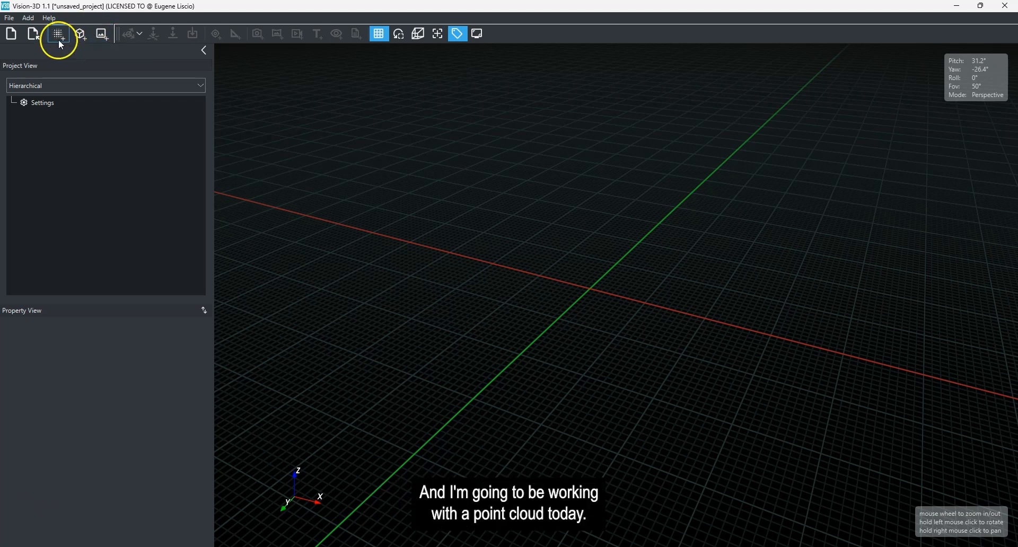
Load the aerial image Track Google Maps 182-58m from Desktop > IPTM Car Crash > Reference for a new image plane
{"action": "left_click", "coordinate": [102, 35]}
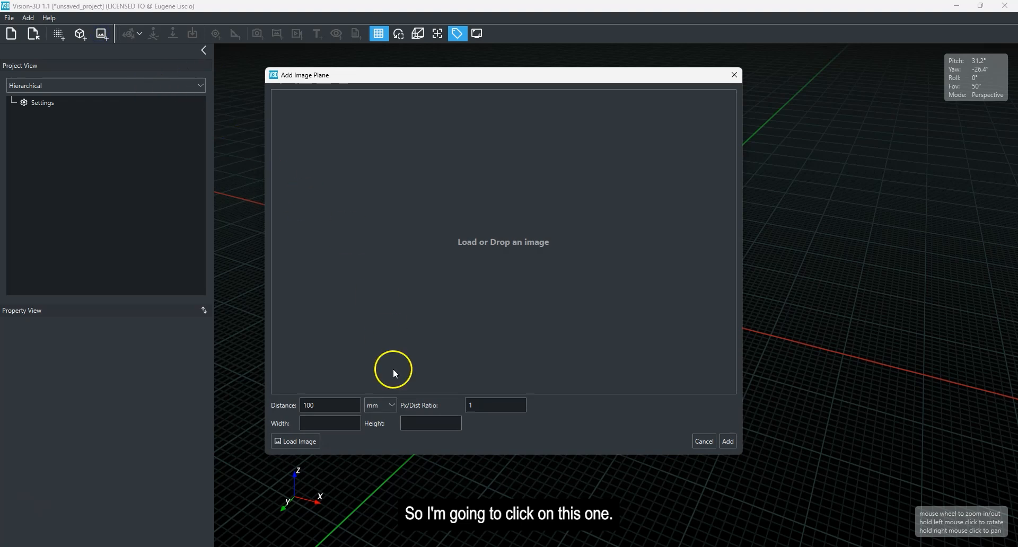
{"action": "left_click", "coordinate": [292, 441]}
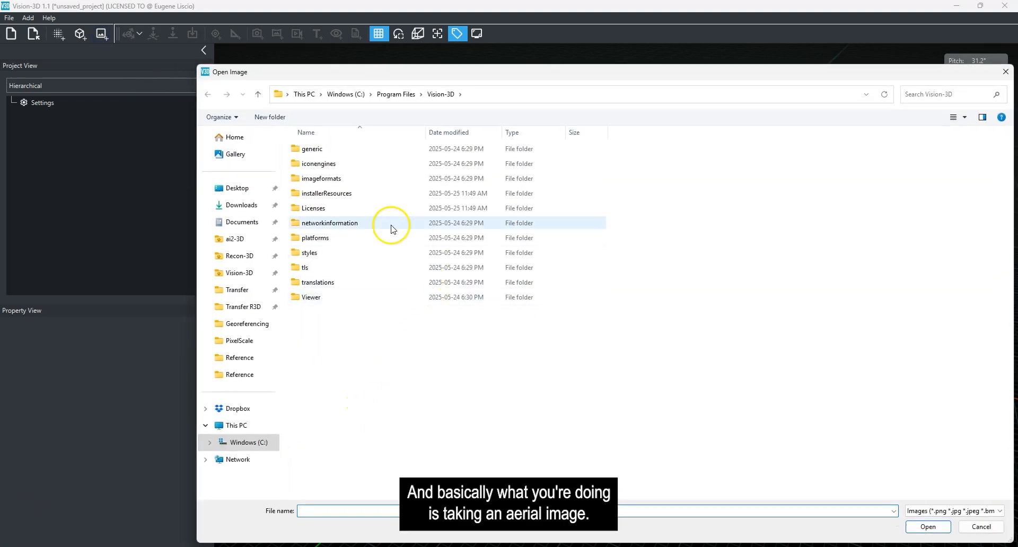
{"action": "left_click", "coordinate": [249, 189]}
{"action": "double_click", "coordinate": [308, 149]}
{"action": "double_click", "coordinate": [323, 150]}
{"action": "scroll", "coordinate": [536, 279], "scroll_direction": "down", "scroll_amount": 10}
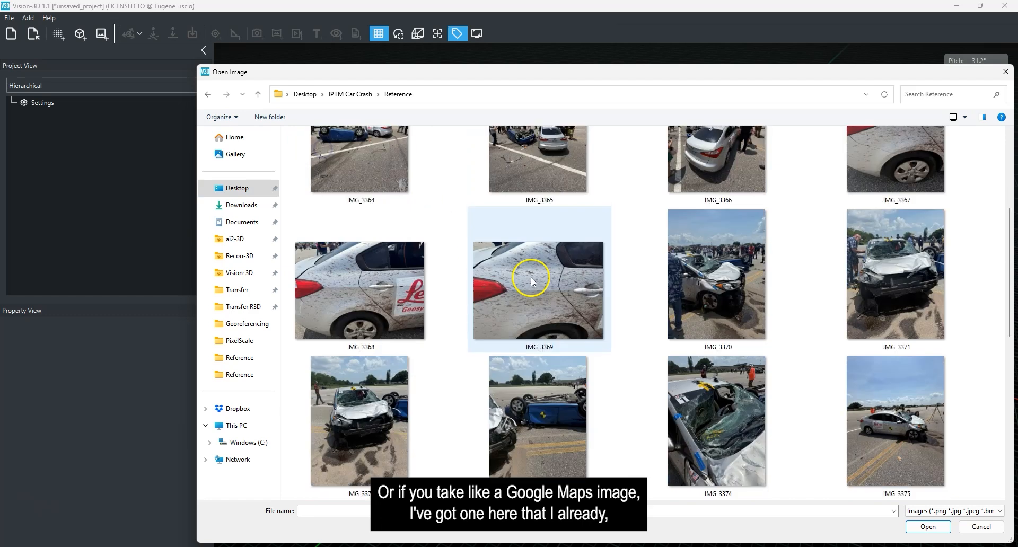
{"action": "left_click", "coordinate": [881, 440]}
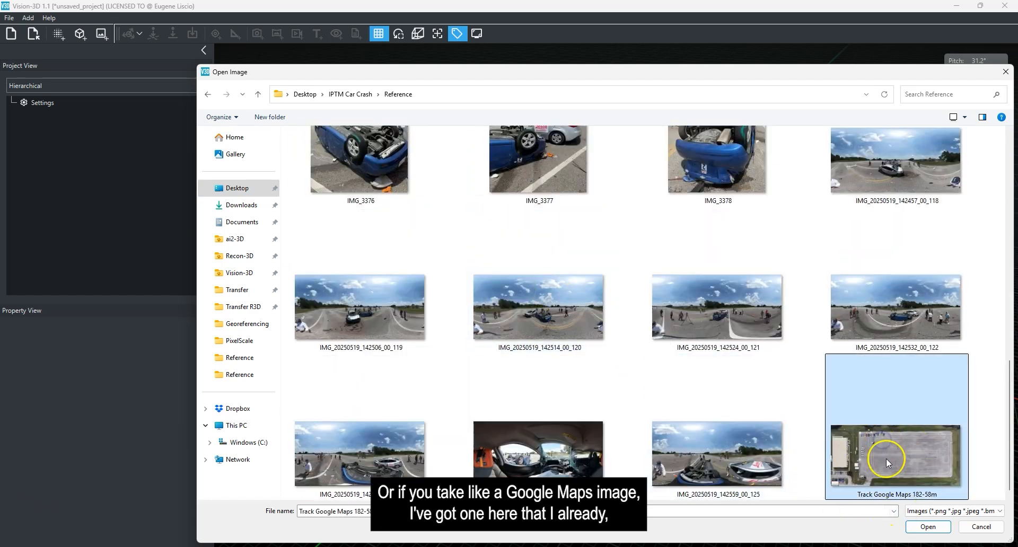
{"action": "double_click", "coordinate": [909, 442]}
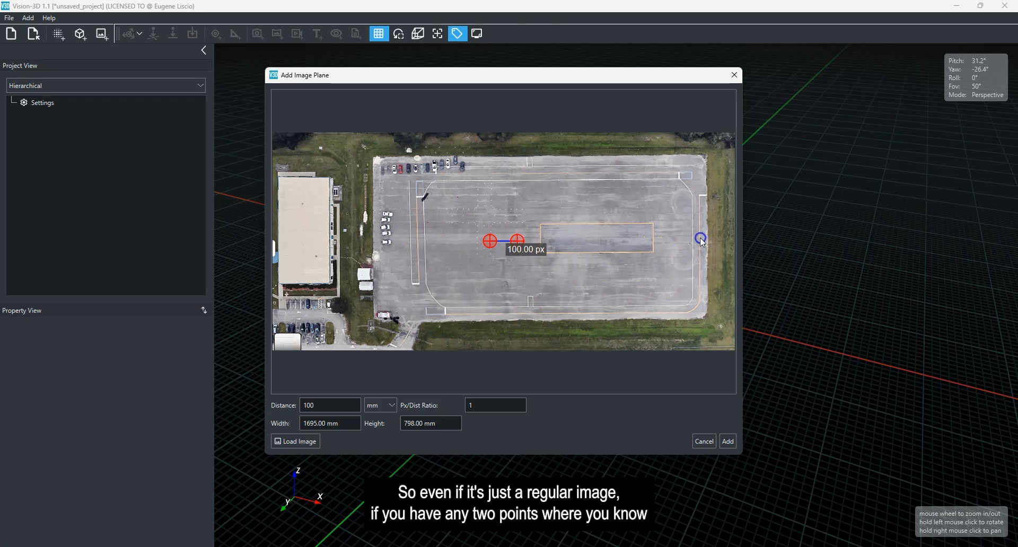
Place the two scale markers on the opposite short edges of the paved lot in the aerial image
{"action": "scroll", "coordinate": [486, 272], "scroll_direction": "up", "scroll_amount": 2}
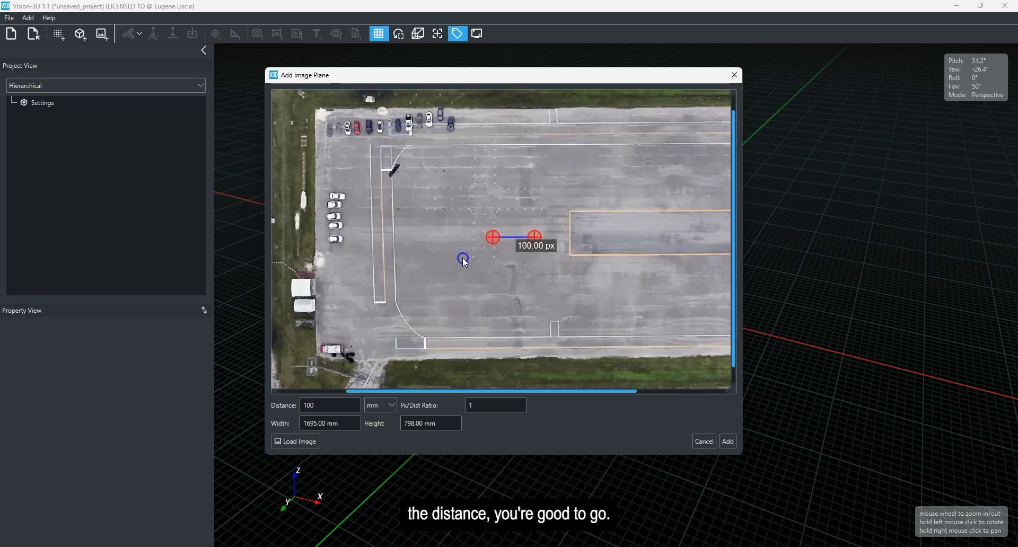
{"action": "mouse_move", "coordinate": [492, 237]}
{"action": "left_mouse_down"}
{"action": "mouse_move", "coordinate": [307, 242]}
{"action": "mouse_move", "coordinate": [315, 239]}
{"action": "left_mouse_up"}
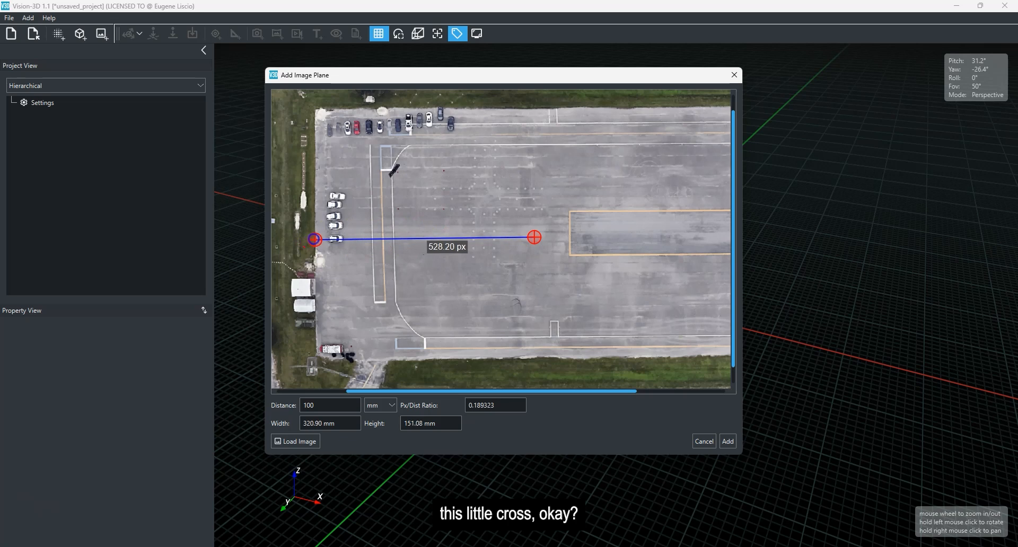
{"action": "scroll", "coordinate": [359, 273], "scroll_direction": "down", "scroll_amount": 3}
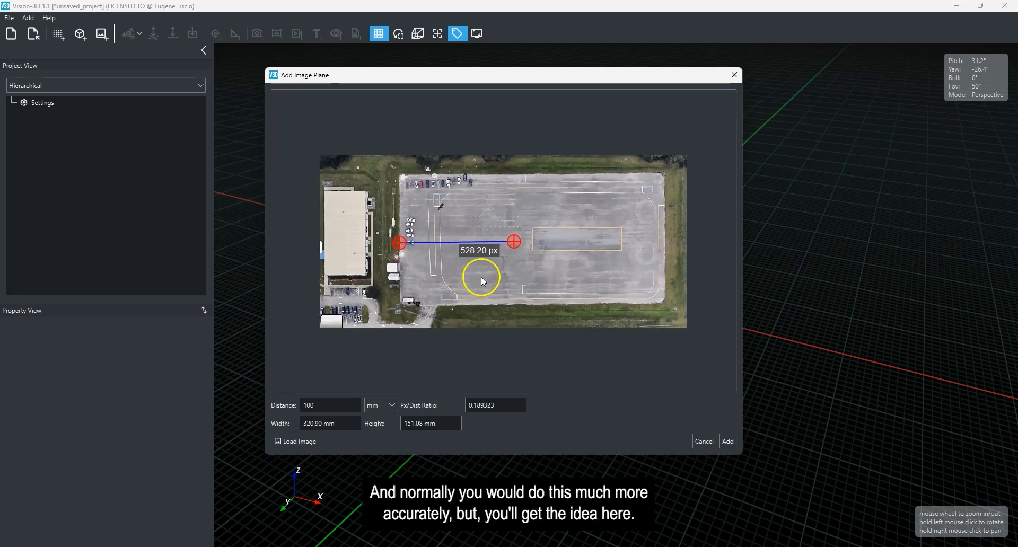
{"action": "mouse_move", "coordinate": [512, 244]}
{"action": "left_mouse_down"}
{"action": "mouse_move", "coordinate": [674, 239]}
{"action": "mouse_move", "coordinate": [665, 242]}
{"action": "left_mouse_up"}
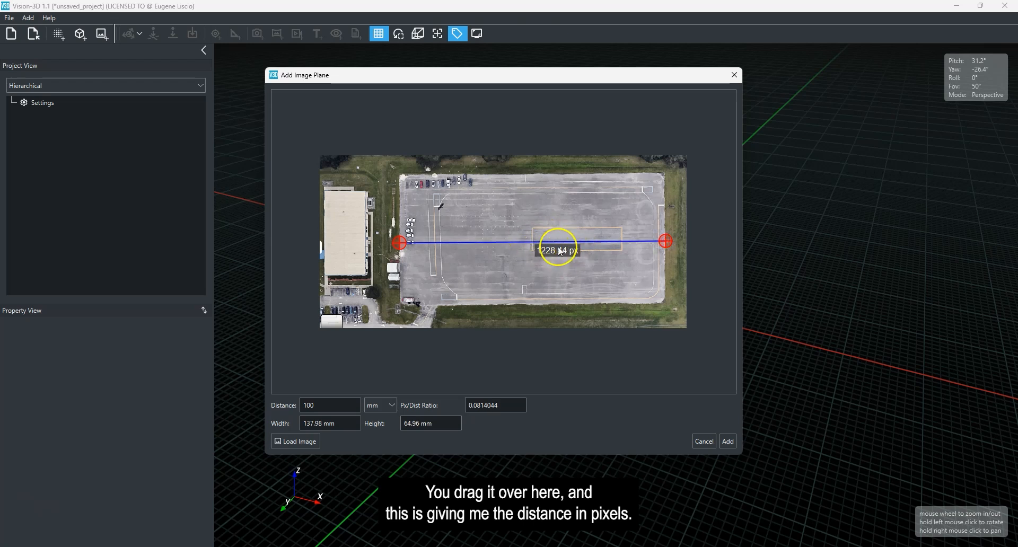
Set the real-world distance between the scale markers to 182 m and add the image plane to the scene
{"action": "left_click_drag", "start_coordinate": [331, 406], "coordinate": [285, 407]}
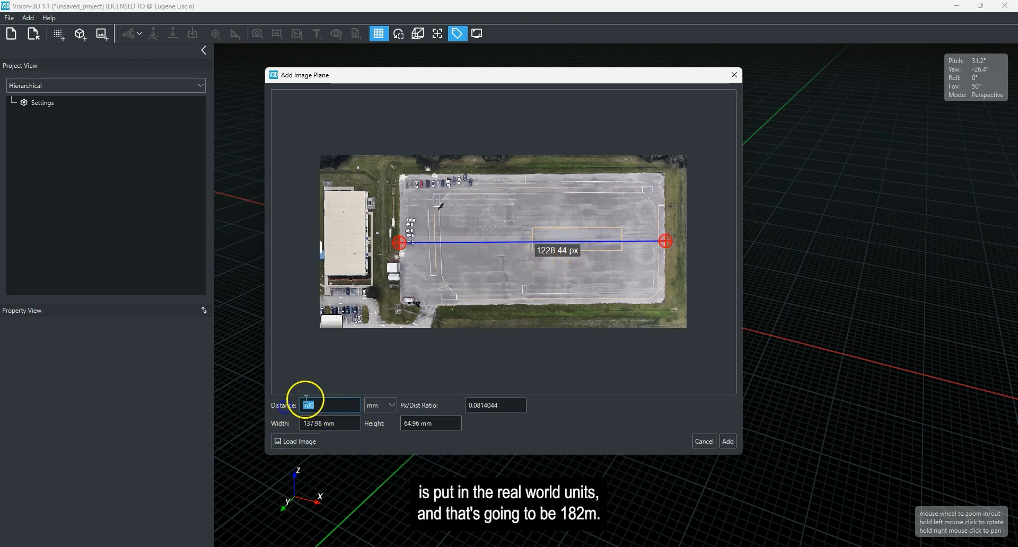
{"action": "left_click", "coordinate": [325, 408]}
{"action": "type", "text": "182"}
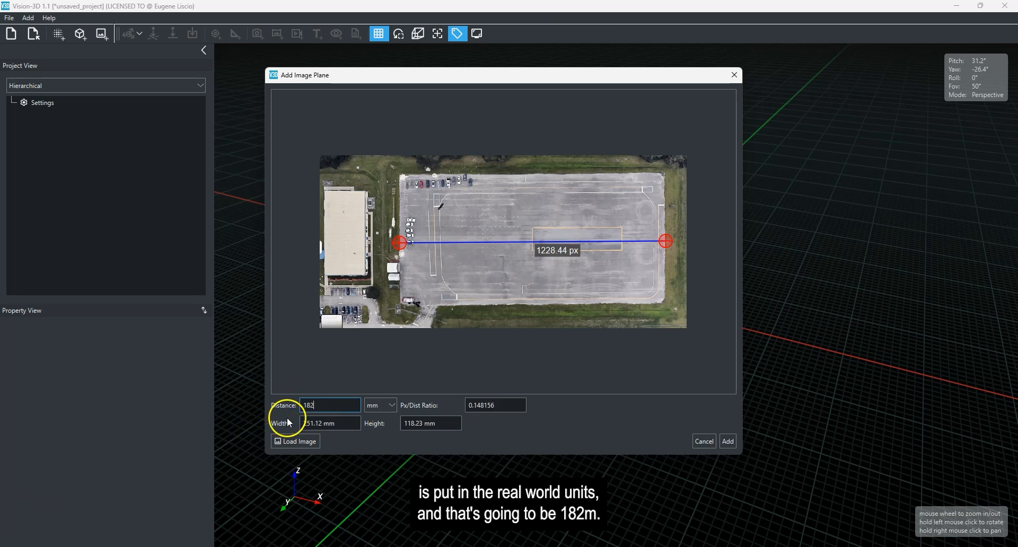
{"action": "left_click", "coordinate": [391, 405]}
{"action": "left_click", "coordinate": [382, 467]}
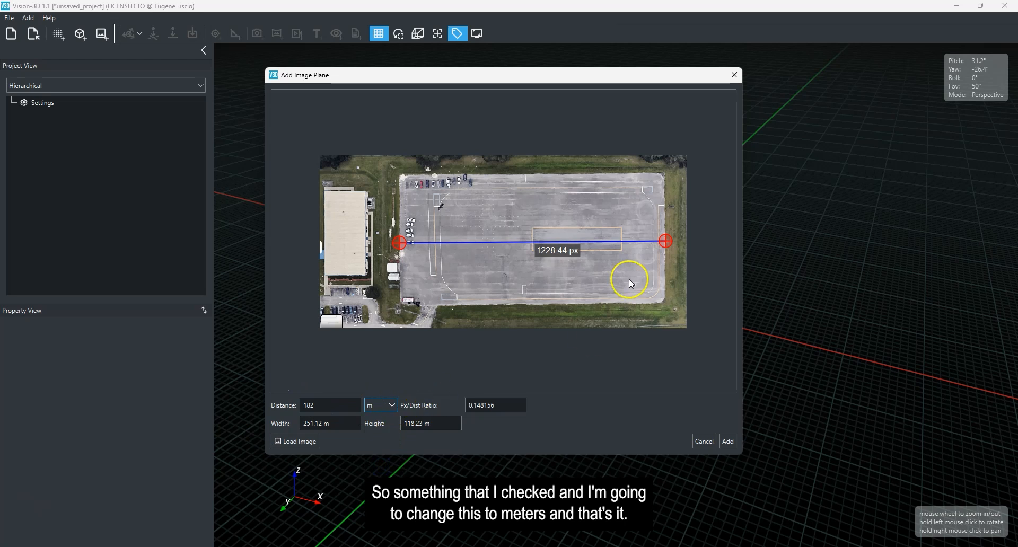
{"action": "left_click", "coordinate": [726, 443]}
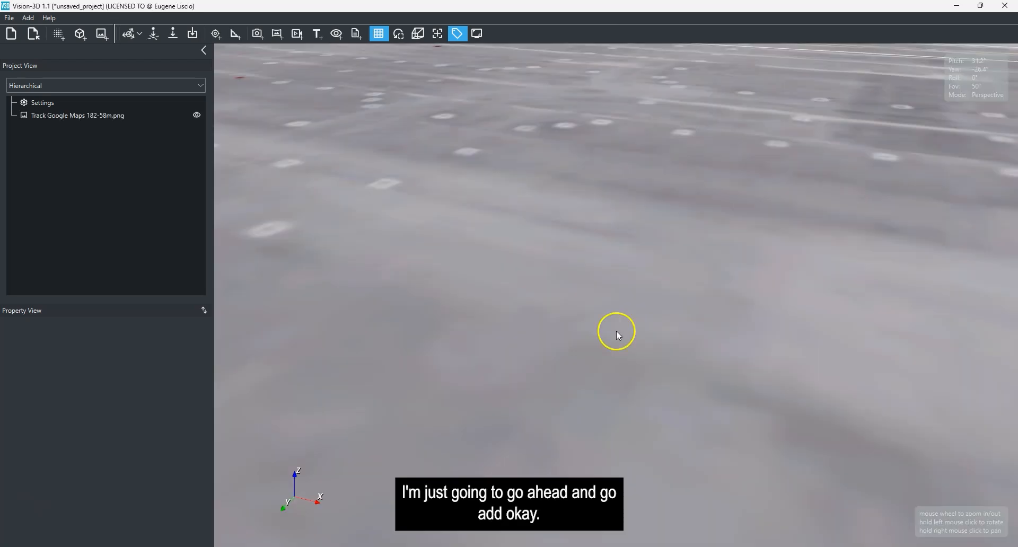
Measure the length of the orange-outlined rectangle in the paved lot between the midpoints of its short sides
{"action": "scroll", "coordinate": [616, 330], "scroll_direction": "down", "scroll_amount": 6}
{"action": "left_click_drag", "start_coordinate": [554, 268], "coordinate": [686, 361]}
{"action": "right_click_drag", "start_coordinate": [687, 362], "coordinate": [666, 356]}
{"action": "left_click_drag", "start_coordinate": [635, 280], "coordinate": [640, 308]}
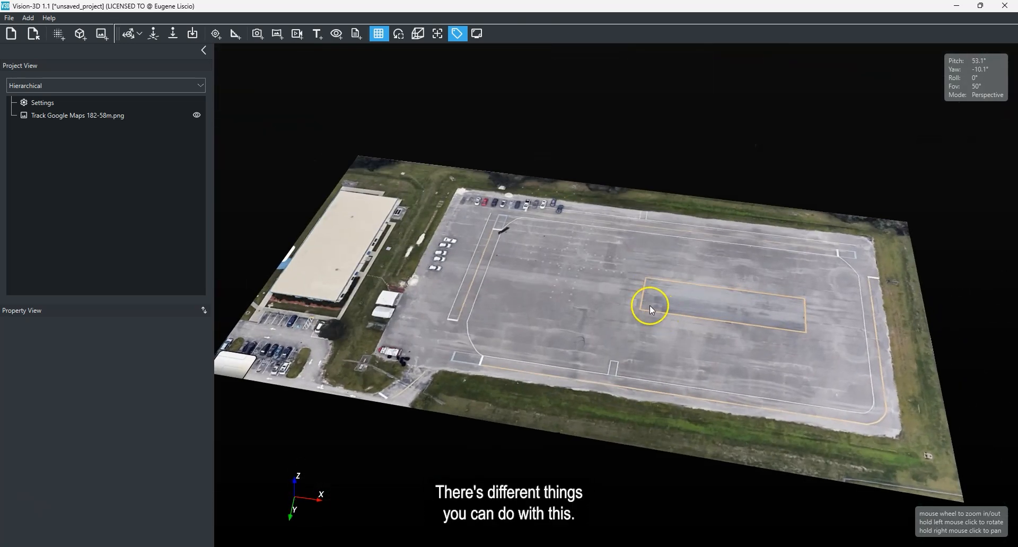
{"action": "scroll", "coordinate": [700, 316], "scroll_direction": "up", "scroll_amount": 2}
{"action": "right_click_drag", "start_coordinate": [700, 317], "coordinate": [618, 313]}
{"action": "left_click_drag", "start_coordinate": [523, 332], "coordinate": [546, 347]}
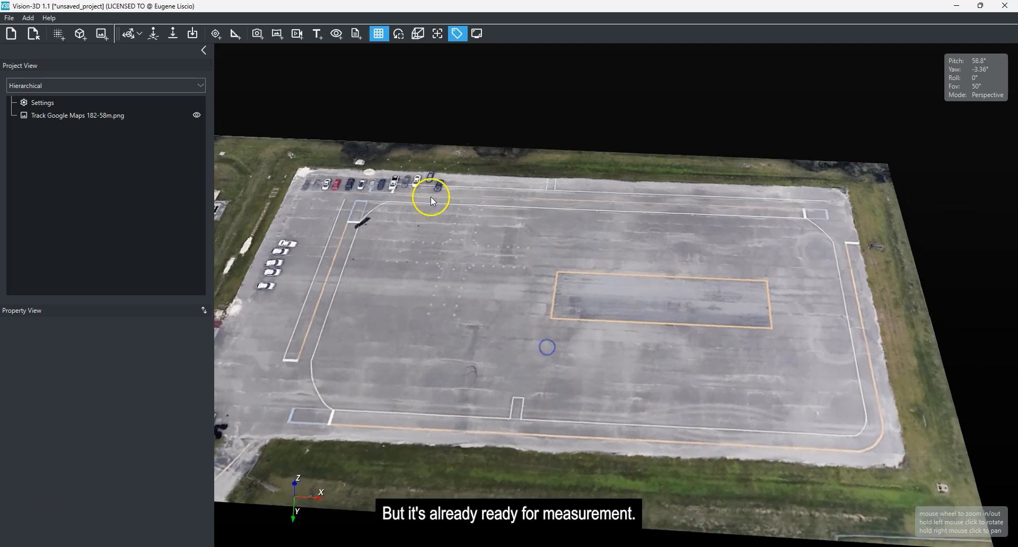
{"action": "left_click", "coordinate": [237, 35]}
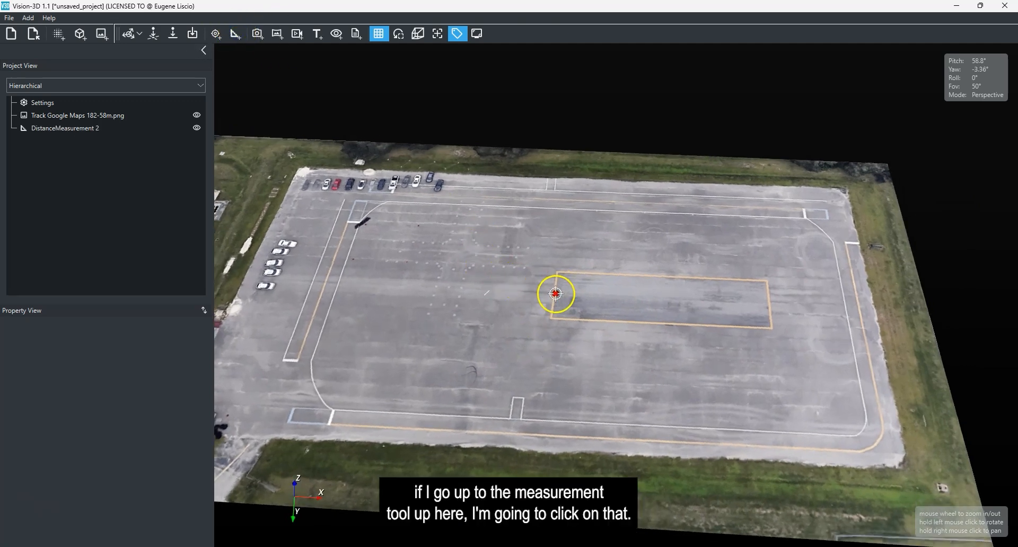
{"action": "left_click", "coordinate": [554, 296]}
{"action": "left_click", "coordinate": [772, 303]}
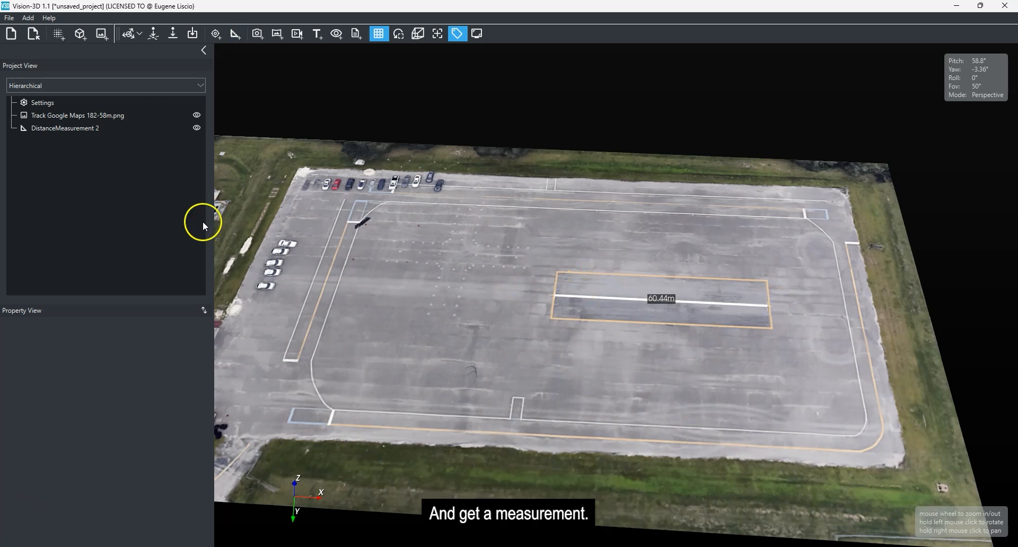
{"action": "scroll", "coordinate": [530, 376], "scroll_direction": "down", "scroll_amount": 3}
{"action": "right_click_drag", "start_coordinate": [485, 370], "coordinate": [572, 373]}
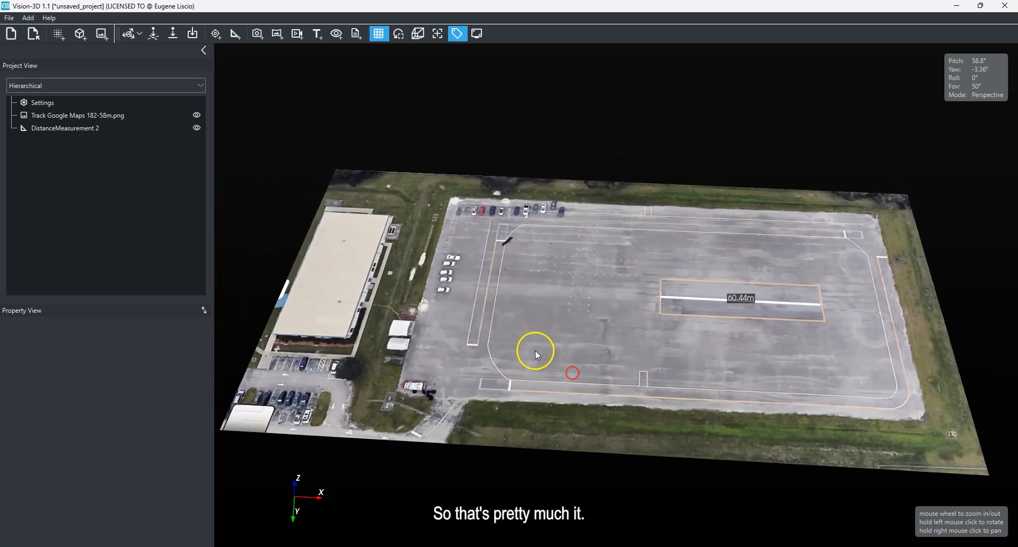
Enable the two-sided texture on the aerial image plane and inspect it from below and above
{"action": "left_click", "coordinate": [546, 291]}
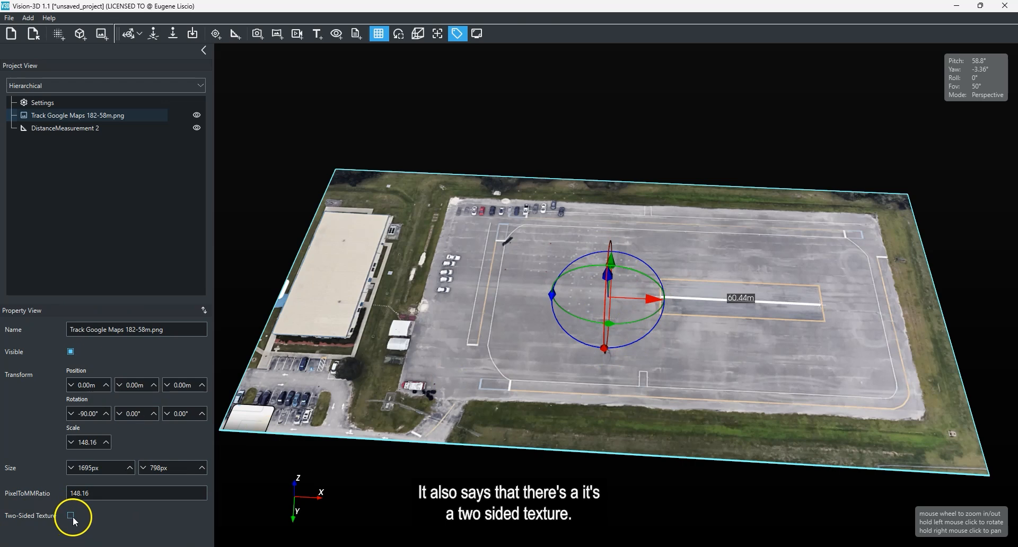
{"action": "left_click_drag", "start_coordinate": [604, 451], "coordinate": [581, 258]}
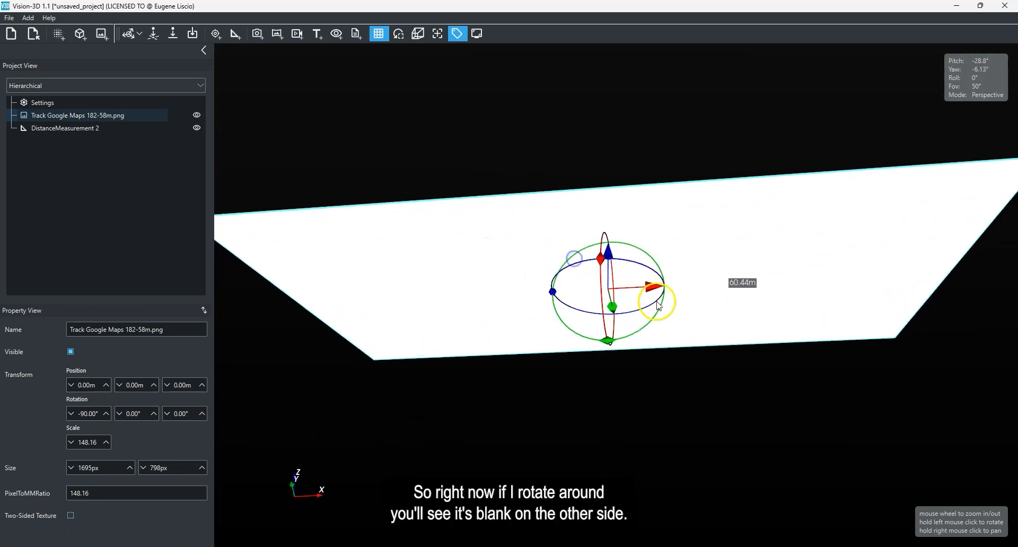
{"action": "left_click", "coordinate": [71, 515]}
{"action": "left_click_drag", "start_coordinate": [730, 237], "coordinate": [540, 336]}
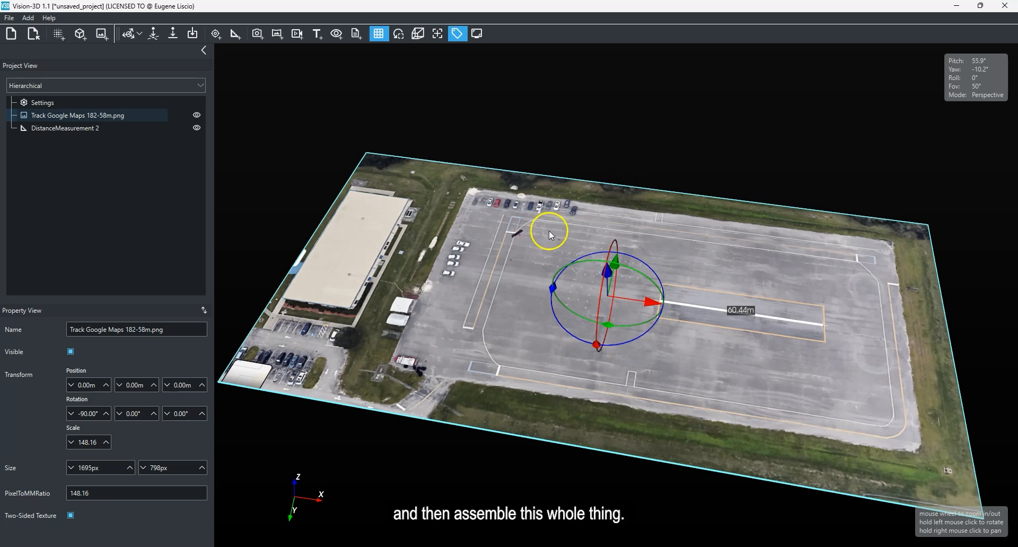
Delete the aerial image plane and start a fresh project with Meters and the Z-up (left-handed) coordinate system
{"action": "key", "text": "Delete"}
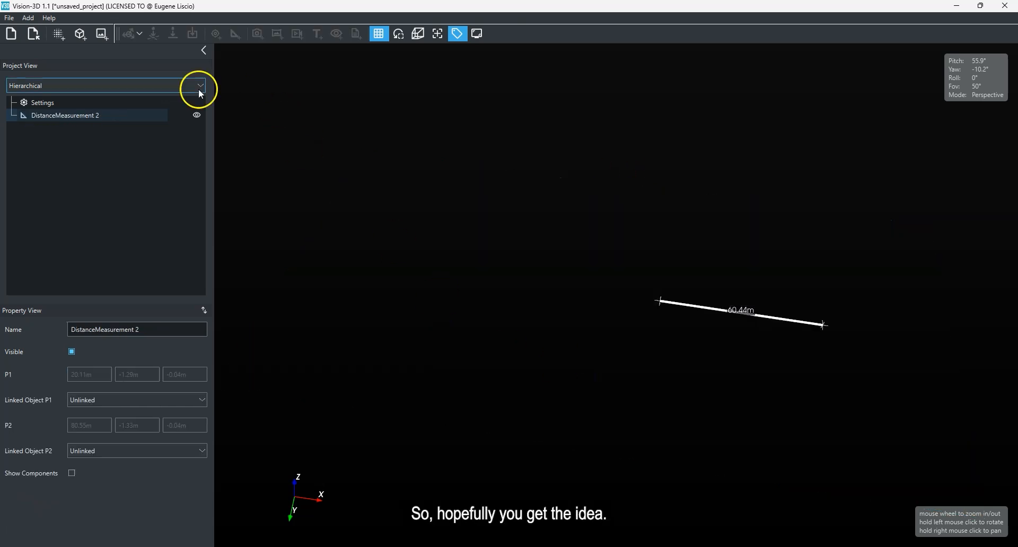
{"action": "left_click", "coordinate": [84, 120]}
{"action": "right_click", "coordinate": [85, 121]}
{"action": "right_click", "coordinate": [51, 151]}
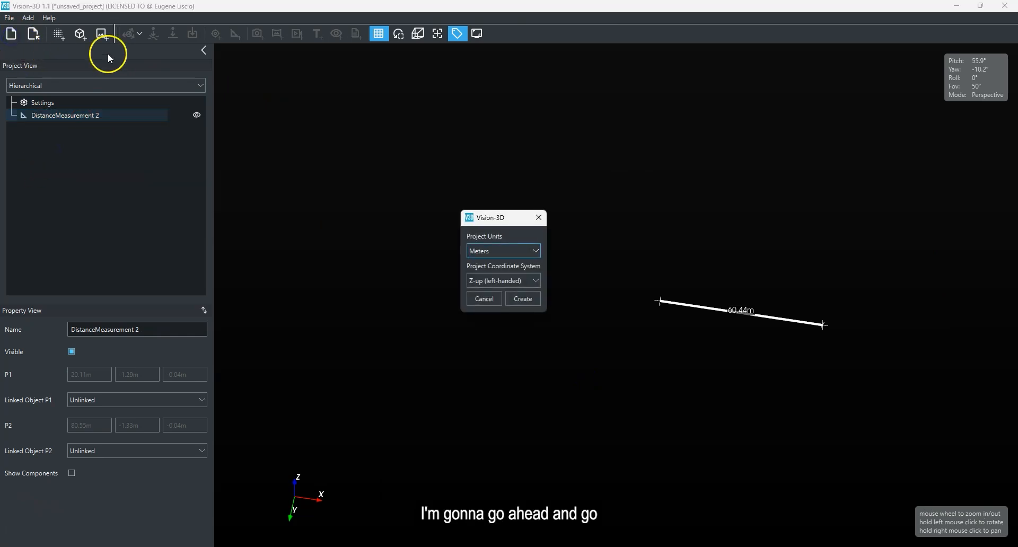
{"action": "left_click", "coordinate": [533, 300]}
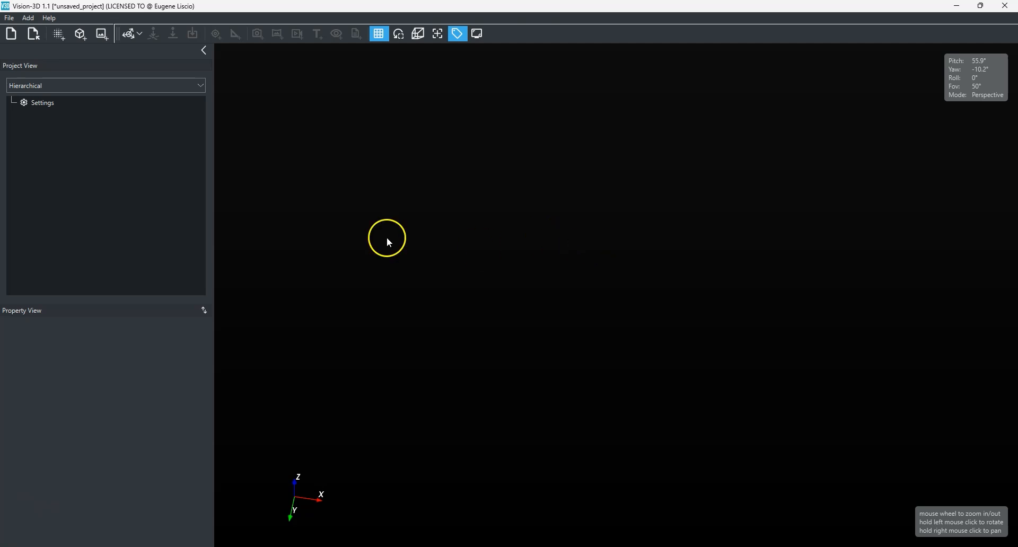
Open the point cloud file IPTM Crash 1 from the IPTM Car Crash folder for import
{"action": "left_click", "coordinate": [59, 35]}
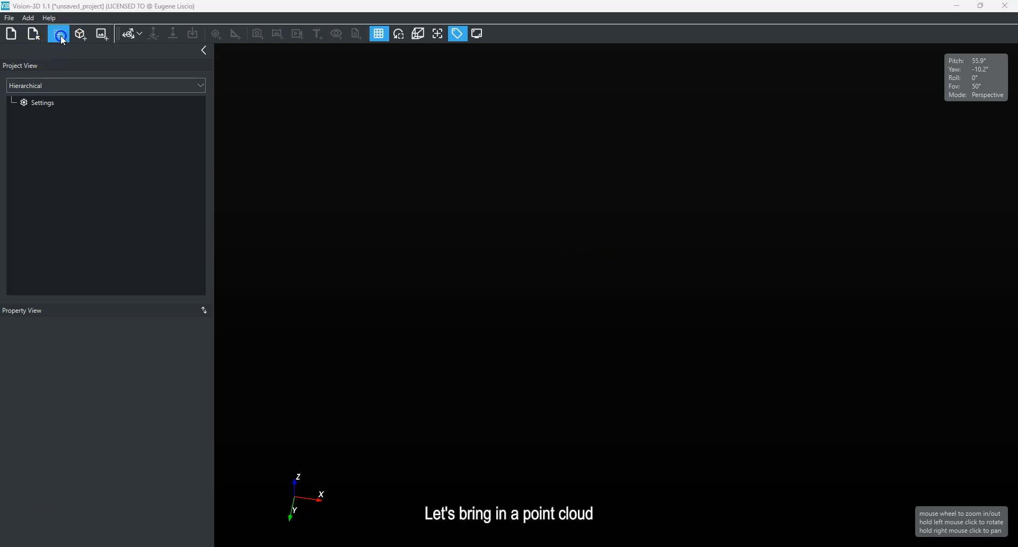
{"action": "left_click", "coordinate": [784, 459]}
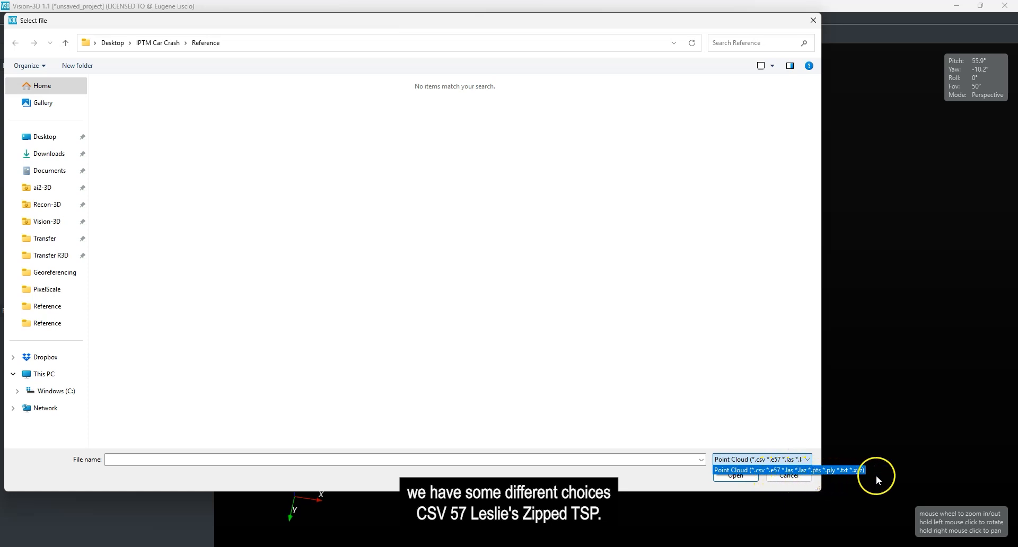
{"action": "left_click", "coordinate": [434, 246]}
{"action": "left_click", "coordinate": [167, 43]}
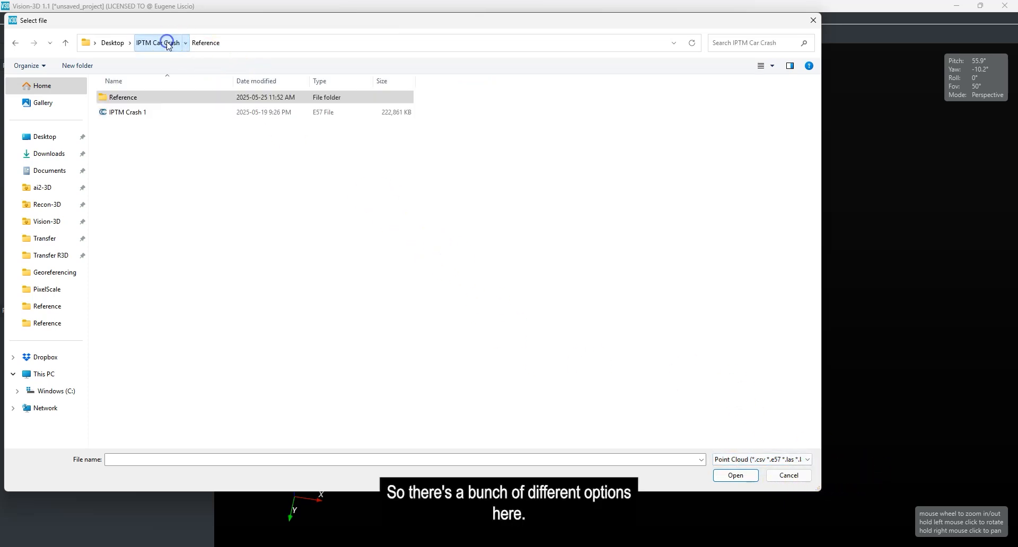
{"action": "double_click", "coordinate": [126, 113]}
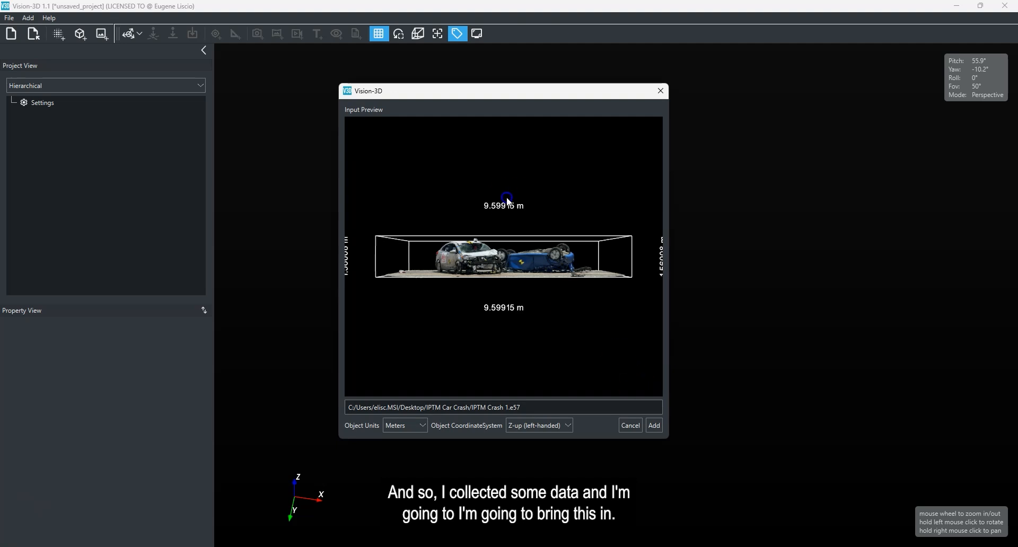
Examine the crash scan and its bounding-box dimensions from several angles in the import preview
{"action": "left_click_drag", "start_coordinate": [587, 245], "coordinate": [529, 283]}
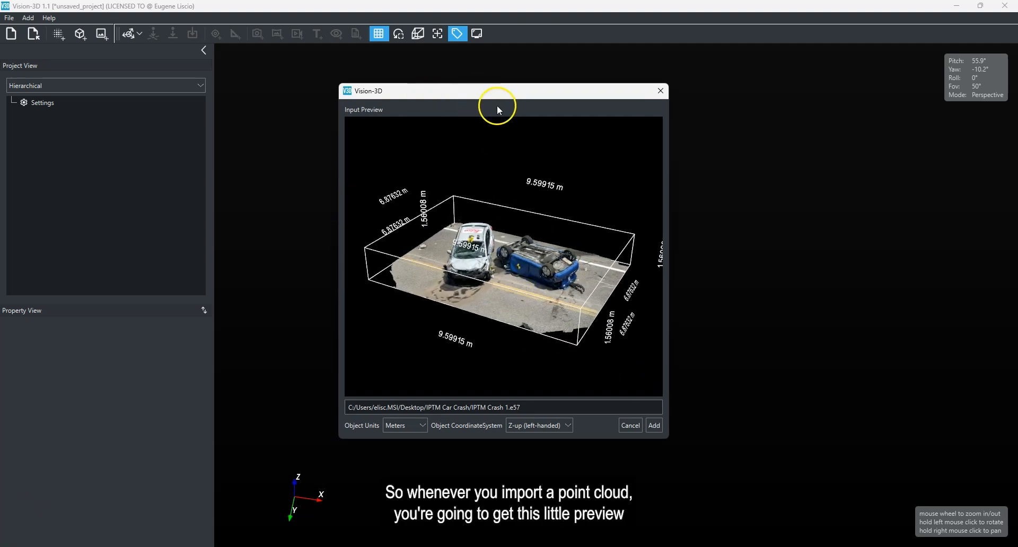
{"action": "left_click_drag", "start_coordinate": [469, 96], "coordinate": [507, 94]}
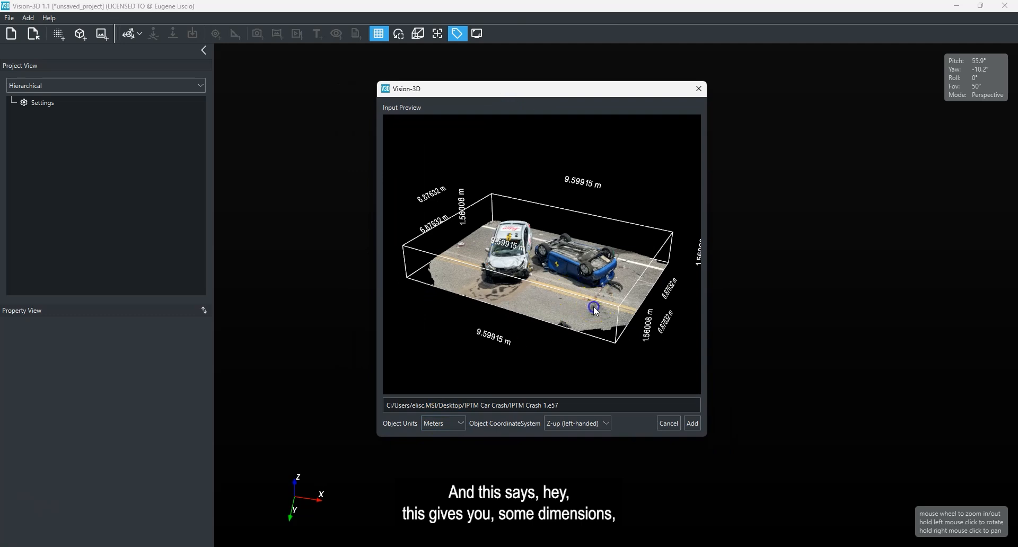
{"action": "left_click_drag", "start_coordinate": [594, 306], "coordinate": [586, 311]}
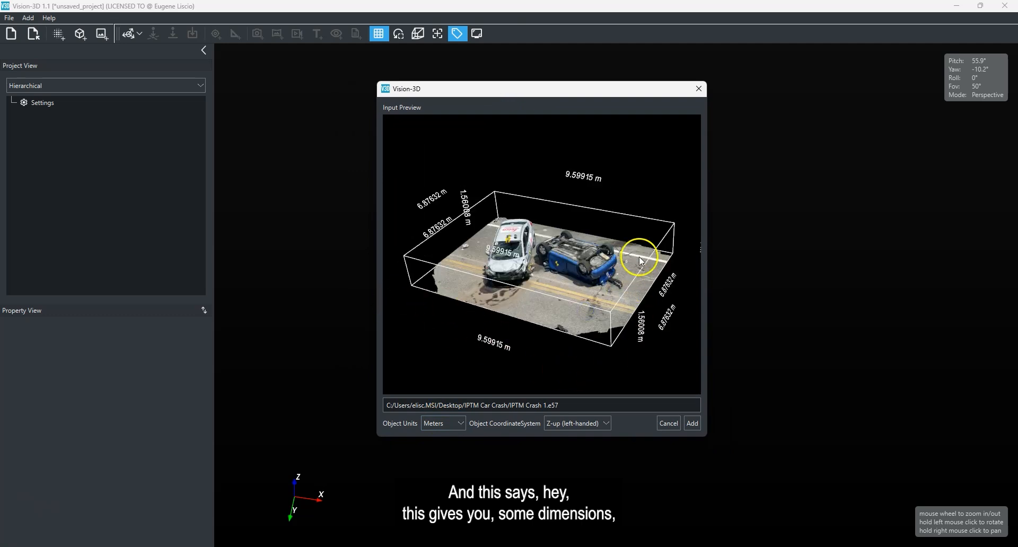
{"action": "left_click_drag", "start_coordinate": [545, 234], "coordinate": [488, 361]}
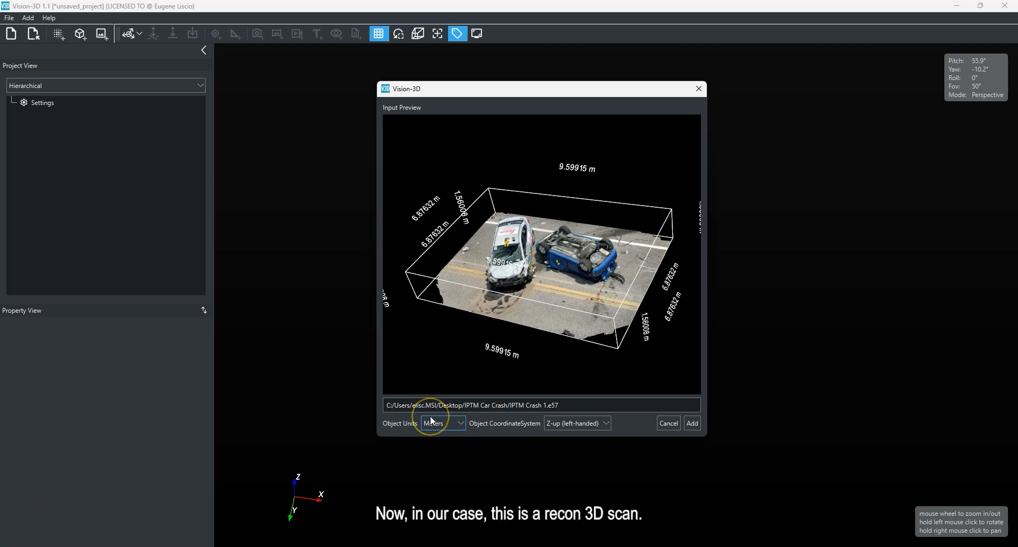
{"action": "left_click_drag", "start_coordinate": [465, 220], "coordinate": [594, 296]}
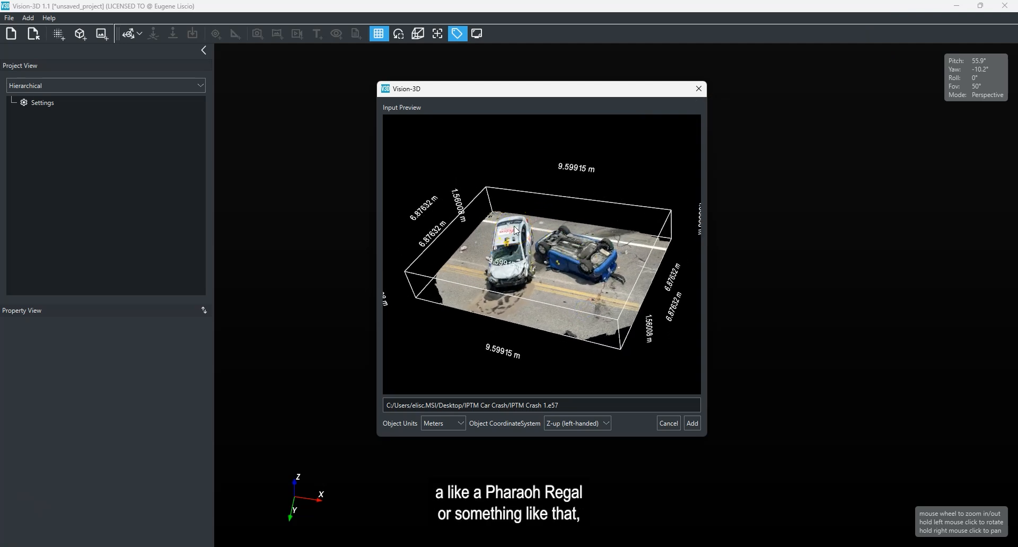
{"action": "left_click_drag", "start_coordinate": [658, 244], "coordinate": [655, 254]}
{"action": "left_click_drag", "start_coordinate": [479, 194], "coordinate": [561, 256]}
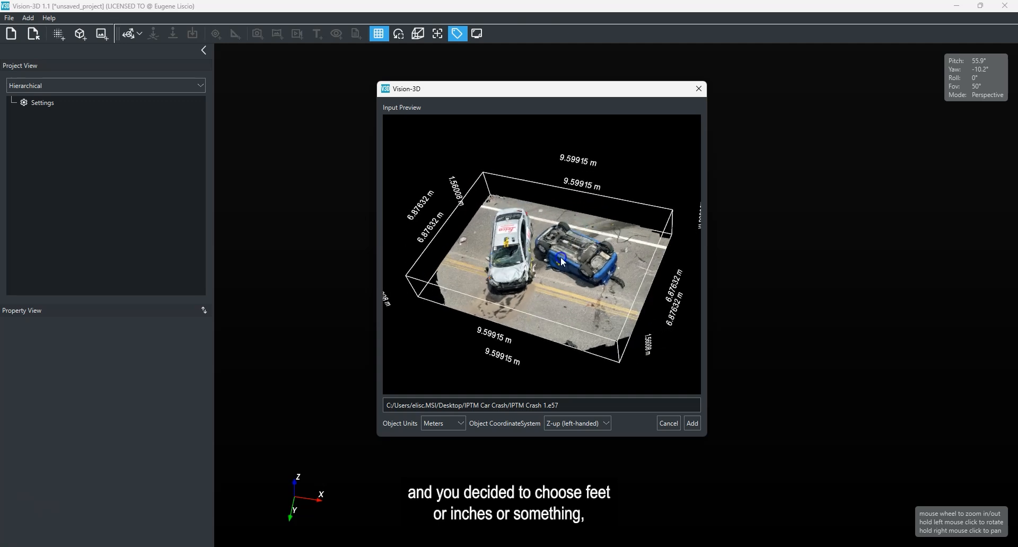
Review the object unit choices, keep Meters with Z-up (left-handed), and add the point cloud to the scene
{"action": "left_click", "coordinate": [453, 425]}
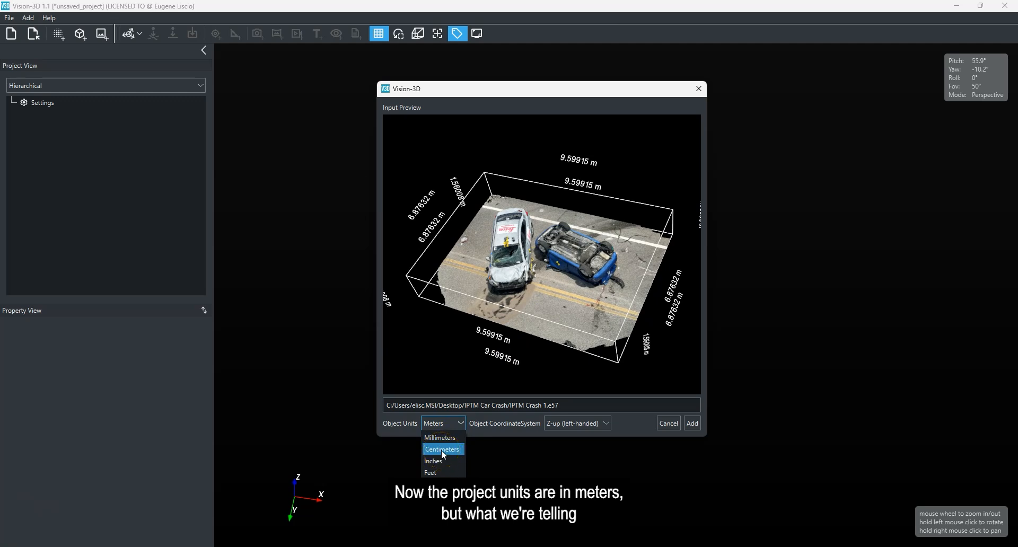
{"action": "left_click_drag", "start_coordinate": [446, 246], "coordinate": [460, 217]}
{"action": "left_click_drag", "start_coordinate": [617, 304], "coordinate": [607, 335]}
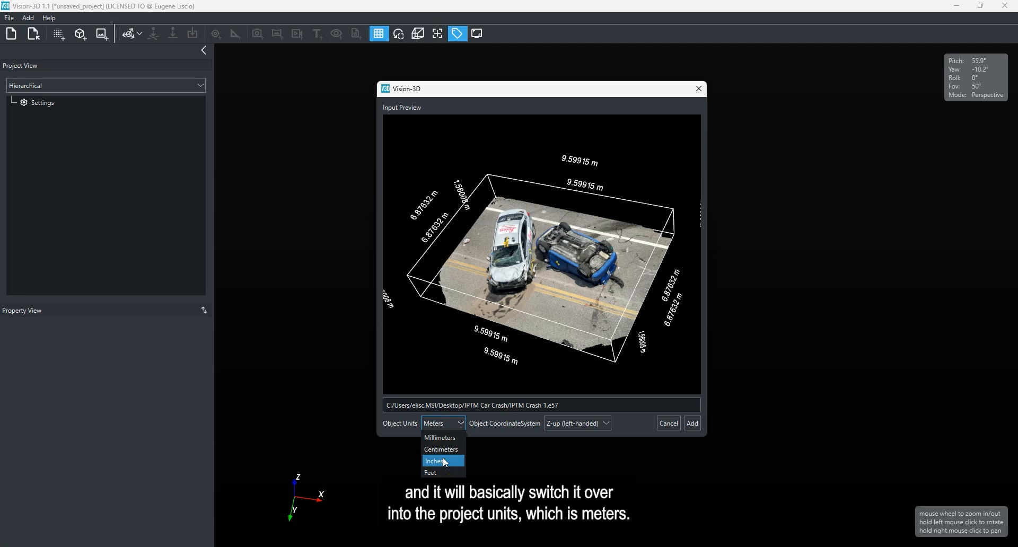
{"action": "left_click", "coordinate": [463, 341]}
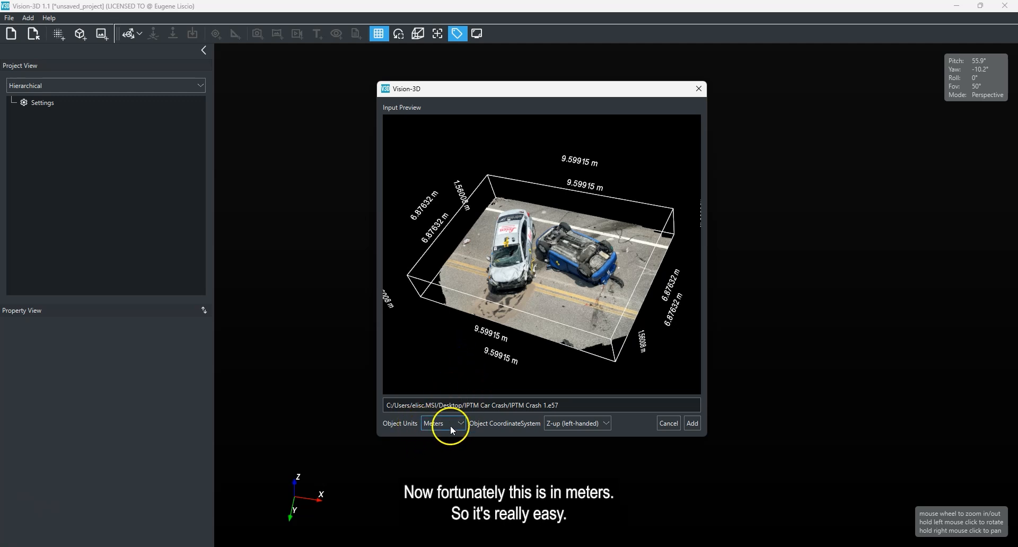
{"action": "left_click", "coordinate": [692, 423]}
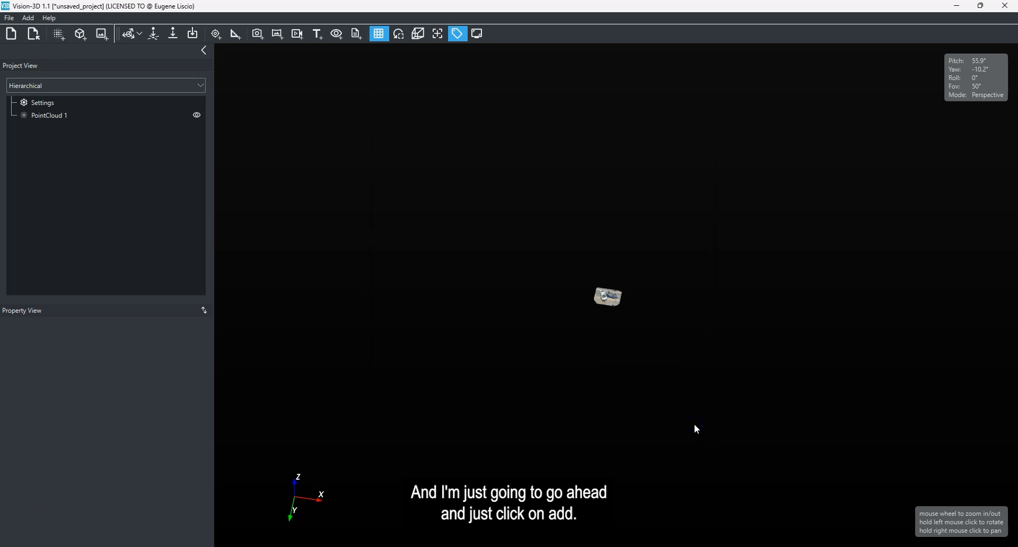
{"action": "scroll", "coordinate": [631, 294], "scroll_direction": "up", "scroll_amount": 10}
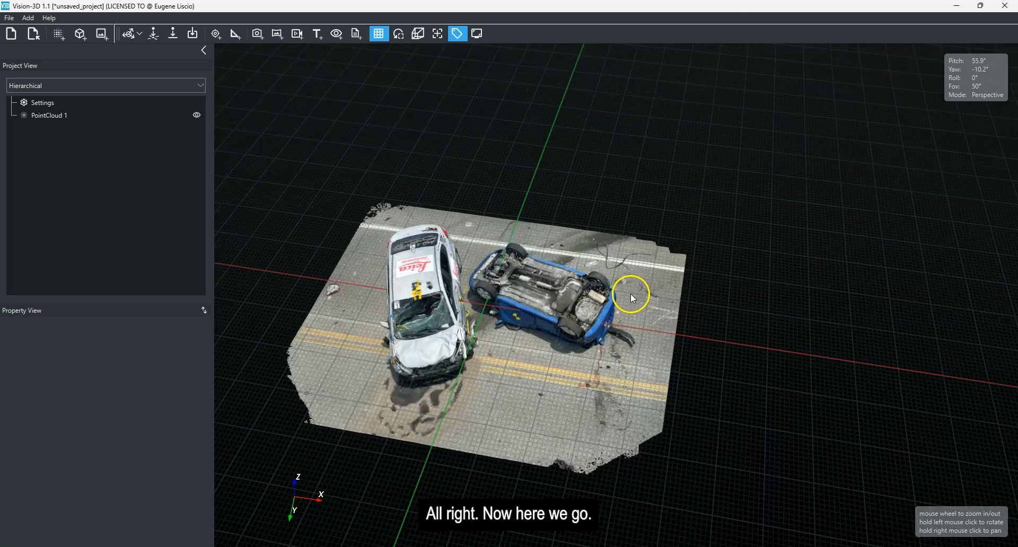
{"action": "scroll", "coordinate": [616, 291], "scroll_direction": "up", "scroll_amount": 4}
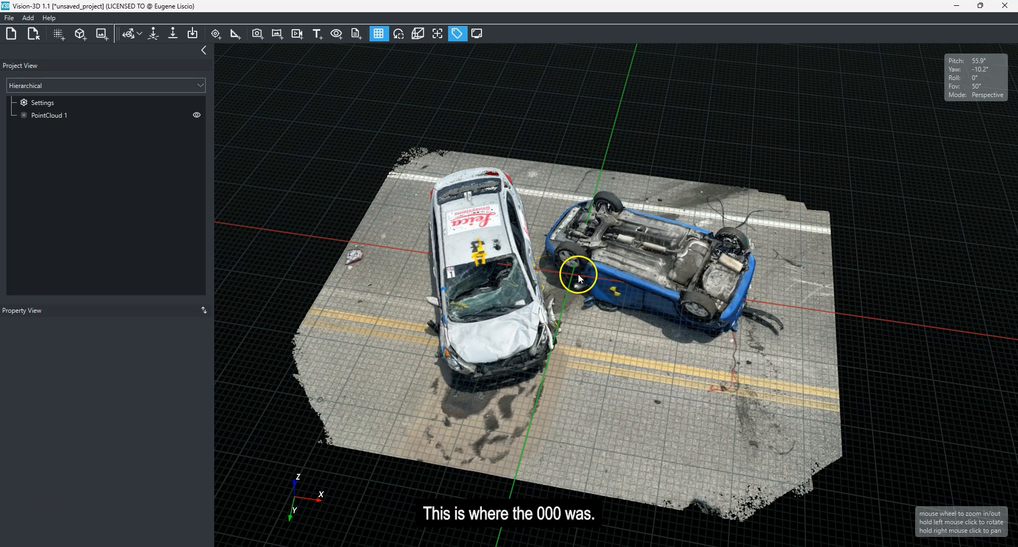
Select the crash point cloud and move it vertically with the gizmo to a Z position of -0.21 m
{"action": "mouse_move", "coordinate": [575, 341]}
{"action": "left_mouse_down"}
{"action": "mouse_move", "coordinate": [548, 262]}
{"action": "mouse_move", "coordinate": [569, 341]}
{"action": "mouse_move", "coordinate": [587, 330]}
{"action": "left_mouse_up"}
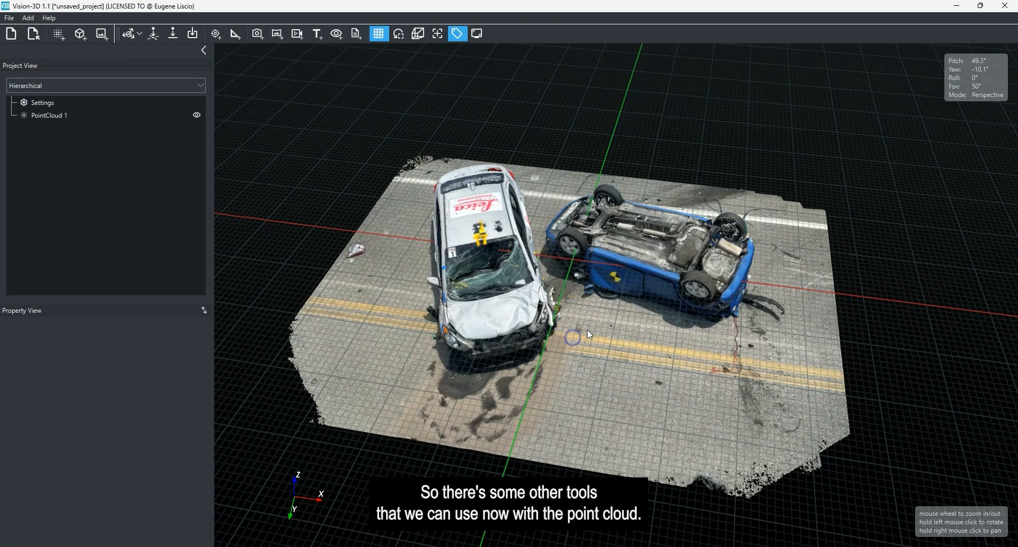
{"action": "left_click", "coordinate": [589, 330]}
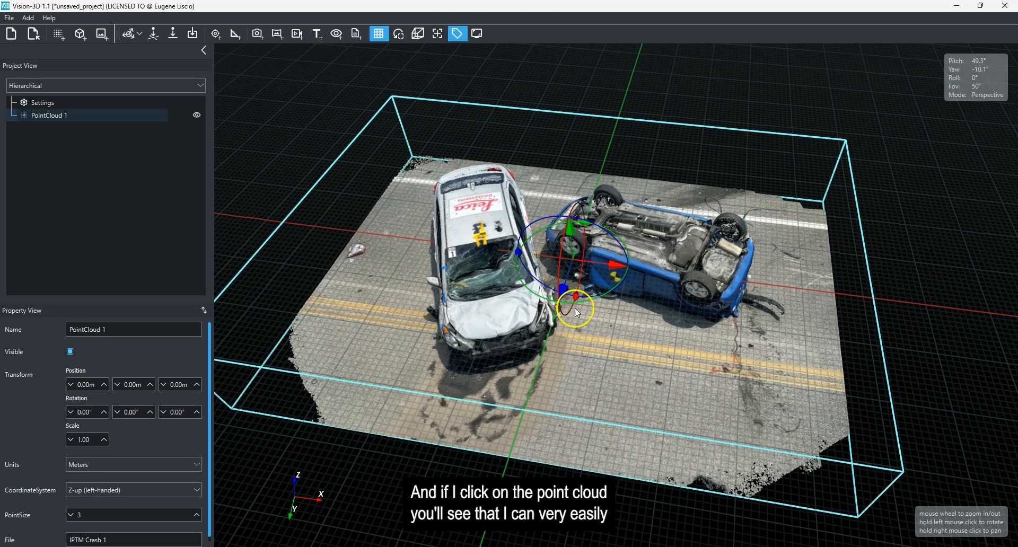
{"action": "left_click_drag", "start_coordinate": [573, 234], "coordinate": [527, 161]}
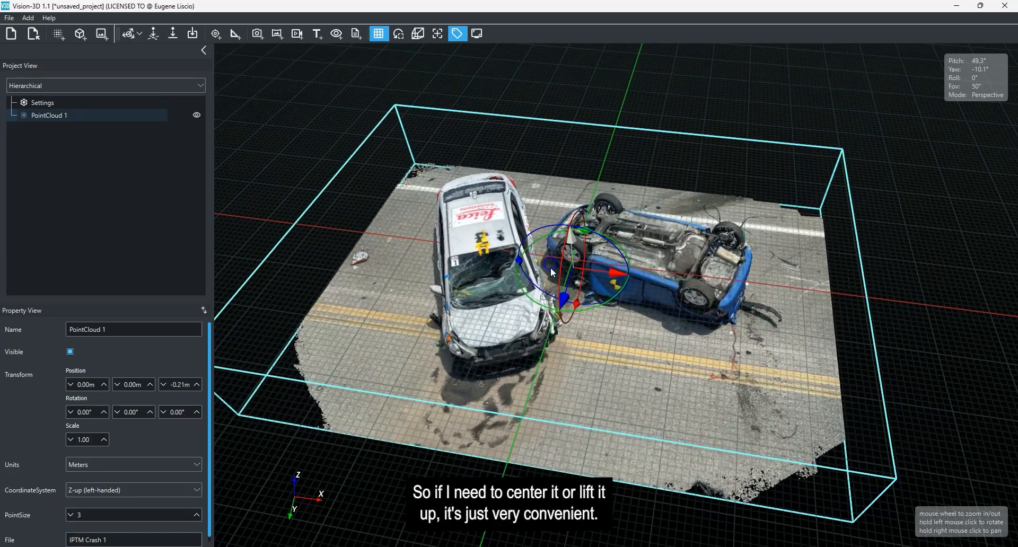
Shift the point cloud vertically onto the grid using a picked pavement point near its front edge
{"action": "scroll", "coordinate": [546, 301], "scroll_direction": "down", "scroll_amount": 2}
{"action": "right_click_drag", "start_coordinate": [507, 304], "coordinate": [542, 322]}
{"action": "left_click_drag", "start_coordinate": [543, 325], "coordinate": [568, 344]}
{"action": "right_click_drag", "start_coordinate": [569, 347], "coordinate": [511, 307]}
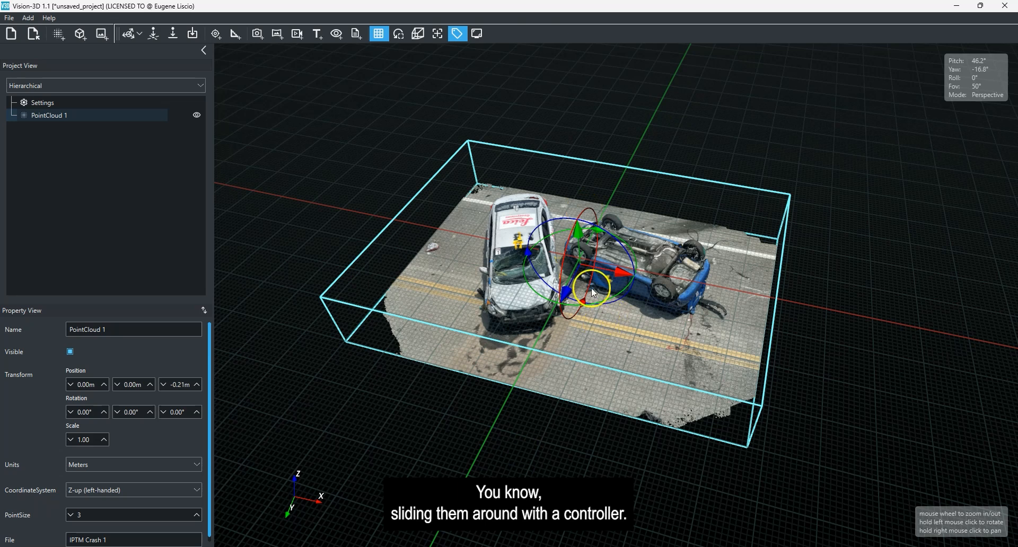
{"action": "right_click_drag", "start_coordinate": [588, 272], "coordinate": [573, 276]}
{"action": "right_click_drag", "start_coordinate": [547, 334], "coordinate": [550, 330]}
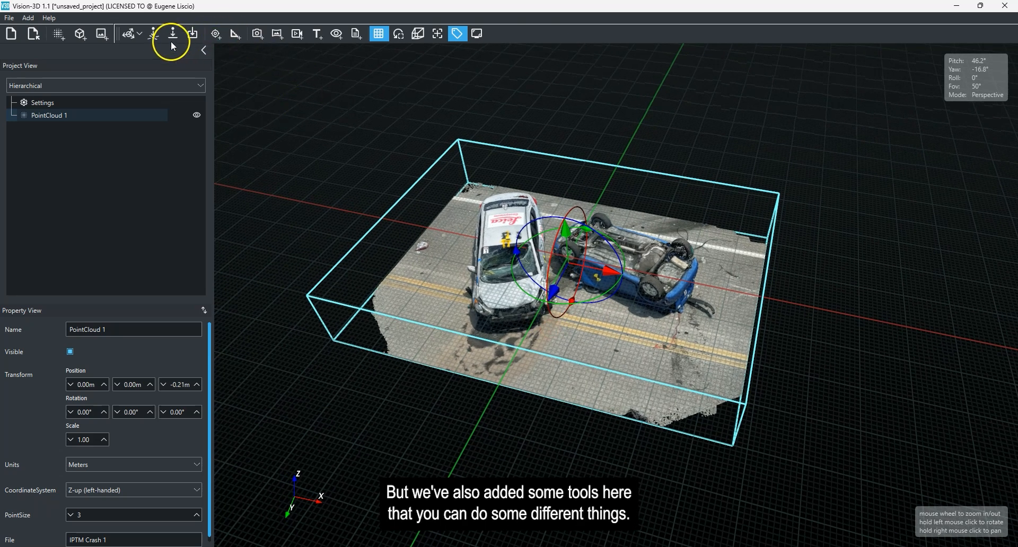
{"action": "right_click_drag", "start_coordinate": [562, 317], "coordinate": [573, 308]}
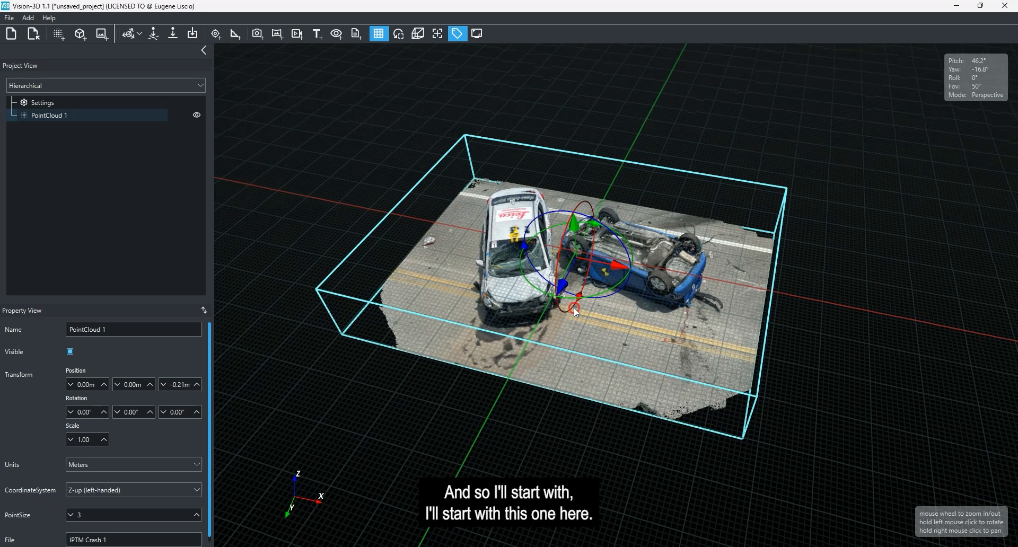
{"action": "left_click", "coordinate": [173, 38]}
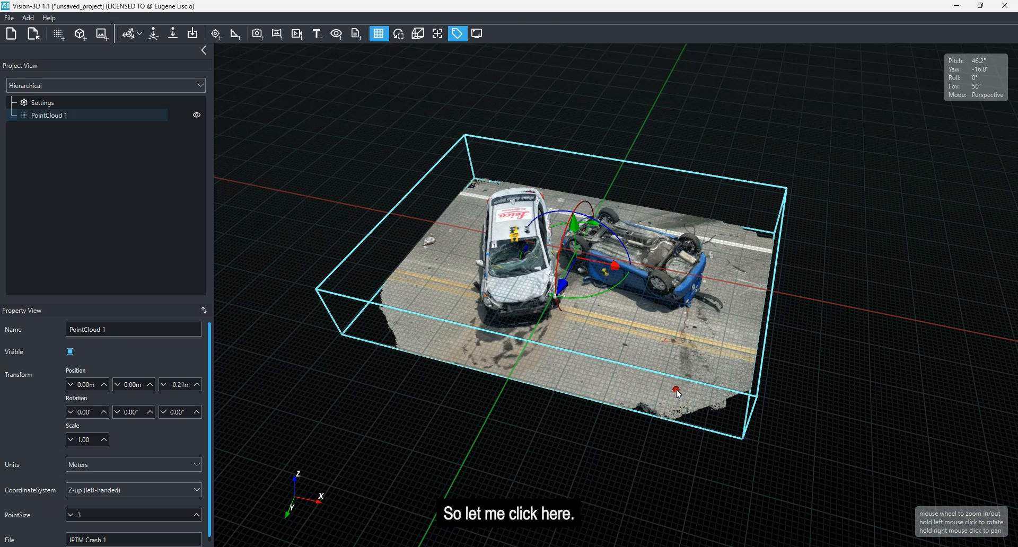
{"action": "left_click", "coordinate": [676, 389]}
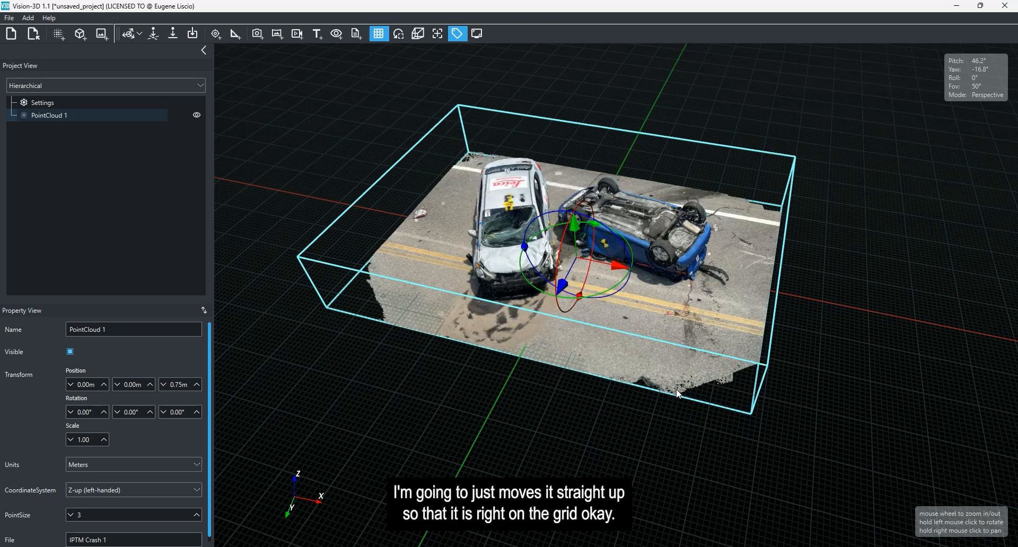
Lower the point cloud with the move gizmo to a Z position of 0.01 m
{"action": "left_click_drag", "start_coordinate": [590, 423], "coordinate": [565, 370]}
{"action": "scroll", "coordinate": [627, 335], "scroll_direction": "up", "scroll_amount": 5}
{"action": "scroll", "coordinate": [586, 365], "scroll_direction": "down", "scroll_amount": 5}
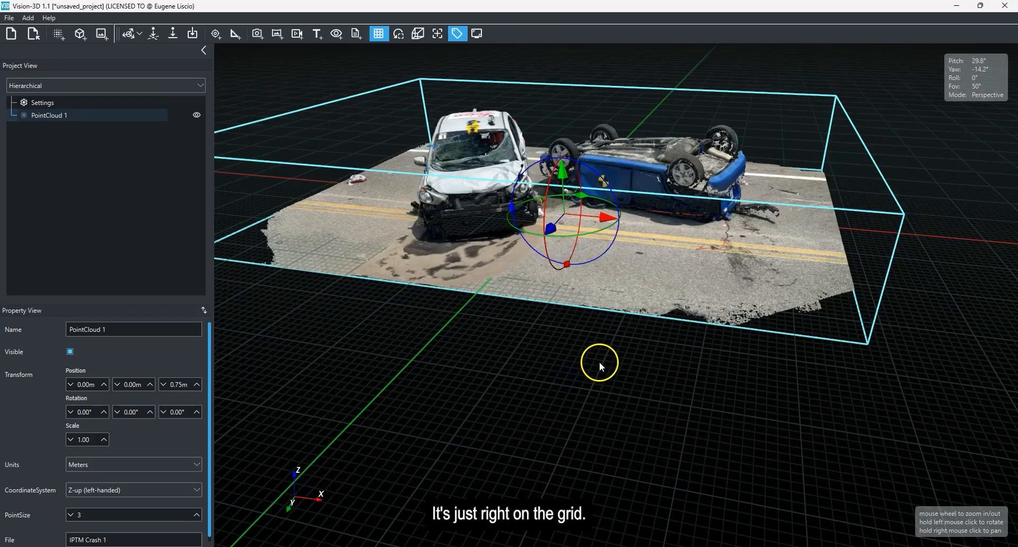
{"action": "left_click_drag", "start_coordinate": [570, 294], "coordinate": [623, 324]}
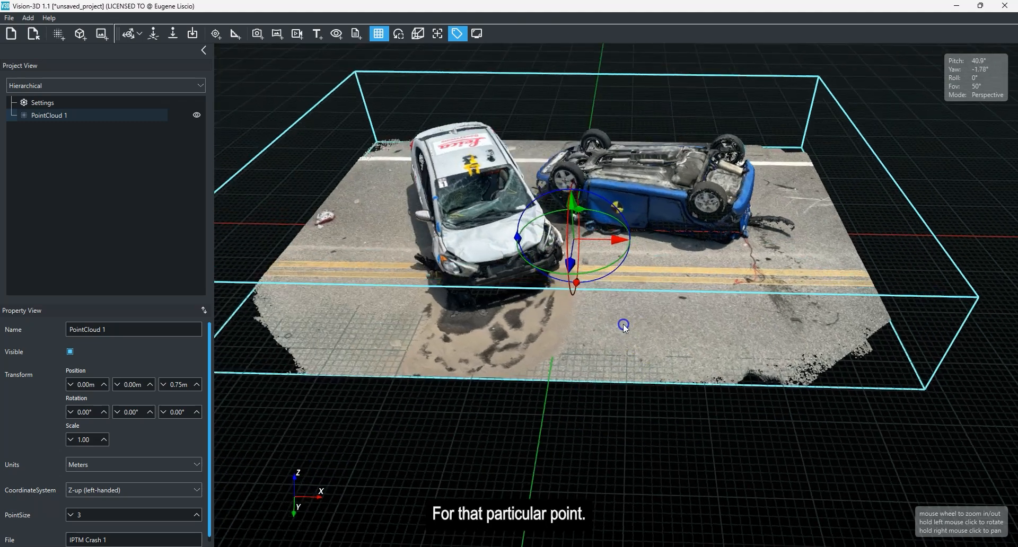
{"action": "left_click_drag", "start_coordinate": [574, 213], "coordinate": [575, 245]}
{"action": "right_click_drag", "start_coordinate": [511, 364], "coordinate": [561, 350]}
{"action": "left_click_drag", "start_coordinate": [536, 339], "coordinate": [525, 349]}
{"action": "right_click_drag", "start_coordinate": [525, 348], "coordinate": [514, 335]}
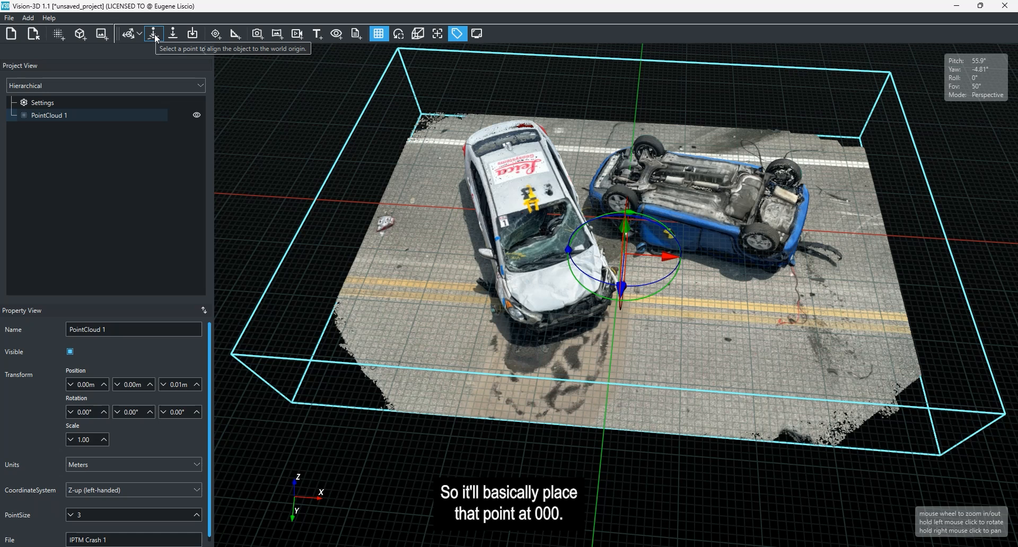
Align the point cloud to the world origin using a point on the pavement in front of the yellow lines, and inspect the placement
{"action": "left_click", "coordinate": [154, 35]}
{"action": "left_click", "coordinate": [724, 342]}
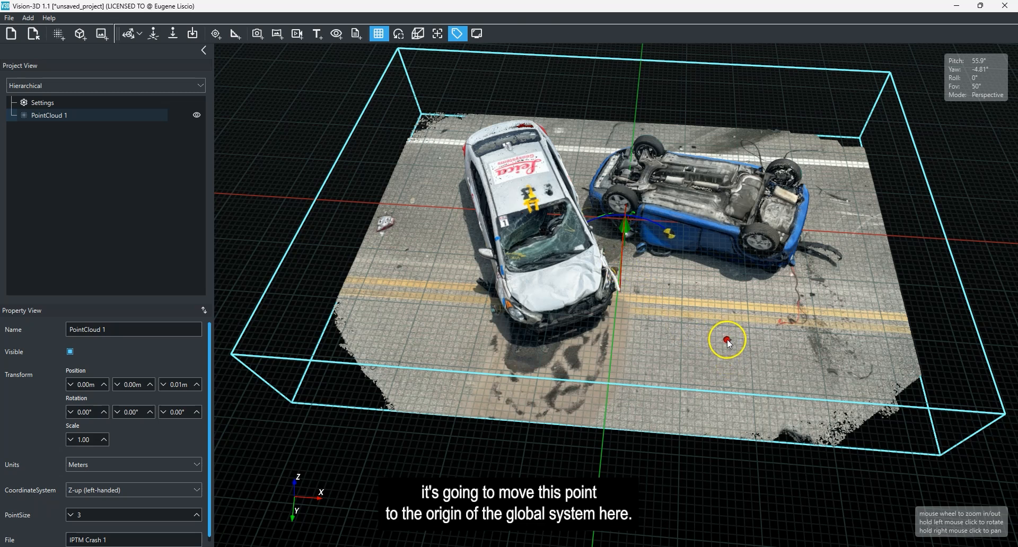
{"action": "left_click", "coordinate": [726, 339]}
{"action": "left_click_drag", "start_coordinate": [701, 344], "coordinate": [806, 372]}
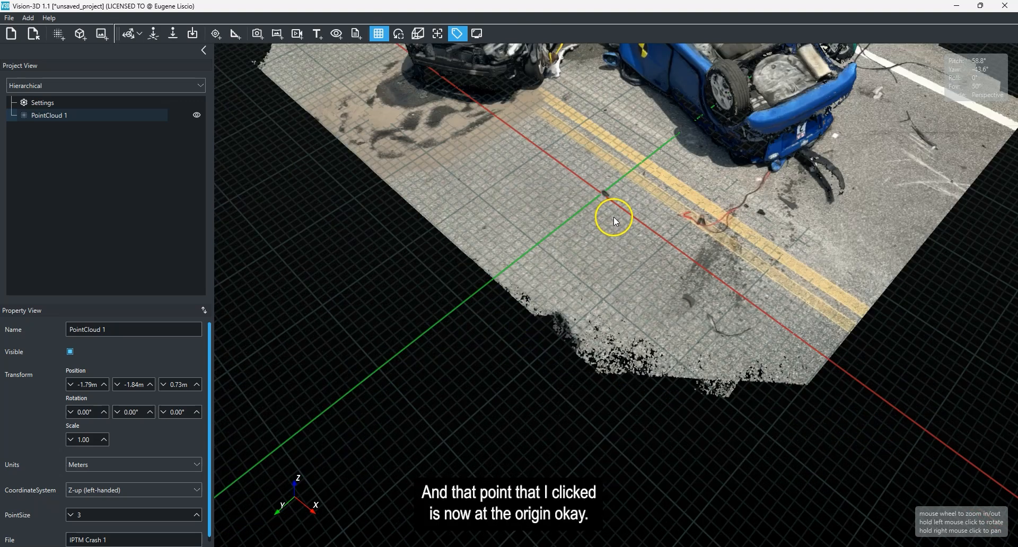
{"action": "right_click_drag", "start_coordinate": [613, 218], "coordinate": [608, 291]}
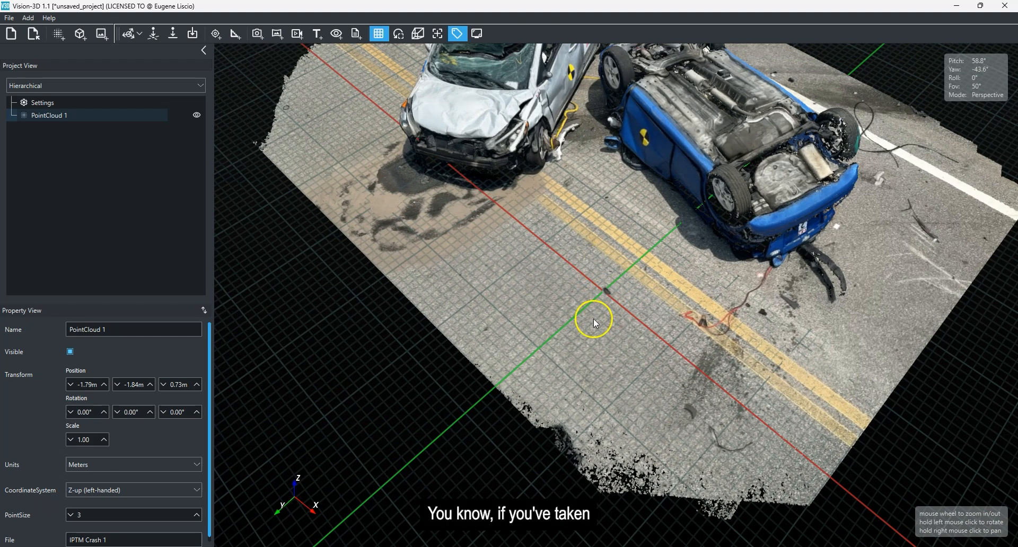
{"action": "right_click_drag", "start_coordinate": [534, 341], "coordinate": [556, 336]}
{"action": "scroll", "coordinate": [555, 340], "scroll_direction": "down", "scroll_amount": 4}
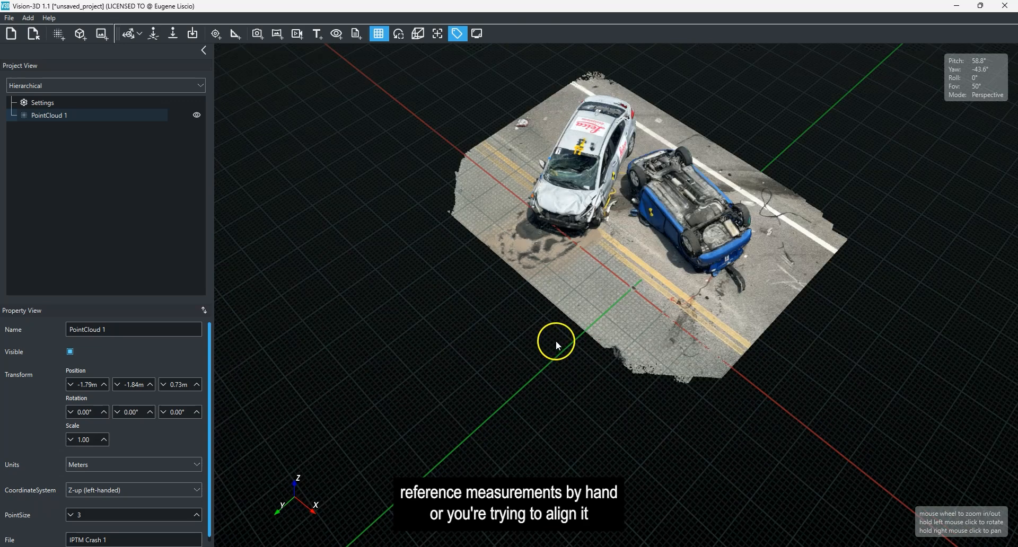
{"action": "scroll", "coordinate": [555, 341], "scroll_direction": "up", "scroll_amount": 4}
{"action": "left_click_drag", "start_coordinate": [484, 350], "coordinate": [569, 344]}
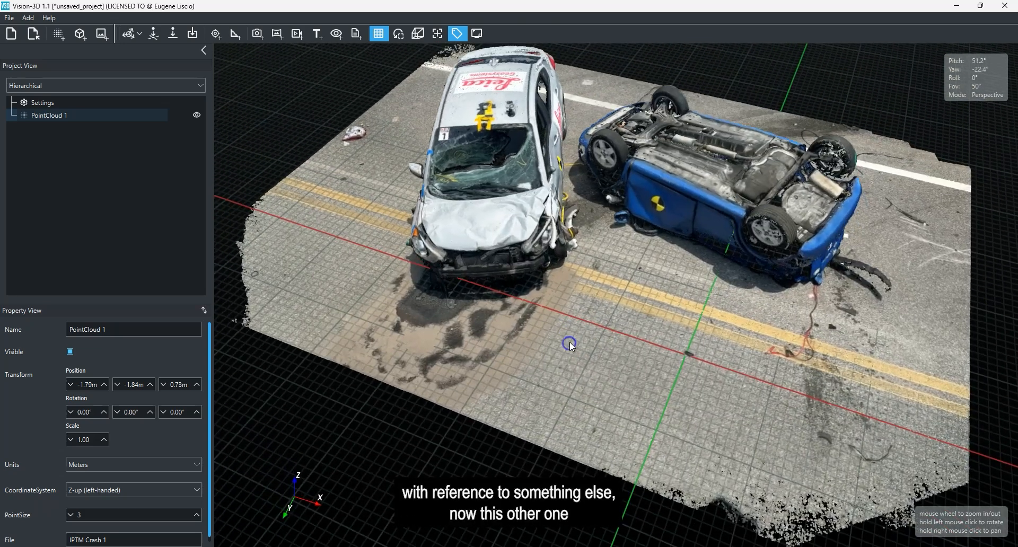
Review the local and global transform options and rotate the point cloud about the Z axis to 24.71°
{"action": "left_click", "coordinate": [140, 36]}
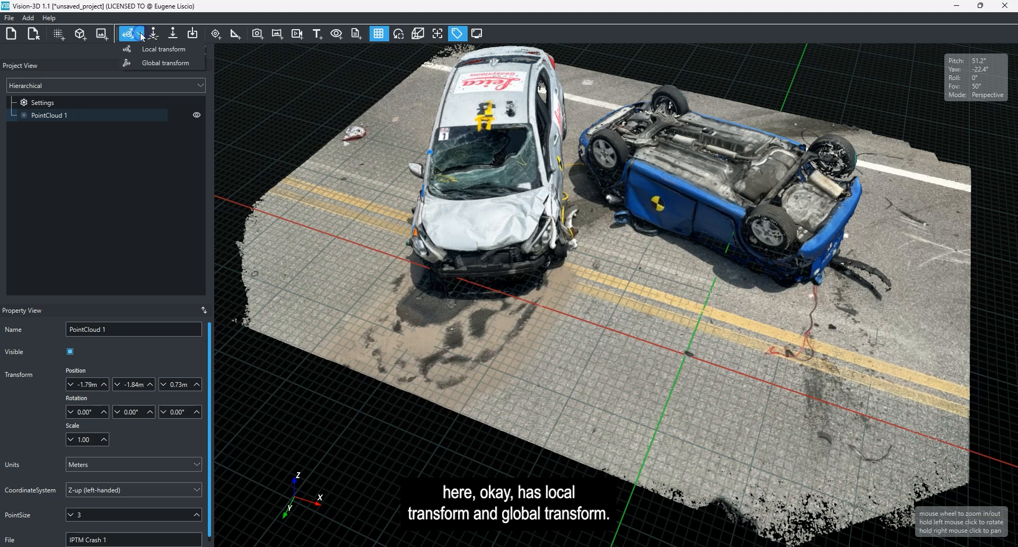
{"action": "left_click", "coordinate": [160, 63]}
{"action": "left_click", "coordinate": [425, 232]}
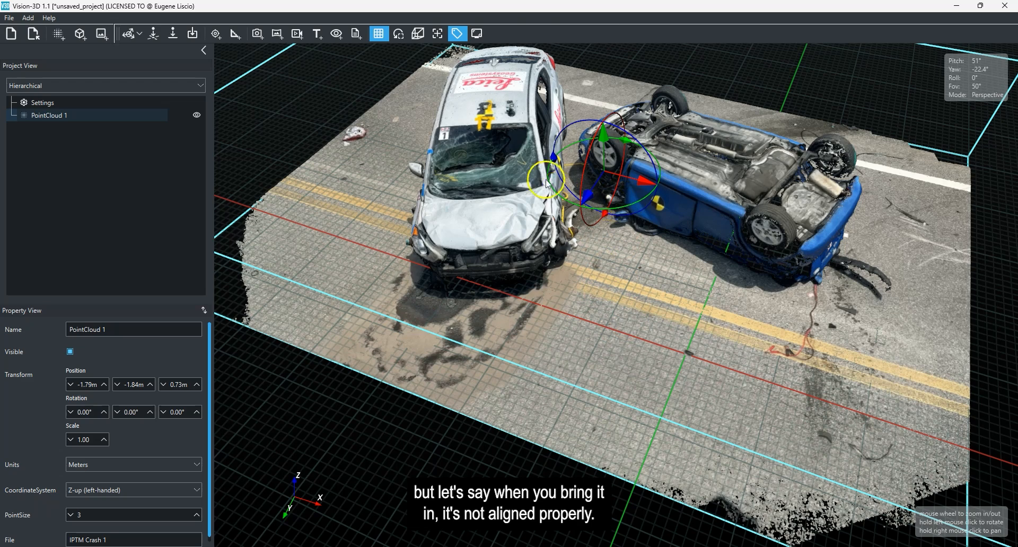
{"action": "scroll", "coordinate": [610, 258], "scroll_direction": "down", "scroll_amount": 2}
{"action": "left_click_drag", "start_coordinate": [639, 278], "coordinate": [594, 328]}
{"action": "left_click_drag", "start_coordinate": [620, 228], "coordinate": [621, 314]}
{"action": "left_click_drag", "start_coordinate": [646, 389], "coordinate": [588, 291]}
{"action": "left_click", "coordinate": [510, 327]}
{"action": "left_click", "coordinate": [666, 281]}
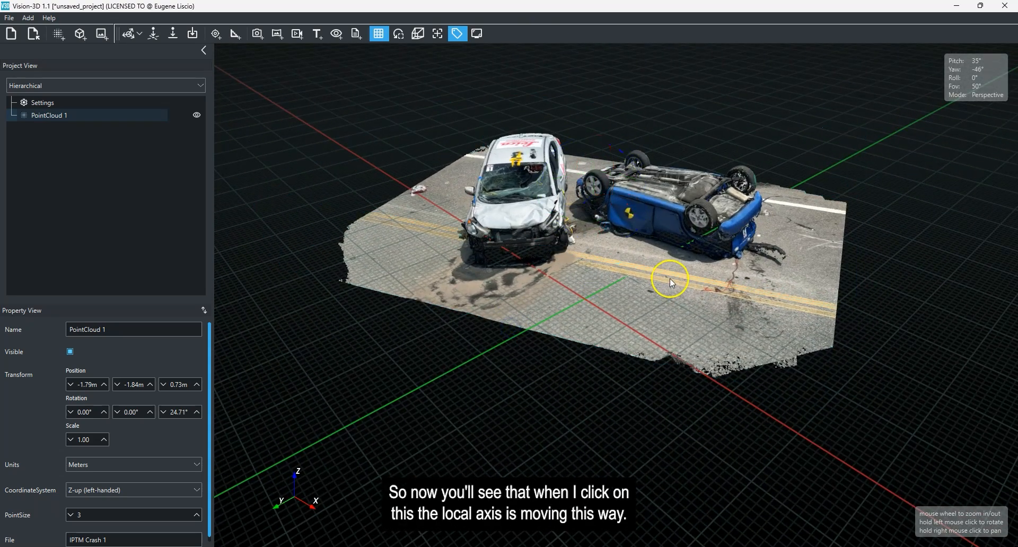
Move the point cloud along its local axis to about X -1.51 m and Y -1.24 m
{"action": "left_click_drag", "start_coordinate": [574, 415], "coordinate": [589, 233]}
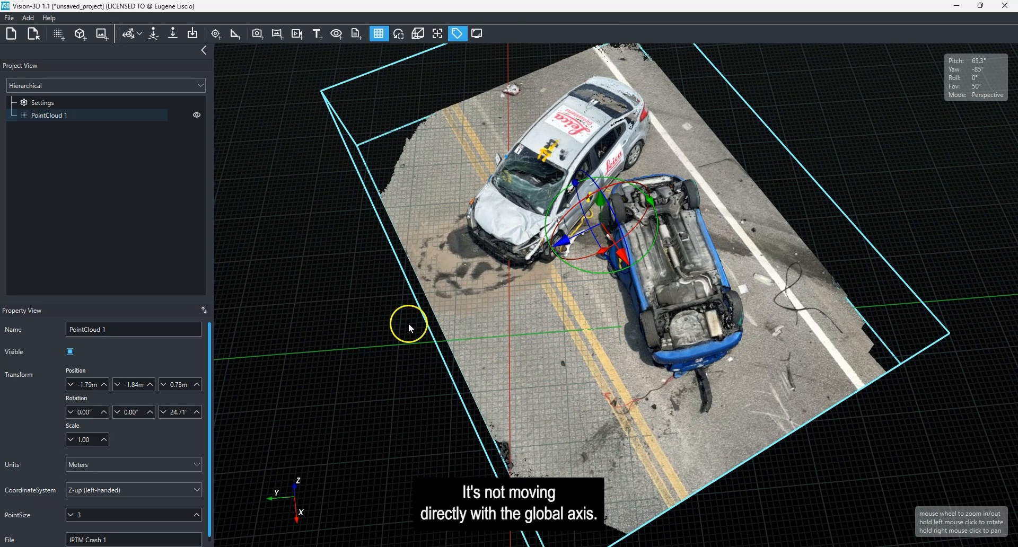
{"action": "left_click_drag", "start_coordinate": [568, 239], "coordinate": [424, 329]}
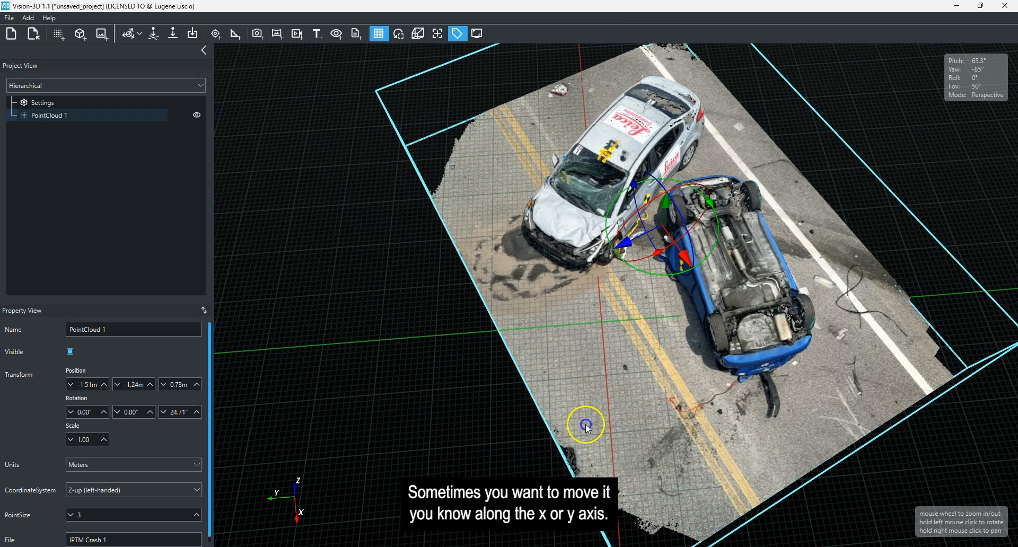
Switch to the global transform mode and move the point cloud along the world Y axis to about -0.05 m
{"action": "left_click_drag", "start_coordinate": [586, 421], "coordinate": [268, 133]}
{"action": "left_click", "coordinate": [154, 64]}
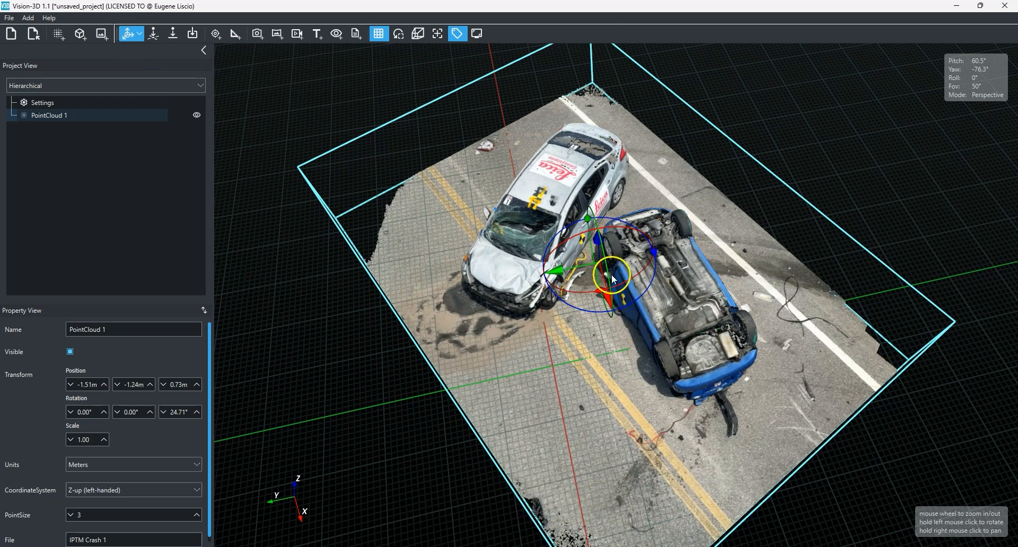
{"action": "left_click_drag", "start_coordinate": [583, 279], "coordinate": [407, 317]}
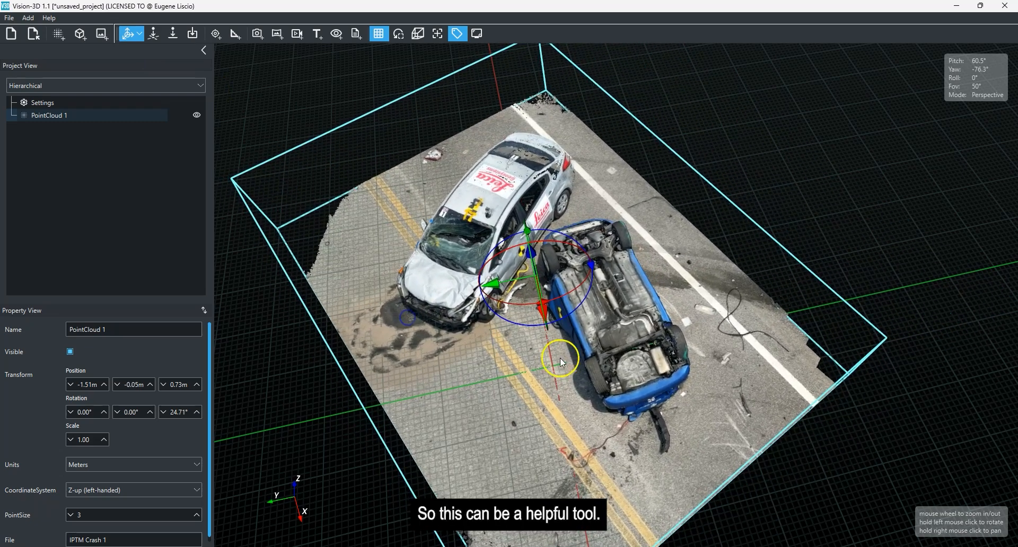
Tilt the point cloud about the Y axis to about 15.10° and deselect it
{"action": "left_click_drag", "start_coordinate": [527, 348], "coordinate": [512, 327]}
{"action": "scroll", "coordinate": [512, 328], "scroll_direction": "up", "scroll_amount": 3}
{"action": "scroll", "coordinate": [594, 293], "scroll_direction": "up", "scroll_amount": 2}
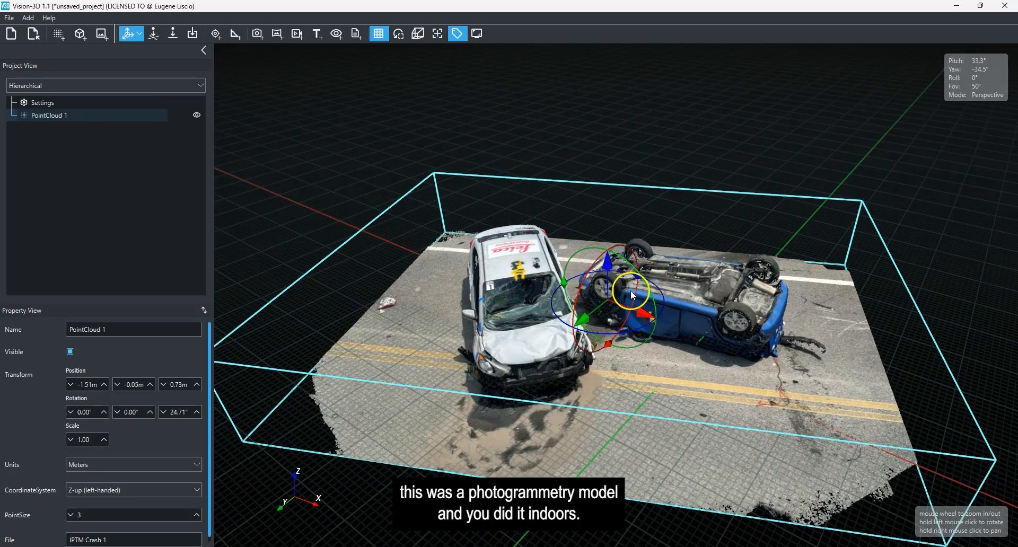
{"action": "left_click_drag", "start_coordinate": [661, 361], "coordinate": [592, 284]}
{"action": "left_click_drag", "start_coordinate": [517, 328], "coordinate": [581, 277]}
{"action": "left_click", "coordinate": [514, 146]}
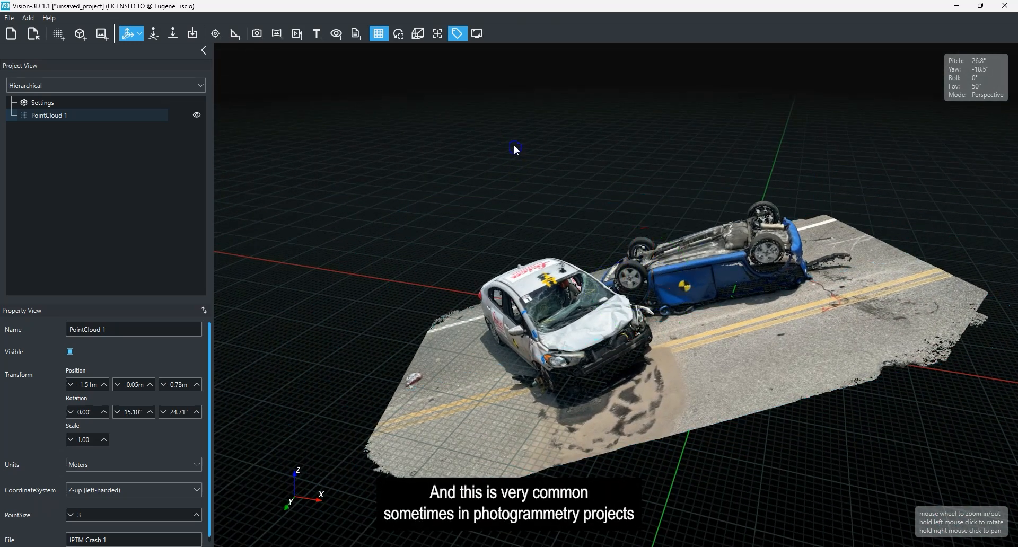
Level the point cloud with the three-point alignment, using pavement points behind the silver car, near the front corner and beyond the blue car
{"action": "left_click_drag", "start_coordinate": [681, 366], "coordinate": [597, 290]}
{"action": "scroll", "coordinate": [631, 367], "scroll_direction": "up", "scroll_amount": 2}
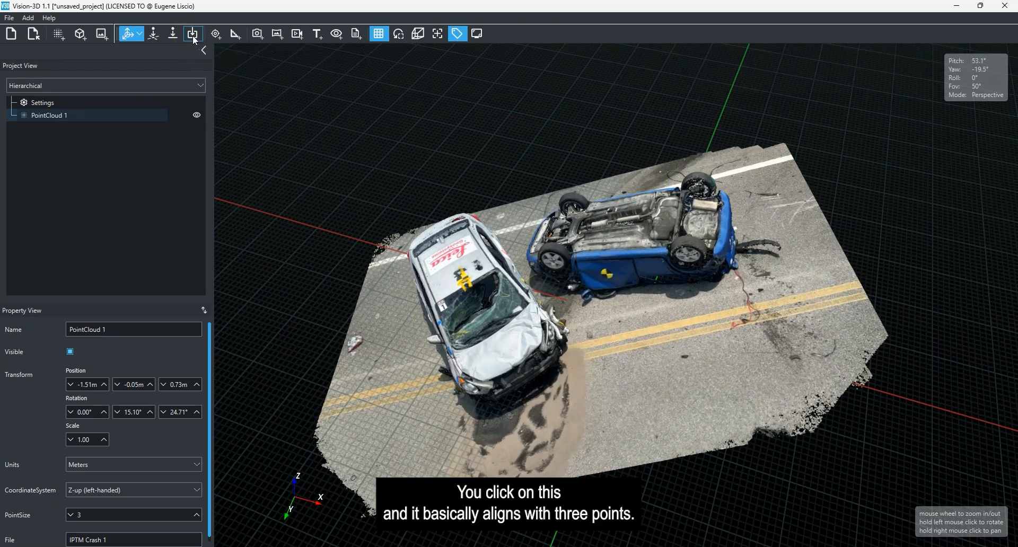
{"action": "left_click", "coordinate": [397, 266]}
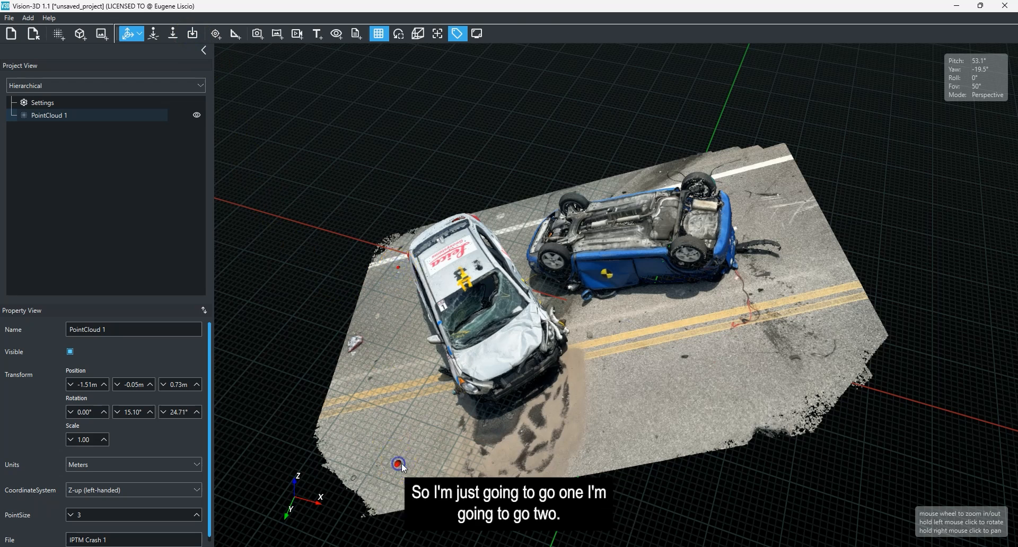
{"action": "left_click", "coordinate": [831, 315]}
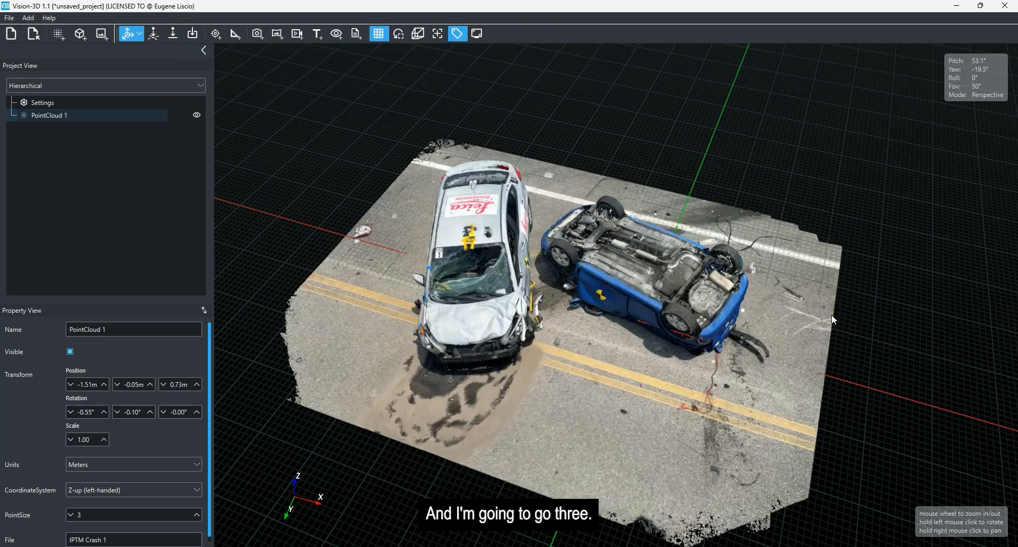
{"action": "left_click_drag", "start_coordinate": [579, 388], "coordinate": [611, 423]}
{"action": "mouse_move", "coordinate": [696, 378]}
{"action": "left_mouse_down"}
{"action": "mouse_move", "coordinate": [411, 305]}
{"action": "mouse_move", "coordinate": [694, 380]}
{"action": "left_mouse_up"}
{"action": "left_click", "coordinate": [622, 366]}
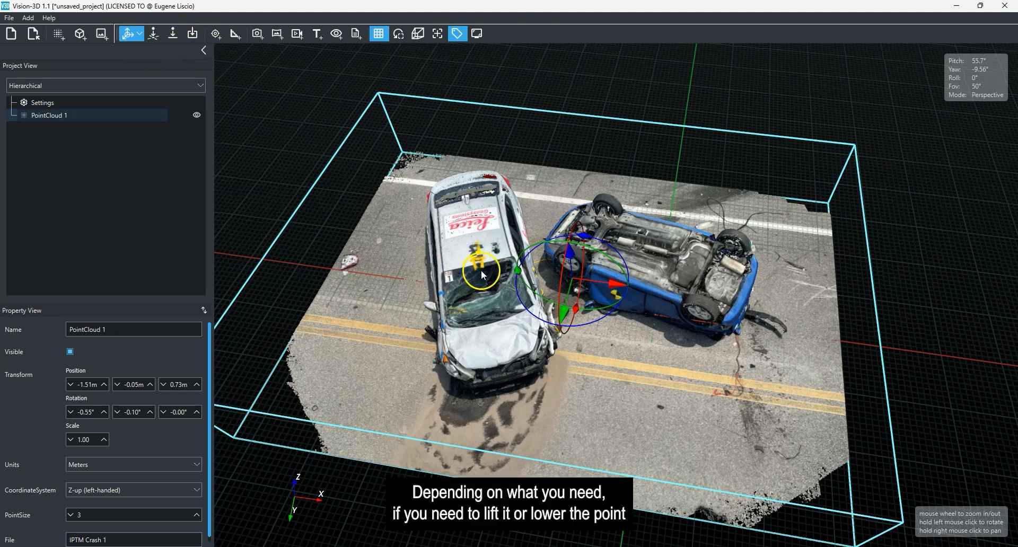
{"action": "right_click_drag", "start_coordinate": [604, 395], "coordinate": [630, 361]}
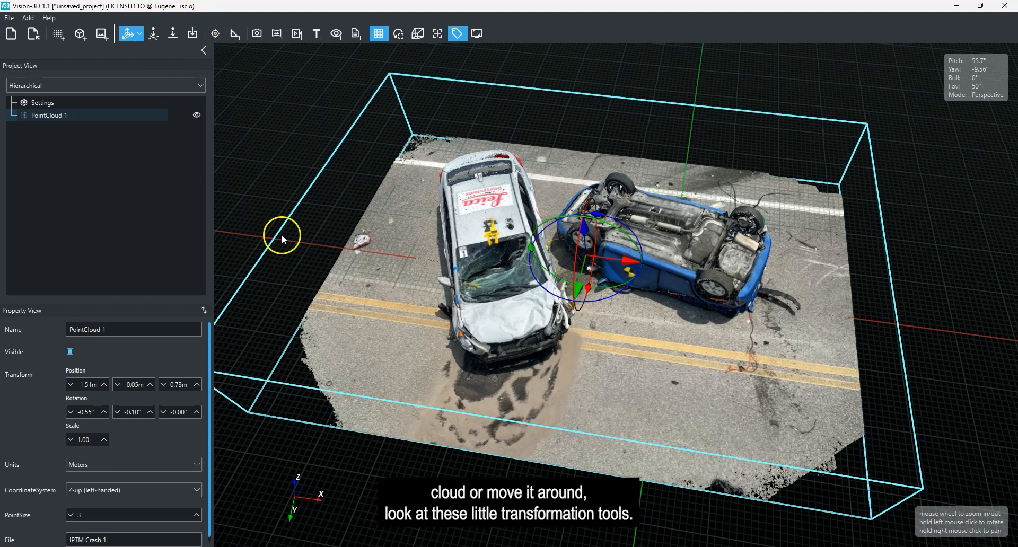
{"action": "right_click_drag", "start_coordinate": [452, 302], "coordinate": [596, 274]}
{"action": "left_click", "coordinate": [238, 191]}
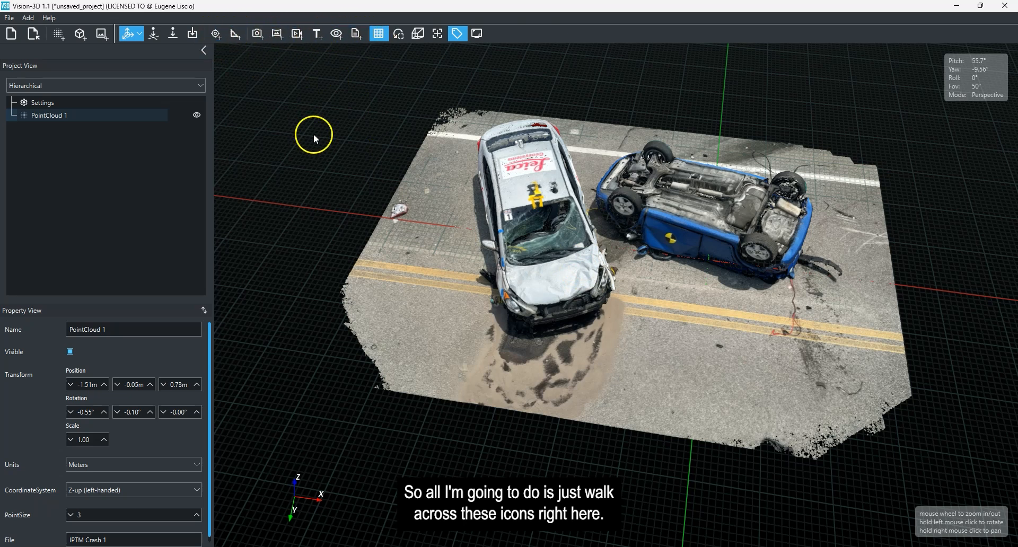
Add a coordinate point tag on the pavement beside the silver car's front, at about (-4.73, 2.02, 0.00)
{"action": "left_click", "coordinate": [216, 34]}
{"action": "left_click", "coordinate": [431, 321]}
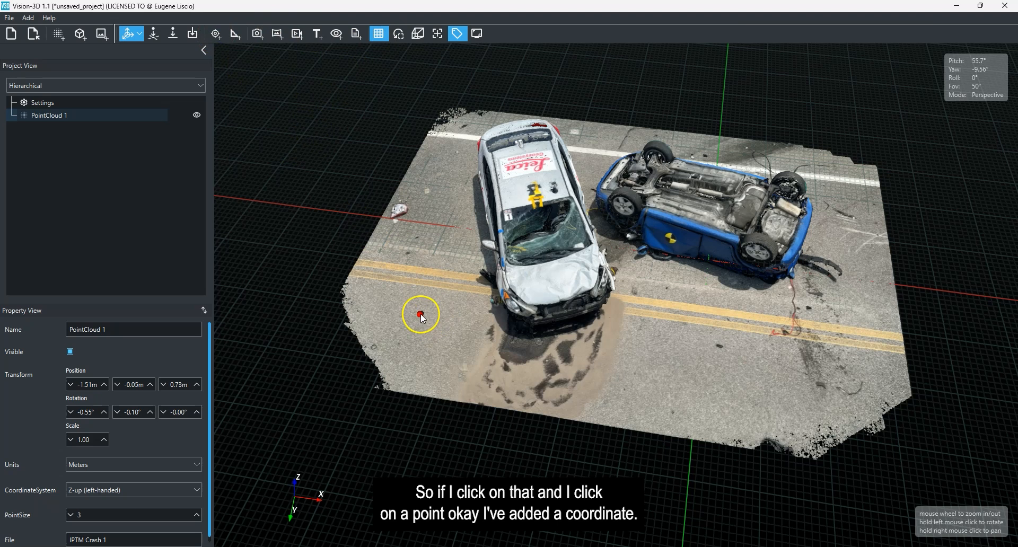
{"action": "left_click", "coordinate": [421, 315]}
{"action": "left_click_drag", "start_coordinate": [417, 329], "coordinate": [470, 410]}
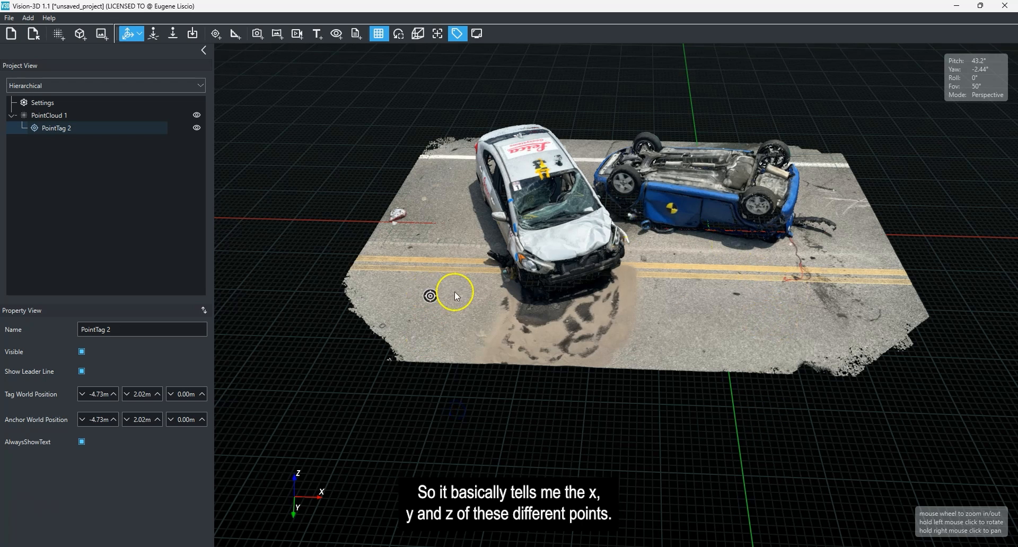
Toggle AlwaysShowText on the point tag to compare icon and coordinate text, leaving the option enabled
{"action": "left_click", "coordinate": [431, 296]}
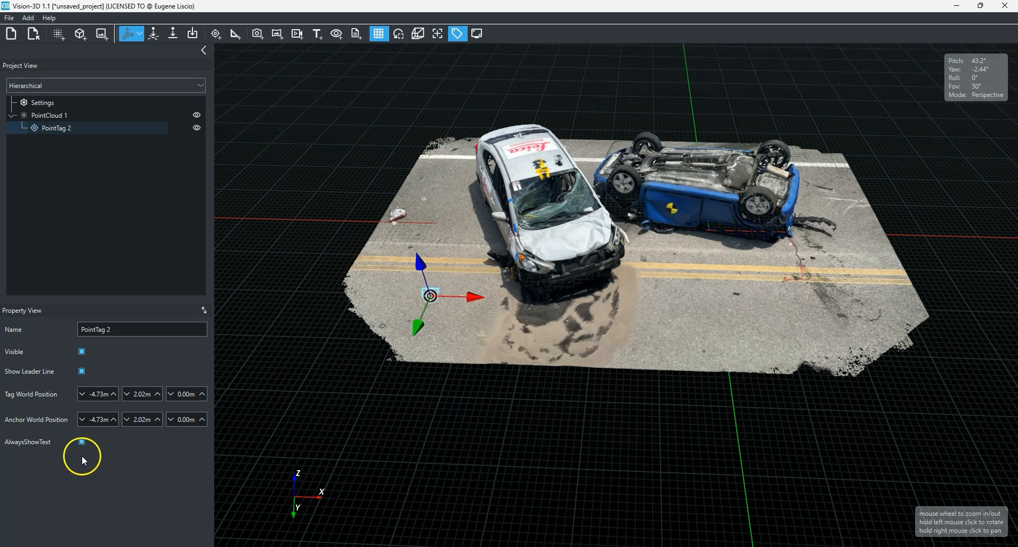
{"action": "left_click", "coordinate": [82, 441]}
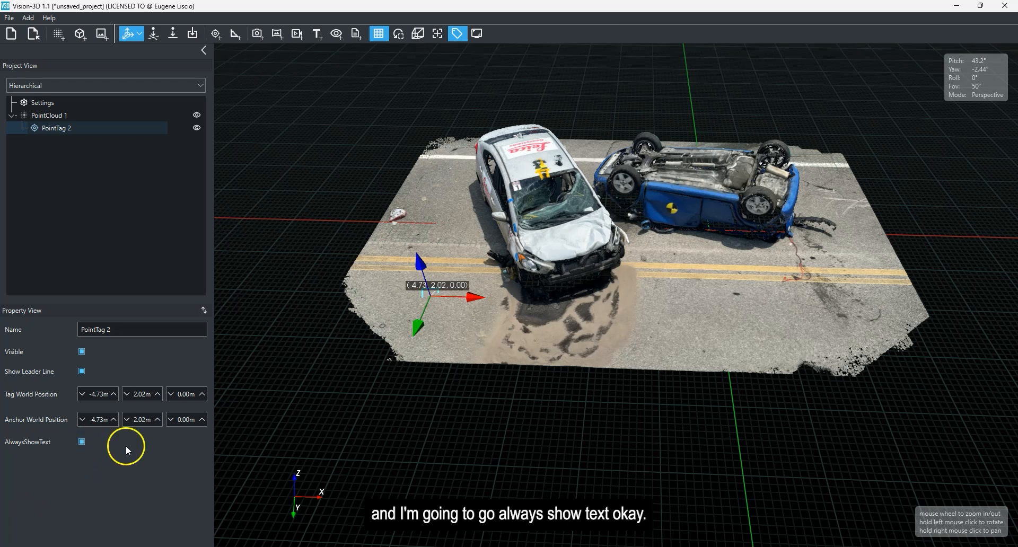
{"action": "left_click_drag", "start_coordinate": [436, 427], "coordinate": [482, 415]}
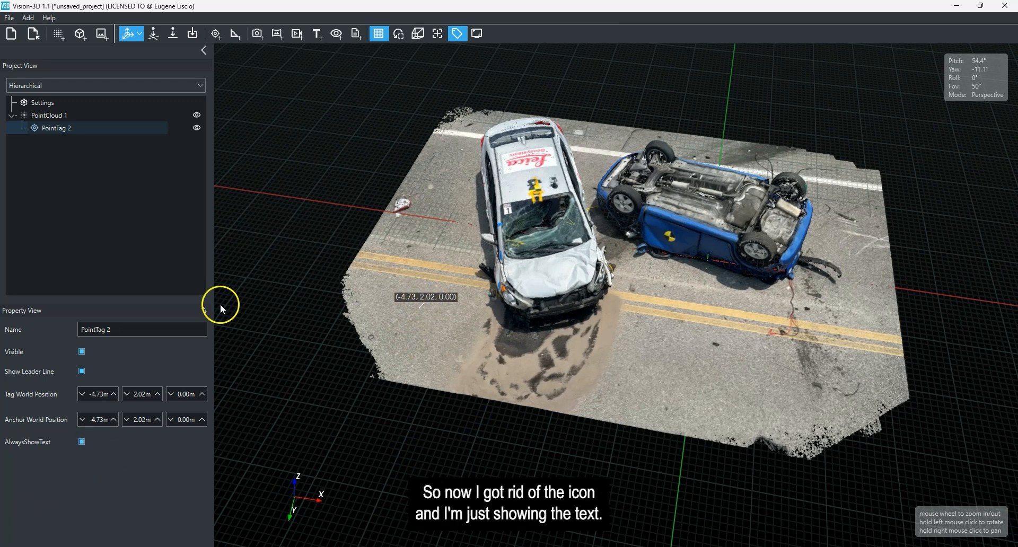
{"action": "left_click", "coordinate": [82, 442]}
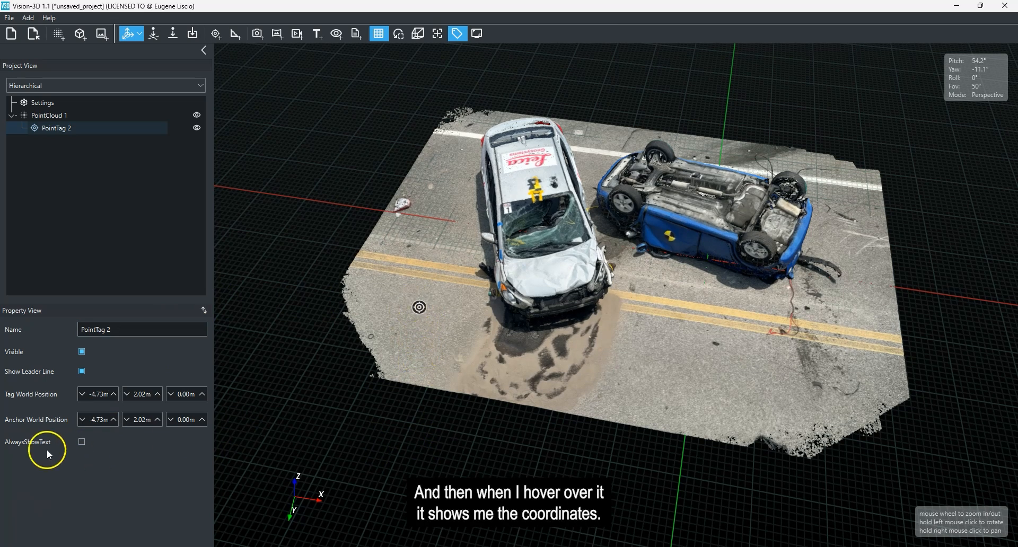
{"action": "left_click", "coordinate": [82, 441]}
Add point tags beside the silver car's rear at about (-5.85, -1.05, -0.01) and on the near pavement at about (1.94, 2.45, 0.00)
{"action": "left_click_drag", "start_coordinate": [418, 469], "coordinate": [452, 473]}
{"action": "right_click_drag", "start_coordinate": [451, 471], "coordinate": [450, 460]}
{"action": "left_click", "coordinate": [450, 460]}
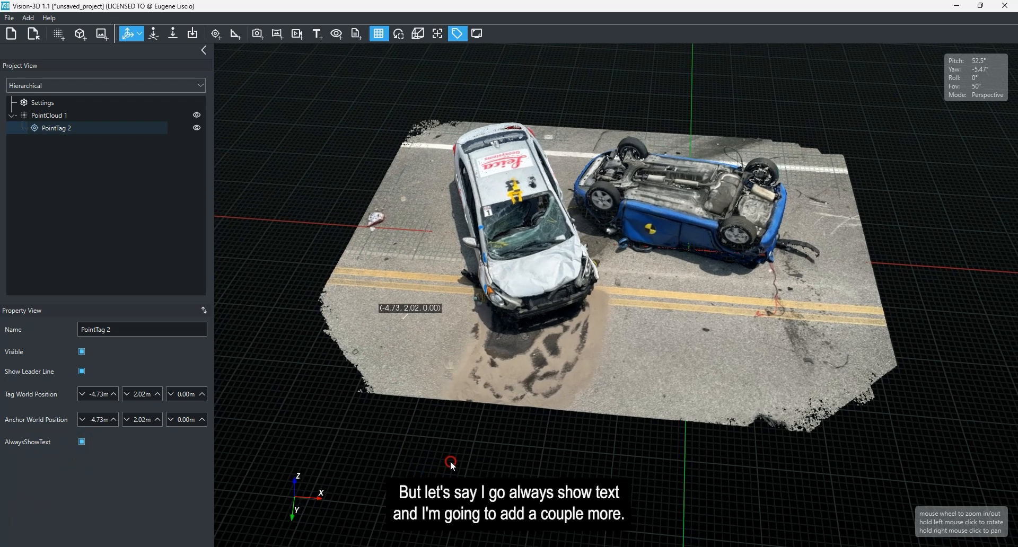
{"action": "left_click", "coordinate": [216, 34]}
{"action": "left_click", "coordinate": [390, 194]}
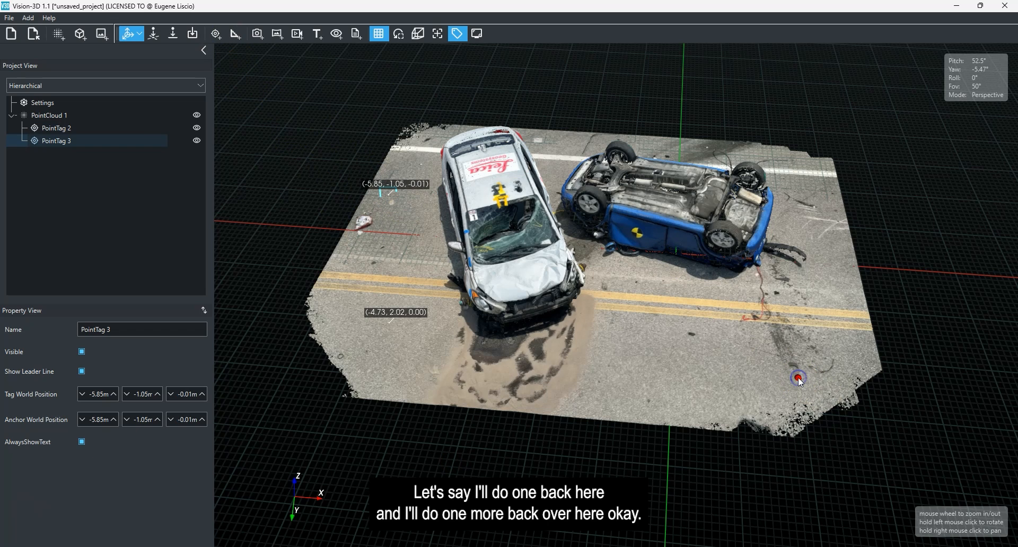
{"action": "left_click", "coordinate": [712, 356]}
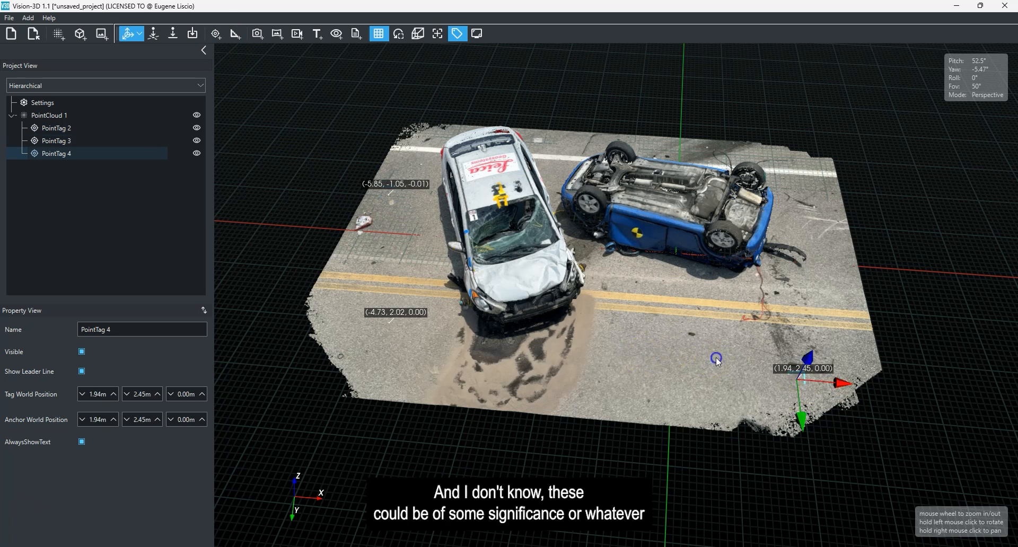
{"action": "left_click_drag", "start_coordinate": [697, 361], "coordinate": [470, 387]}
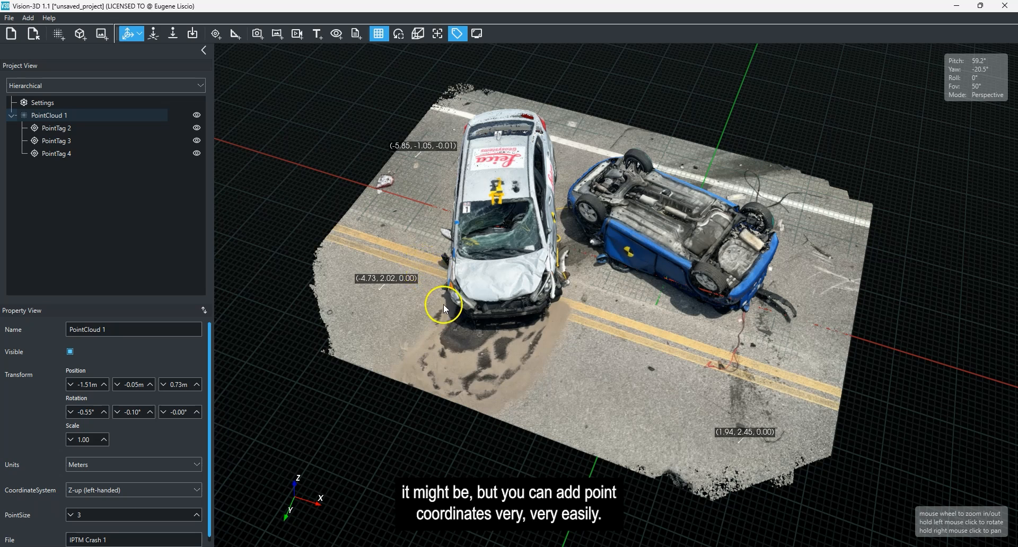
Measure the distance from the silver car's hood to a pavement point in front of the yellow lines
{"action": "left_click", "coordinate": [236, 35]}
{"action": "left_click", "coordinate": [388, 324]}
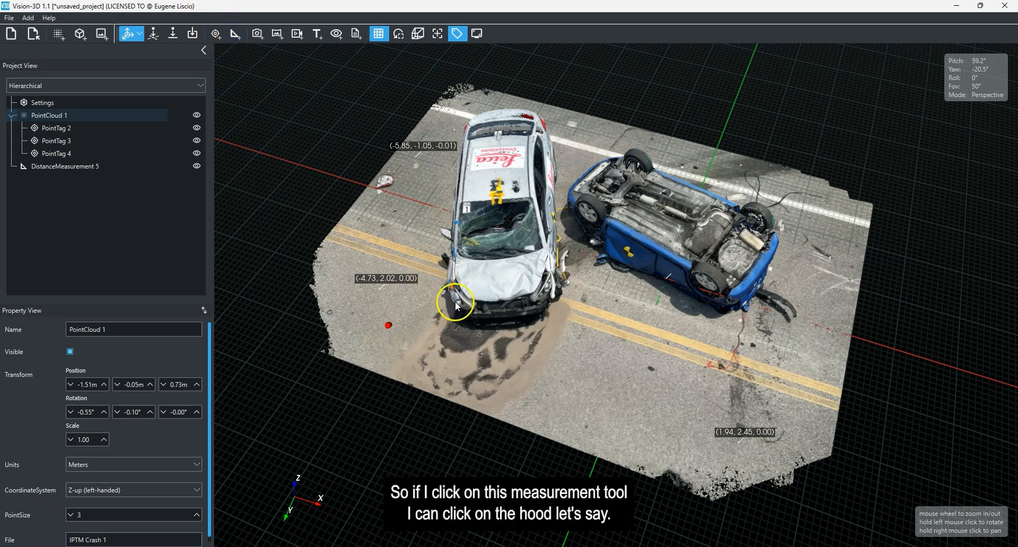
{"action": "left_click", "coordinate": [675, 436]}
Measure the distance between the two wheel rim centres along the overturned blue car's far side
{"action": "left_click_drag", "start_coordinate": [832, 317], "coordinate": [393, 249]}
{"action": "scroll", "coordinate": [570, 181], "scroll_direction": "up", "scroll_amount": 5}
{"action": "right_click_drag", "start_coordinate": [608, 225], "coordinate": [626, 304]}
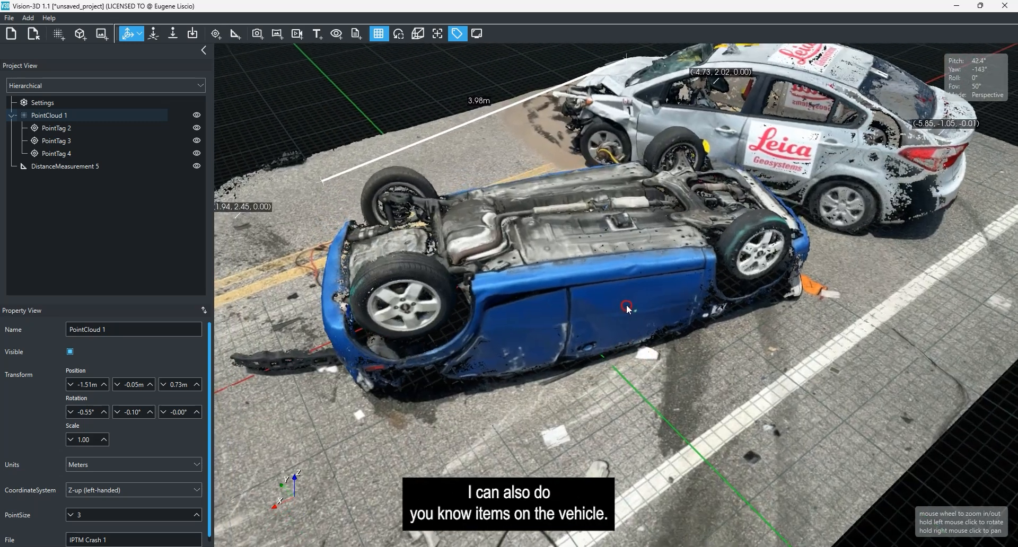
{"action": "left_click_drag", "start_coordinate": [626, 305], "coordinate": [598, 309]}
{"action": "left_click", "coordinate": [235, 34]}
{"action": "left_click", "coordinate": [377, 303]}
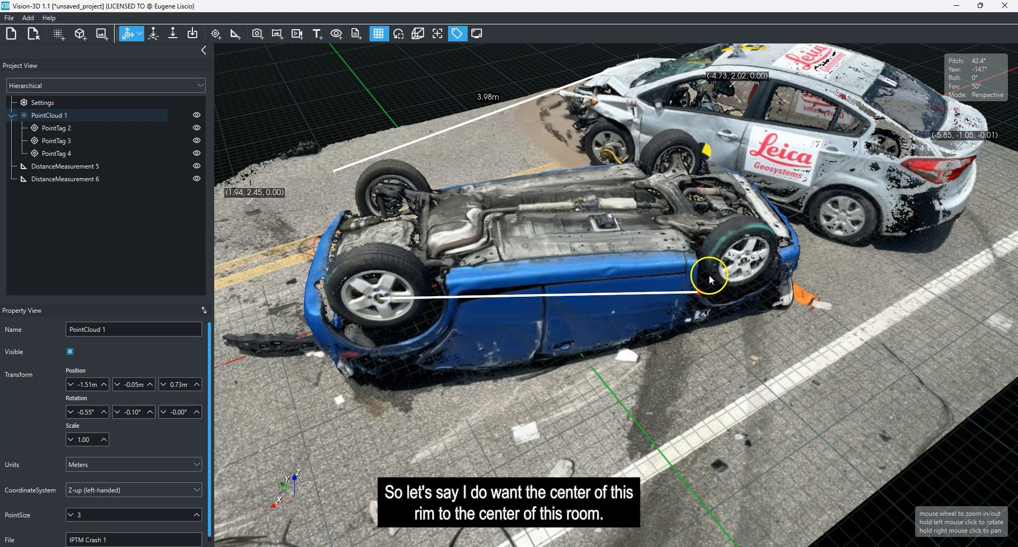
{"action": "left_click", "coordinate": [744, 265]}
Inspect the wheel-to-wheel measurement up close and fine-tune its endpoint on the first wheel's rim centre
{"action": "left_click_drag", "start_coordinate": [744, 265], "coordinate": [664, 377]}
{"action": "scroll", "coordinate": [681, 371], "scroll_direction": "up", "scroll_amount": 3}
{"action": "mouse_move", "coordinate": [735, 402]}
{"action": "left_mouse_down"}
{"action": "mouse_move", "coordinate": [766, 351]}
{"action": "mouse_move", "coordinate": [758, 347]}
{"action": "mouse_move", "coordinate": [746, 407]}
{"action": "mouse_move", "coordinate": [741, 399]}
{"action": "left_mouse_up"}
{"action": "scroll", "coordinate": [659, 348], "scroll_direction": "down", "scroll_amount": 5}
{"action": "left_click_drag", "start_coordinate": [580, 361], "coordinate": [602, 333]}
{"action": "scroll", "coordinate": [577, 312], "scroll_direction": "up", "scroll_amount": 3}
{"action": "right_click_drag", "start_coordinate": [577, 313], "coordinate": [587, 336]}
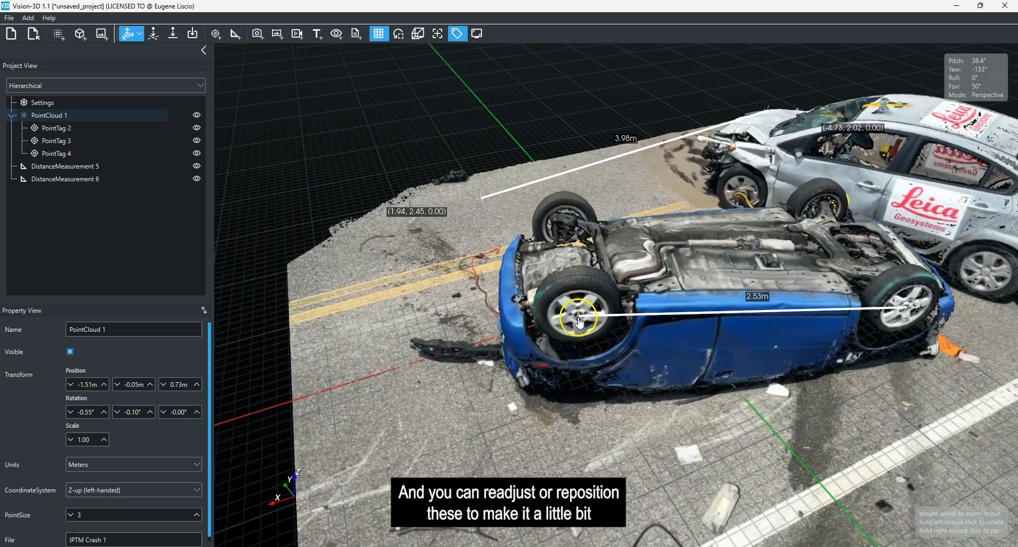
{"action": "left_click_drag", "start_coordinate": [579, 320], "coordinate": [580, 322]}
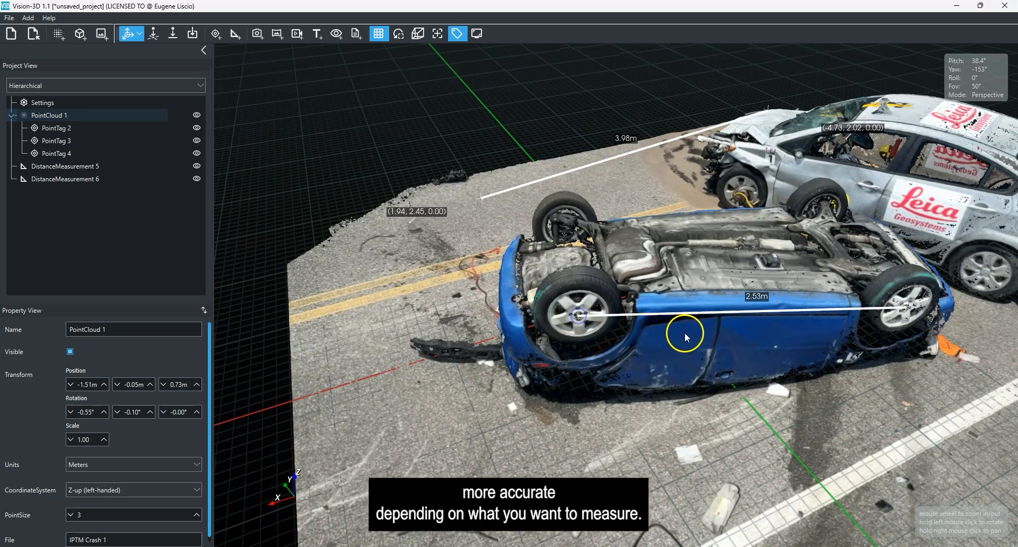
Turn on Show Components for the distance measurement between the silver car's hood and the pavement
{"action": "scroll", "coordinate": [684, 333], "scroll_direction": "down", "scroll_amount": 4}
{"action": "left_click_drag", "start_coordinate": [632, 353], "coordinate": [555, 361]}
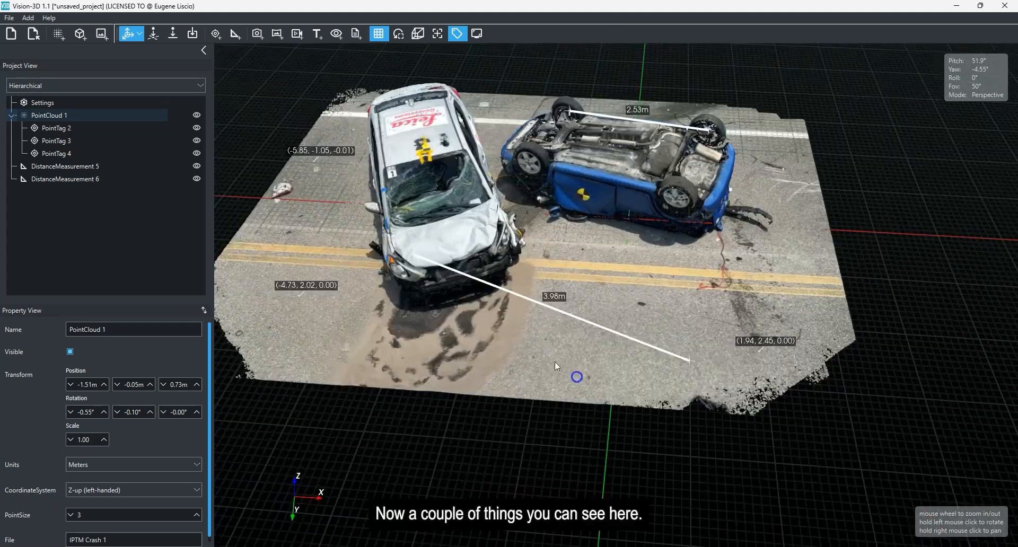
{"action": "right_click_drag", "start_coordinate": [555, 362], "coordinate": [587, 373]}
{"action": "left_click_drag", "start_coordinate": [651, 412], "coordinate": [651, 296]}
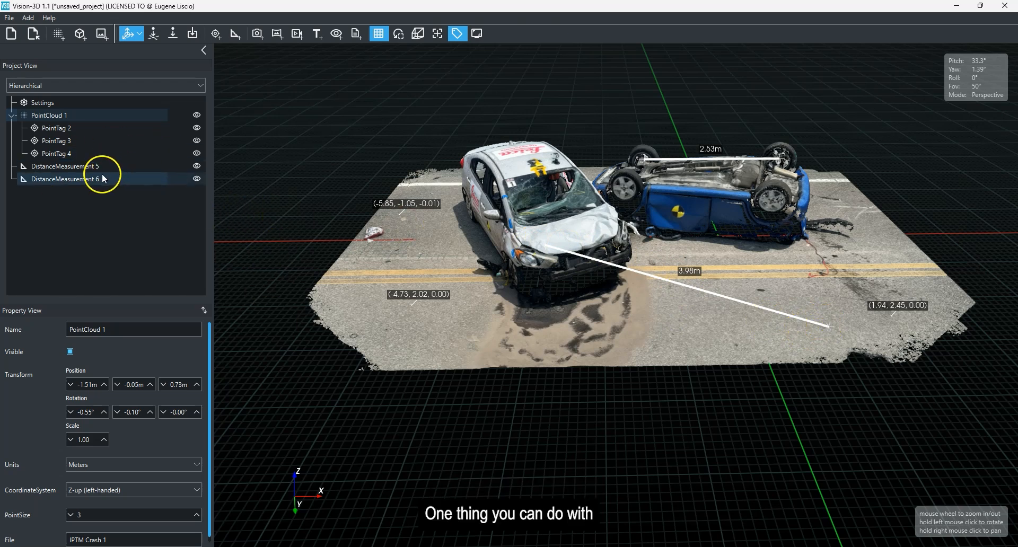
{"action": "left_click", "coordinate": [85, 166]}
{"action": "right_click_drag", "start_coordinate": [585, 350], "coordinate": [566, 350]}
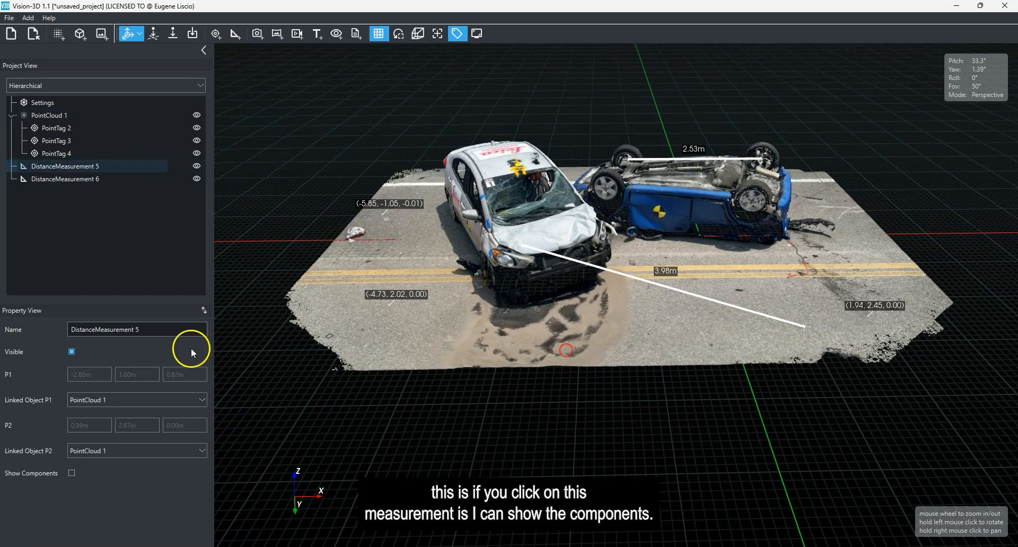
{"action": "left_click", "coordinate": [71, 474]}
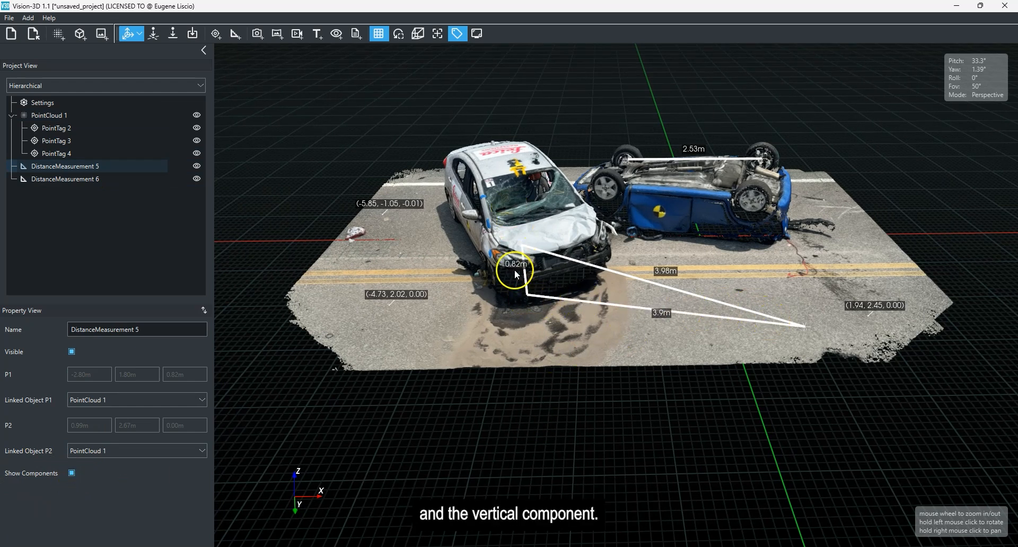
Review the project settings for units, grid spacing, tag size, text font size and field of view
{"action": "left_click_drag", "start_coordinate": [599, 350], "coordinate": [627, 384]}
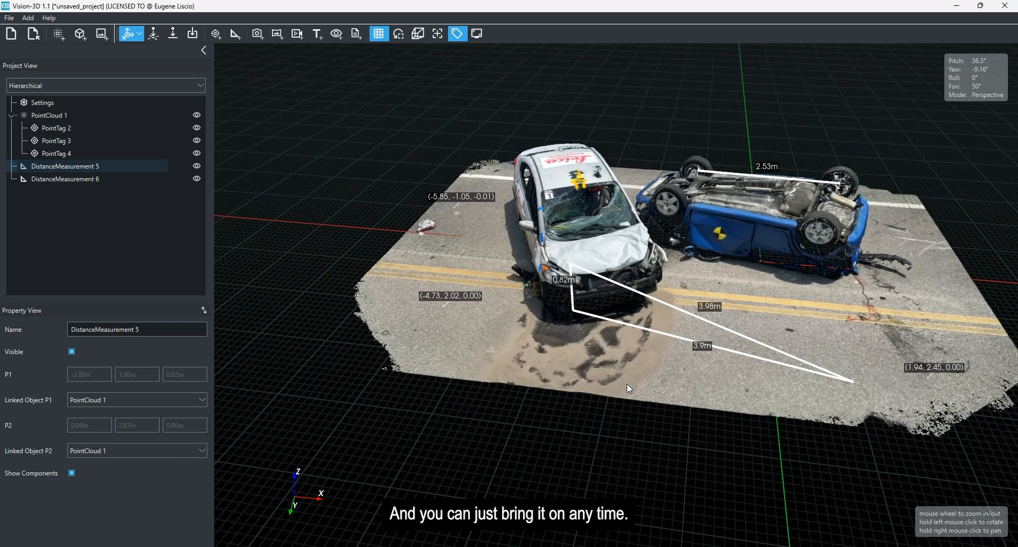
{"action": "left_click_drag", "start_coordinate": [662, 386], "coordinate": [651, 364]}
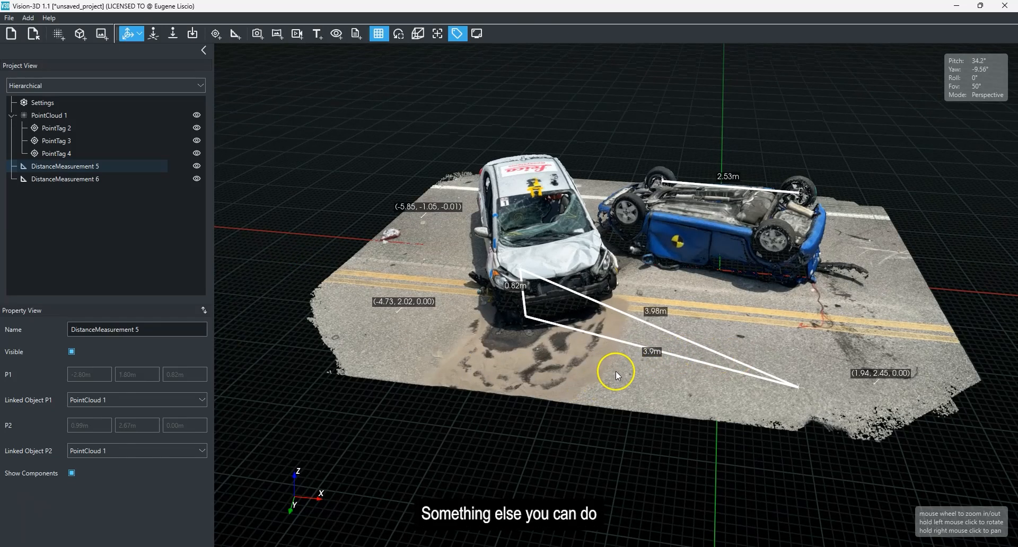
{"action": "right_click_drag", "start_coordinate": [616, 371], "coordinate": [611, 372]}
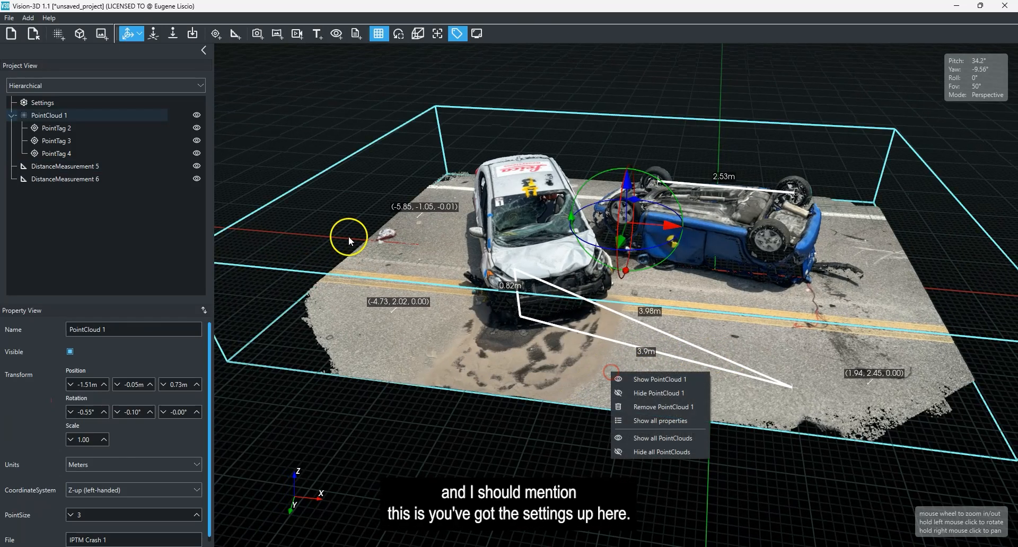
{"action": "left_click", "coordinate": [46, 101]}
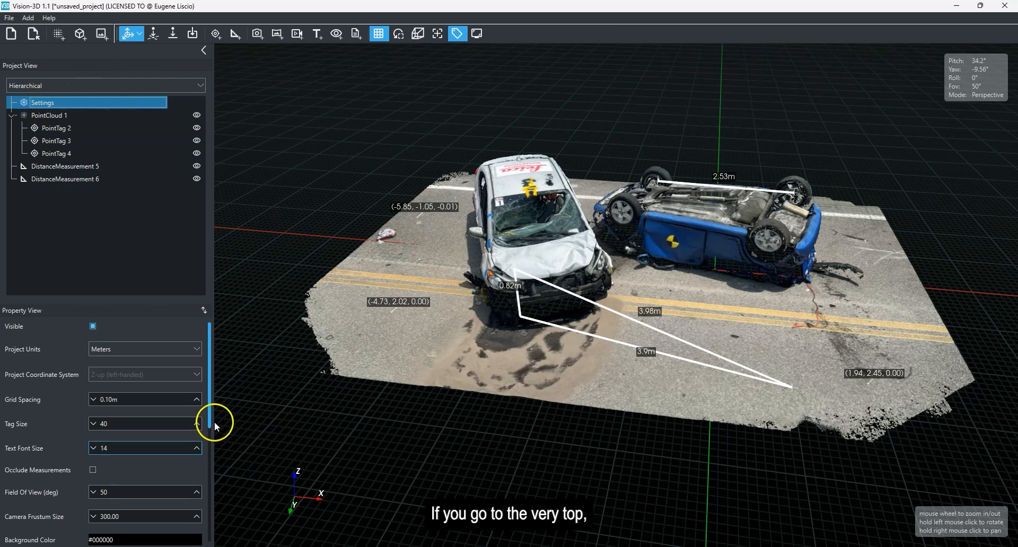
{"action": "left_click_drag", "start_coordinate": [210, 380], "coordinate": [212, 405]}
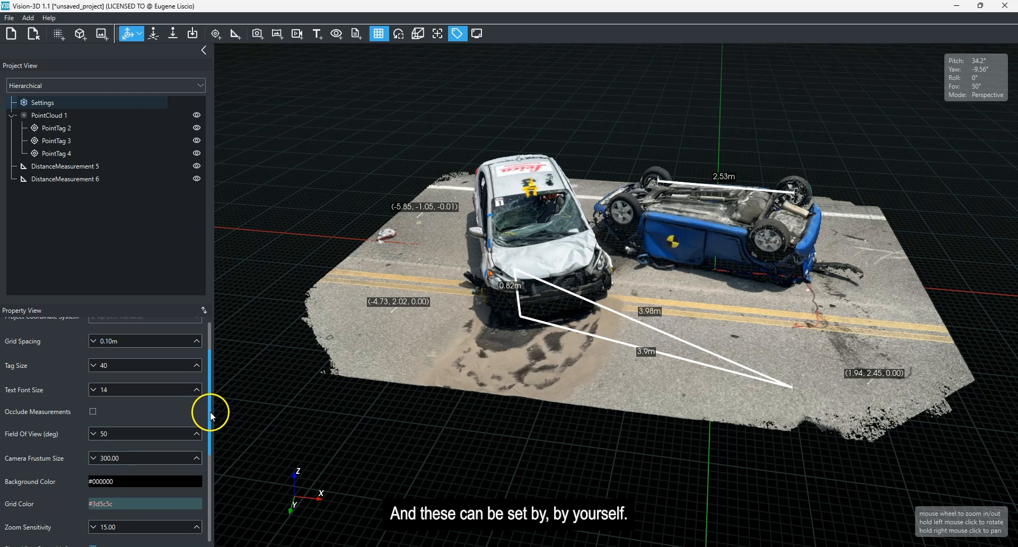
{"action": "scroll", "coordinate": [210, 411], "scroll_direction": "up", "scroll_amount": 1}
{"action": "left_click_drag", "start_coordinate": [210, 423], "coordinate": [145, 332]}
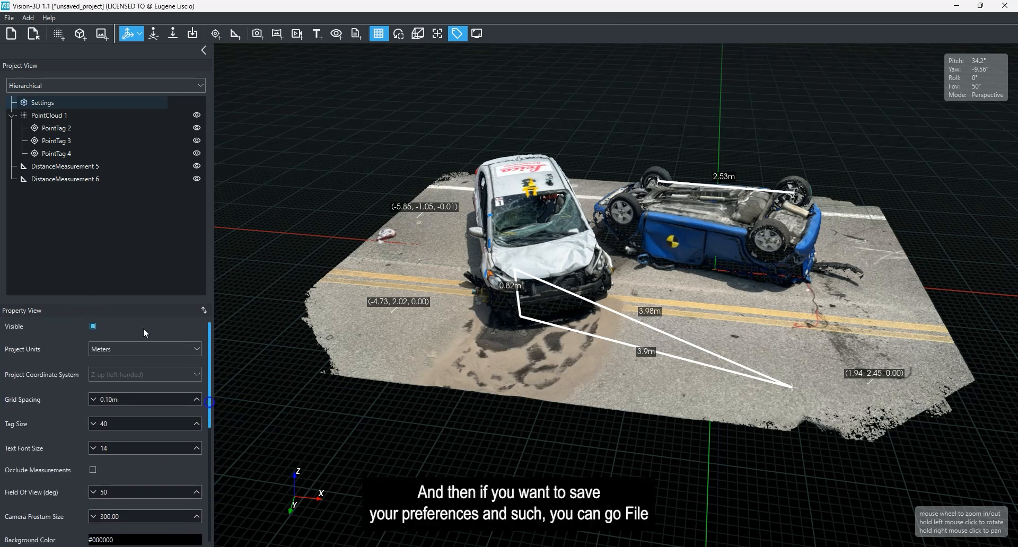
Open the user preferences, review the default project values, and close them
{"action": "left_click", "coordinate": [11, 18]}
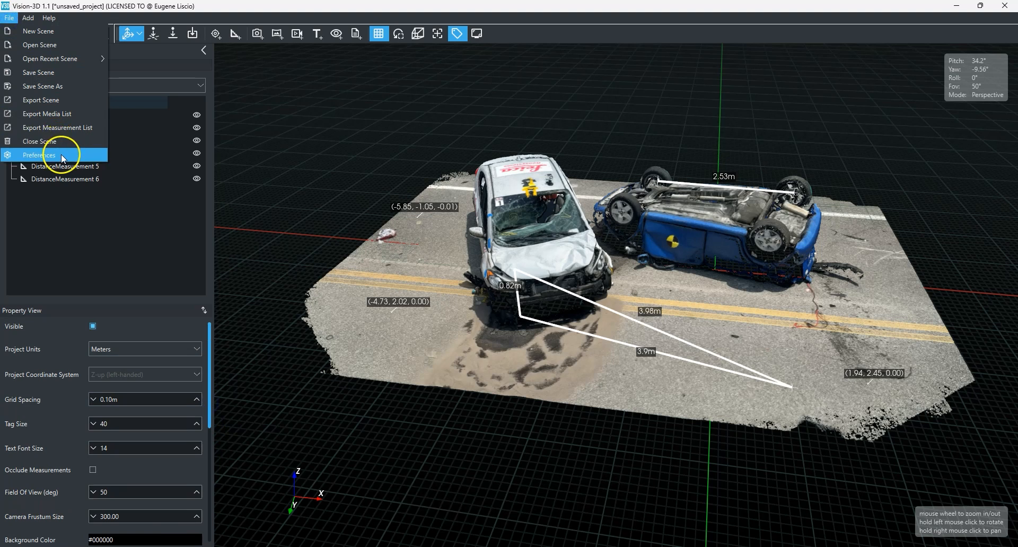
{"action": "left_click", "coordinate": [58, 152]}
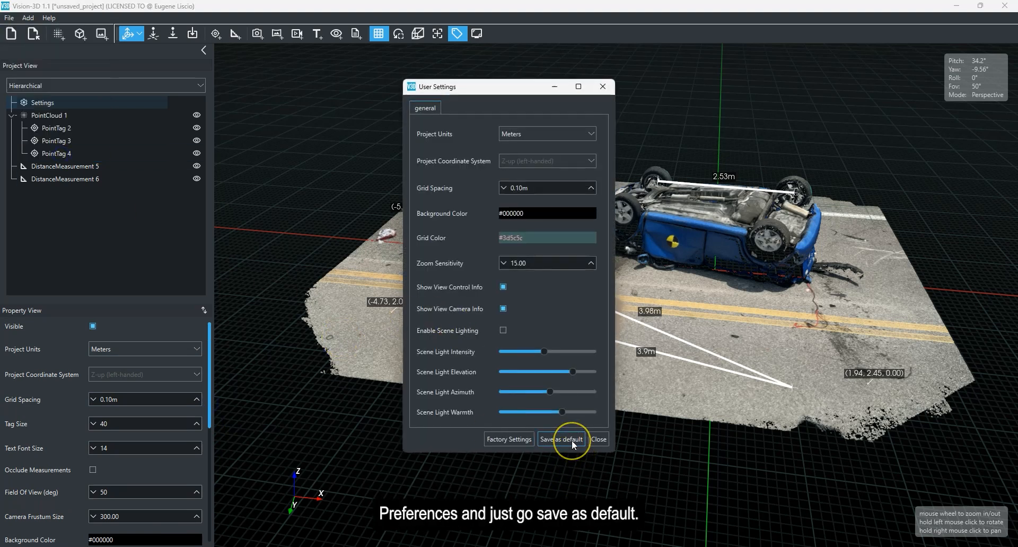
{"action": "left_click", "coordinate": [599, 444]}
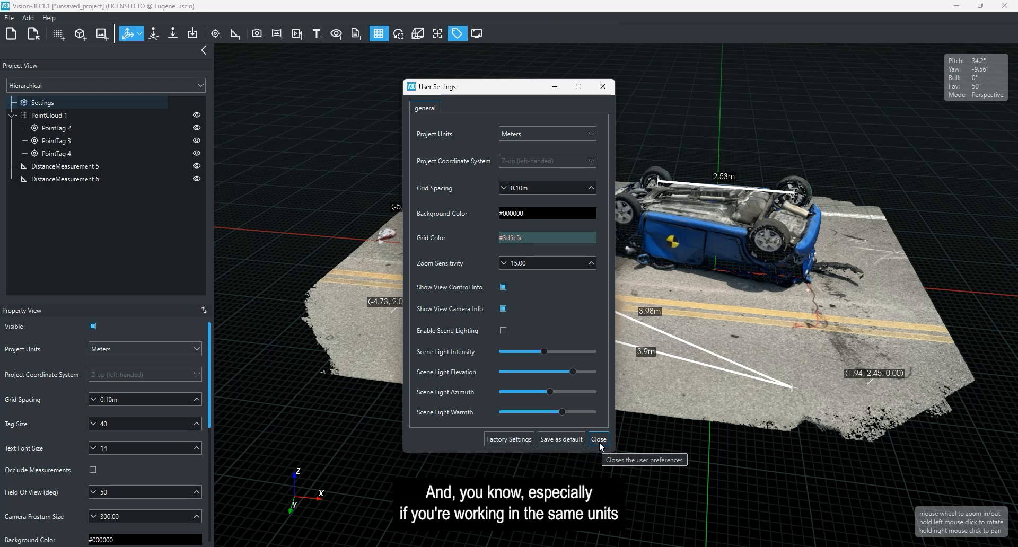
{"action": "left_click", "coordinate": [139, 427]}
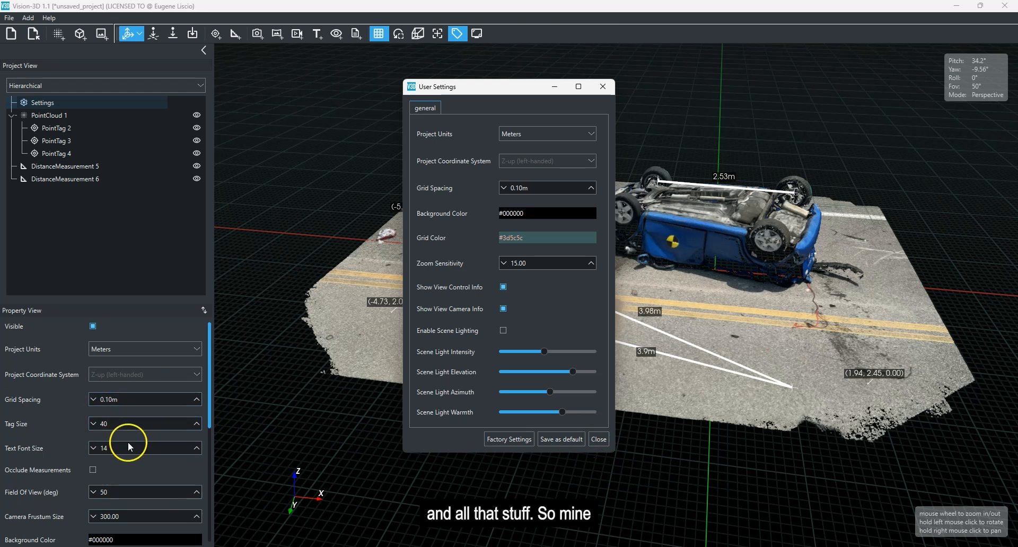
{"action": "left_click", "coordinate": [597, 439]}
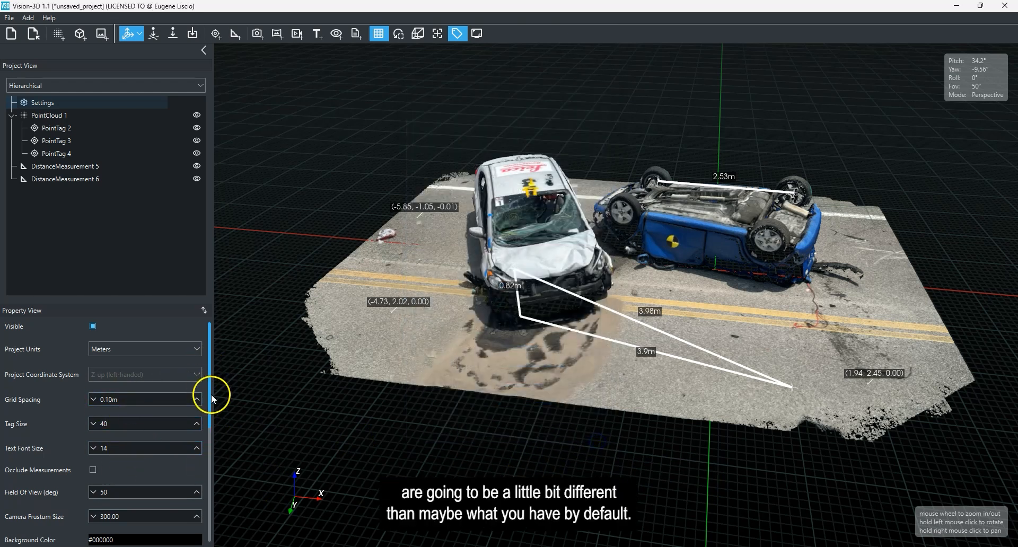
Turn on Occlude Measurements in the project settings and check the measurement lines from the silver car's side and front
{"action": "scroll", "coordinate": [211, 397], "scroll_direction": "down", "scroll_amount": 5}
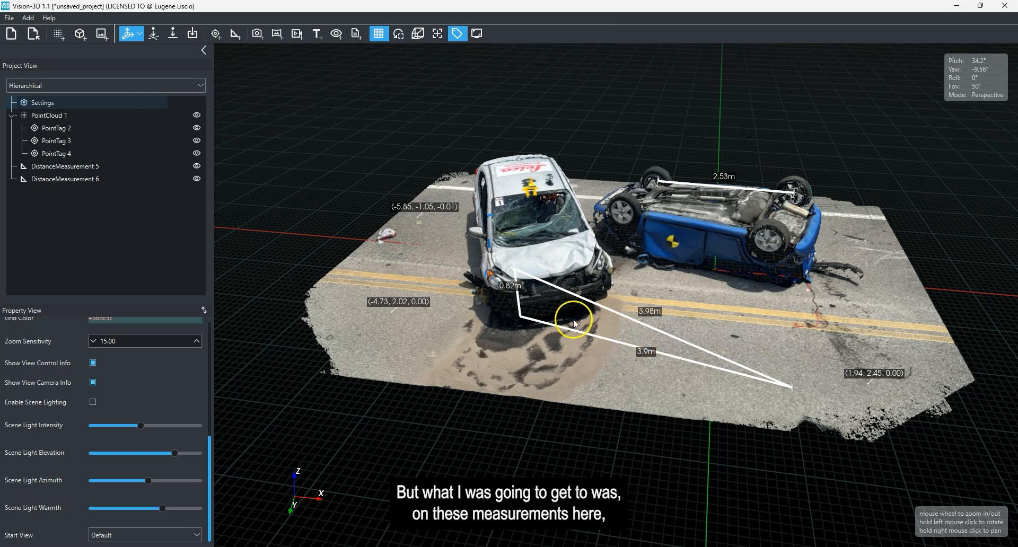
{"action": "left_click_drag", "start_coordinate": [209, 458], "coordinate": [209, 361]}
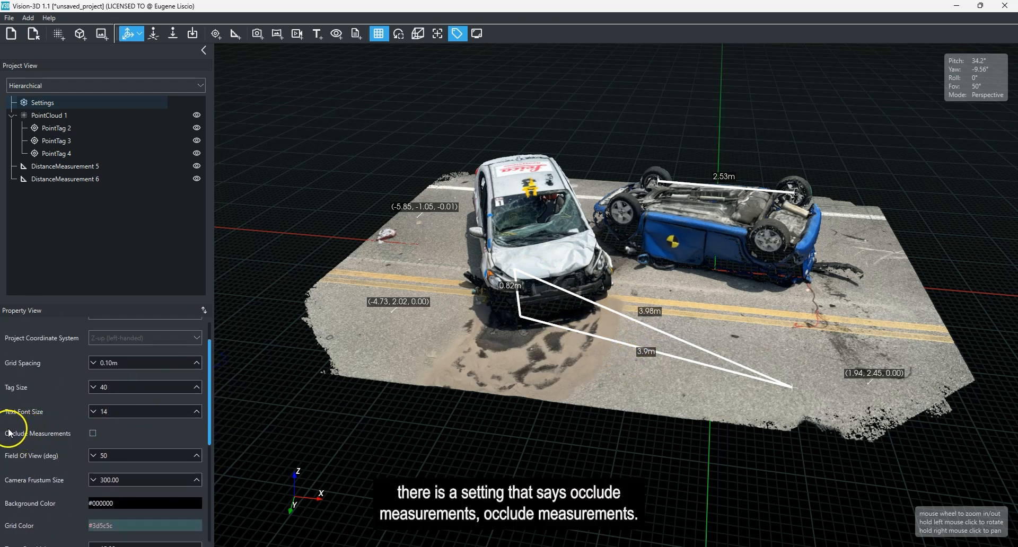
{"action": "left_click", "coordinate": [93, 435]}
{"action": "left_click_drag", "start_coordinate": [416, 489], "coordinate": [643, 329]}
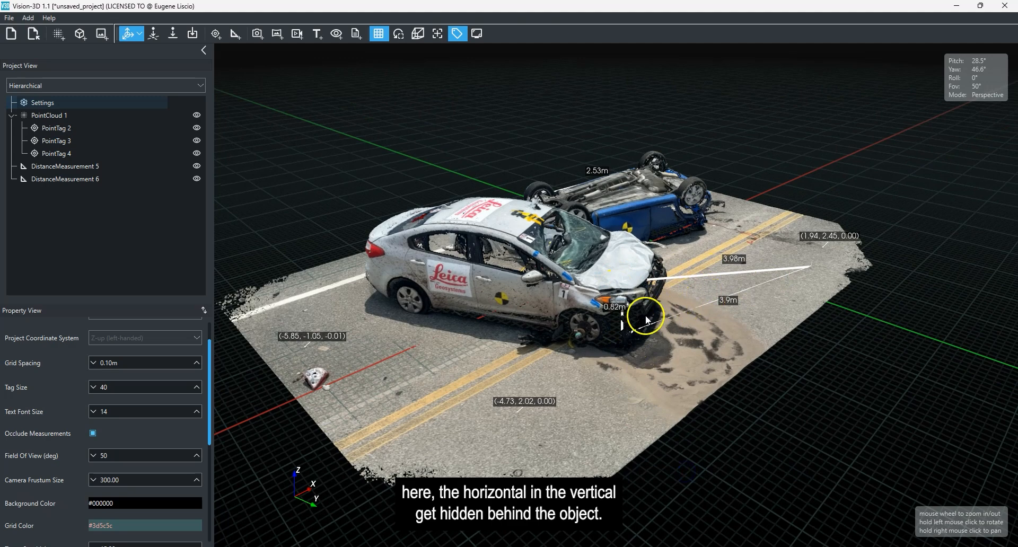
{"action": "left_click_drag", "start_coordinate": [555, 418], "coordinate": [260, 411]}
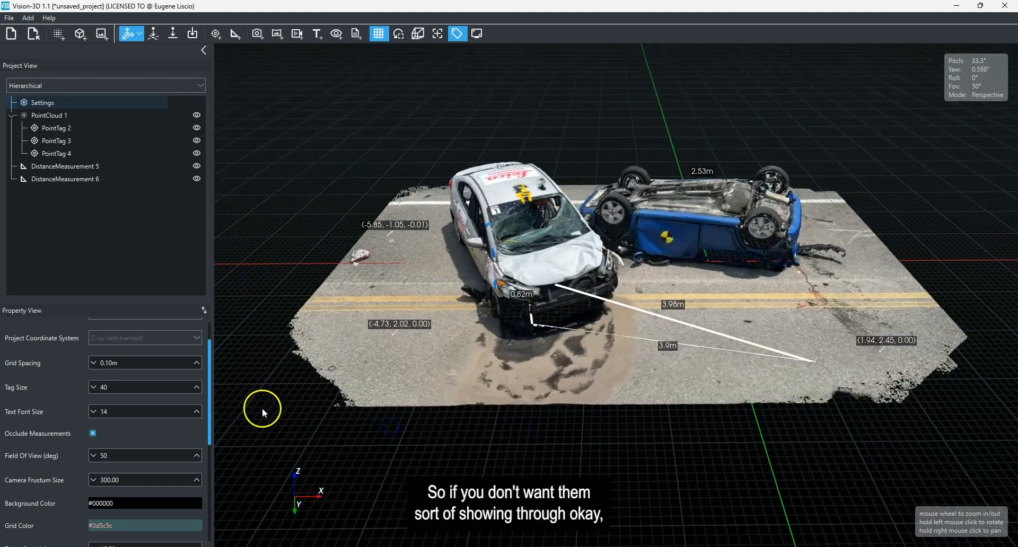
Turn Occlude Measurements back off and view the measurement lines through the vehicles
{"action": "left_click", "coordinate": [92, 434]}
{"action": "left_click_drag", "start_coordinate": [509, 463], "coordinate": [251, 447]}
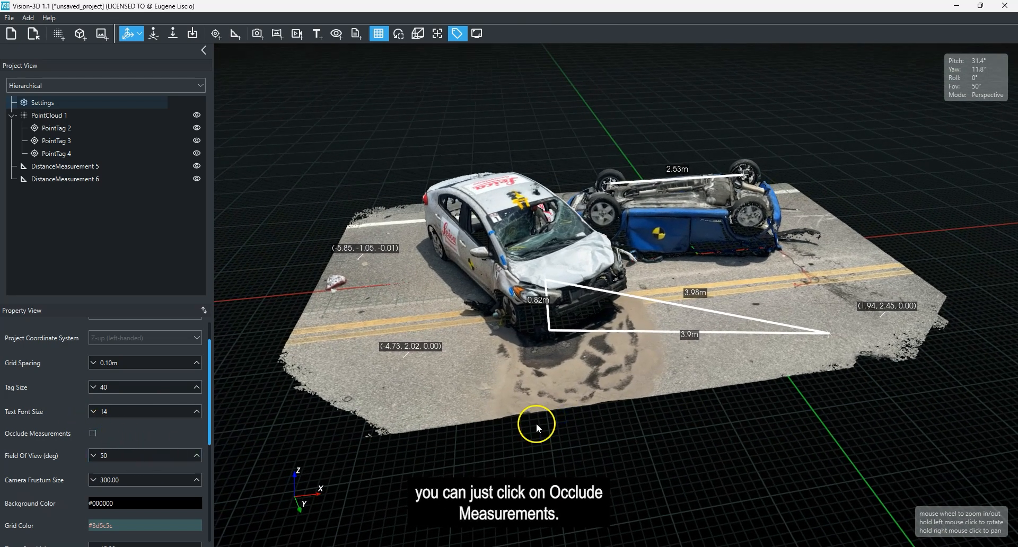
{"action": "left_click_drag", "start_coordinate": [539, 420], "coordinate": [595, 384]}
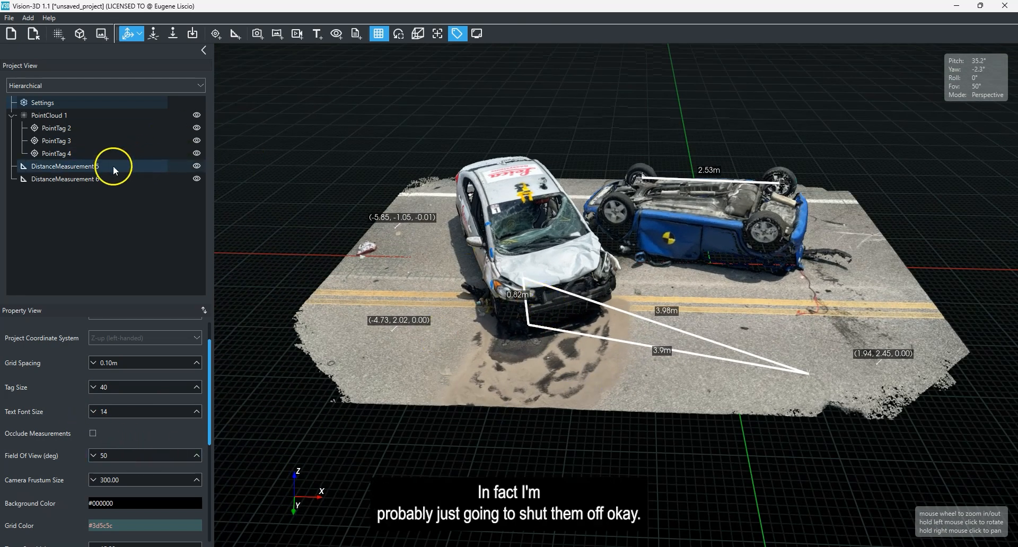
Turn off Show Components for the distance measurement between the silver car's hood and the pavement
{"action": "left_click", "coordinate": [93, 165]}
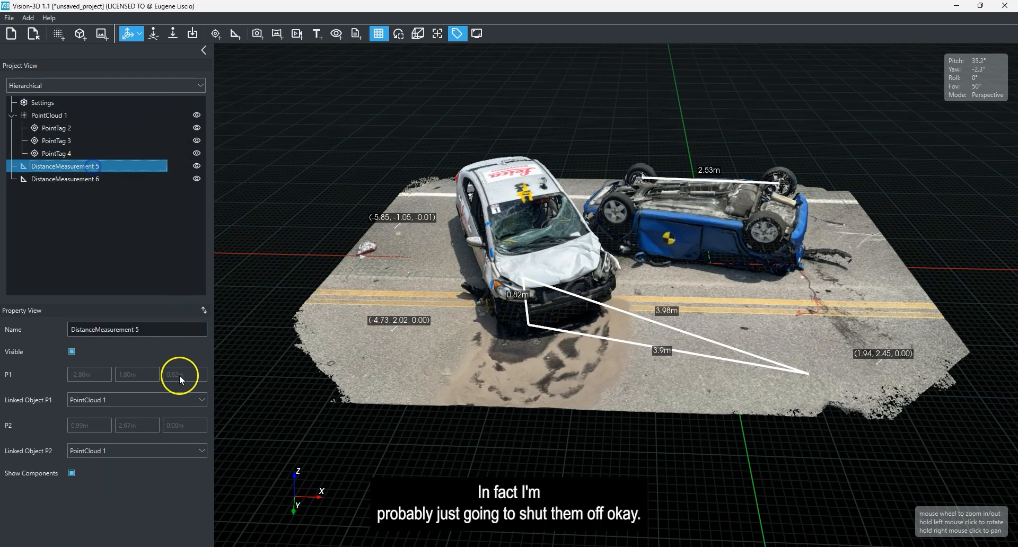
{"action": "left_click", "coordinate": [71, 473]}
{"action": "left_click_drag", "start_coordinate": [606, 344], "coordinate": [555, 374]}
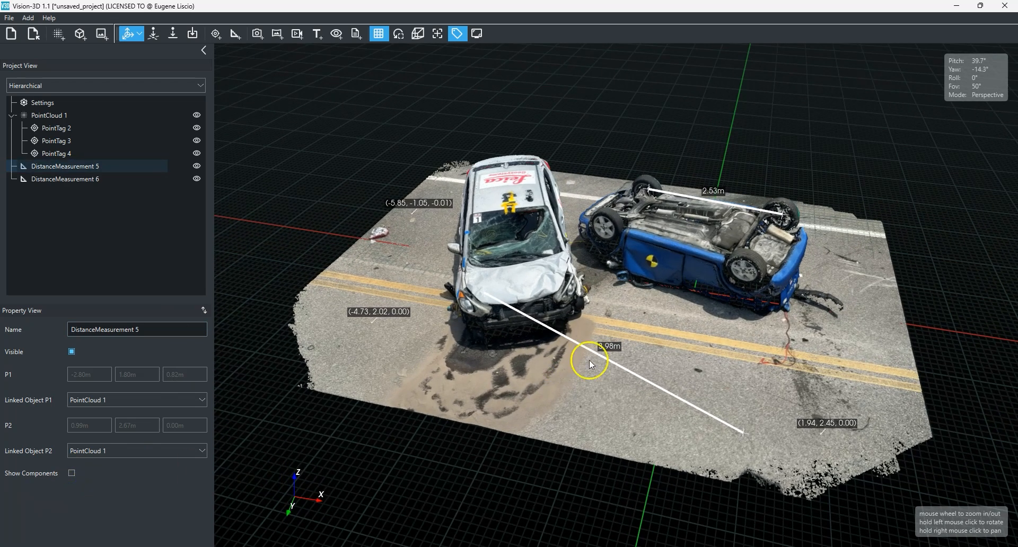
{"action": "right_click_drag", "start_coordinate": [664, 341], "coordinate": [600, 365]}
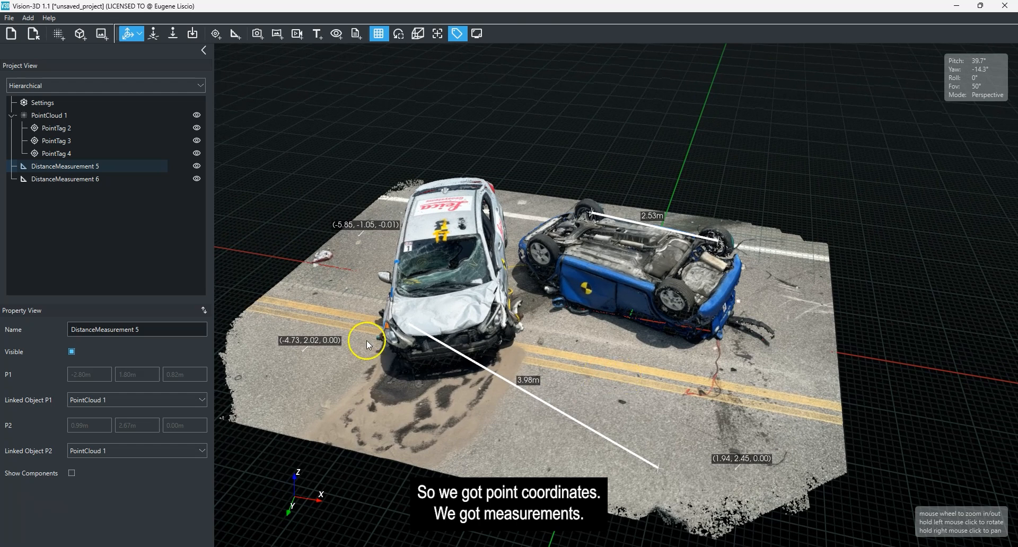
Add an image tag on the silver car's crushed hood using IMG_3371 from the Reference folder
{"action": "left_click", "coordinate": [257, 33]}
{"action": "left_click", "coordinate": [487, 391]}
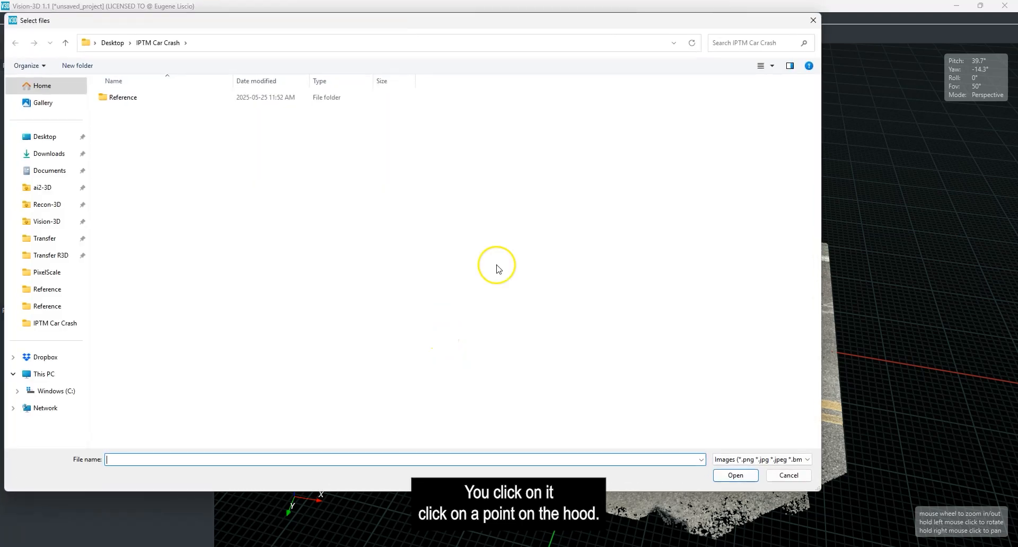
{"action": "left_click", "coordinate": [132, 97]}
{"action": "double_click", "coordinate": [135, 98]}
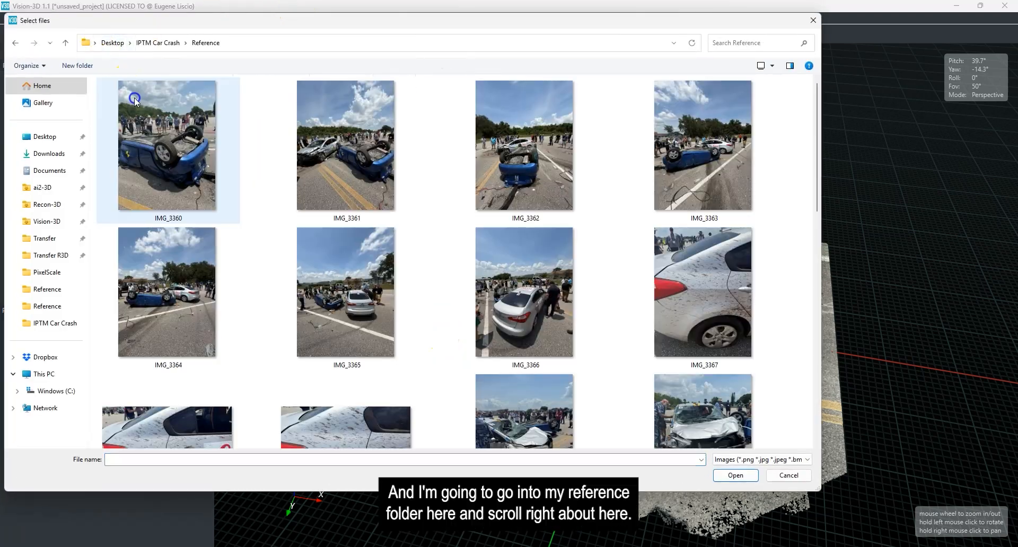
{"action": "scroll", "coordinate": [640, 318], "scroll_direction": "down", "scroll_amount": 5}
{"action": "scroll", "coordinate": [653, 310], "scroll_direction": "up", "scroll_amount": 2}
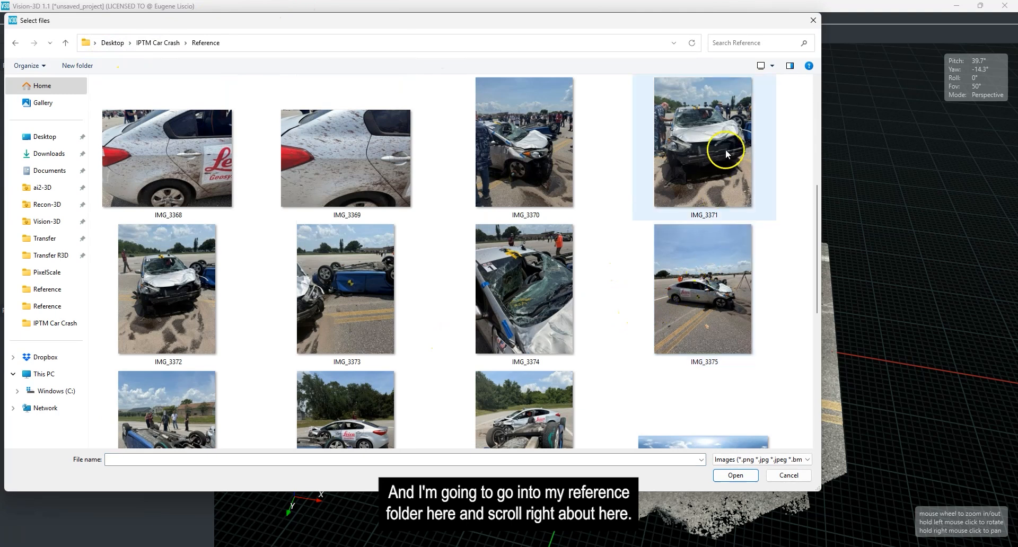
{"action": "left_click", "coordinate": [702, 122]}
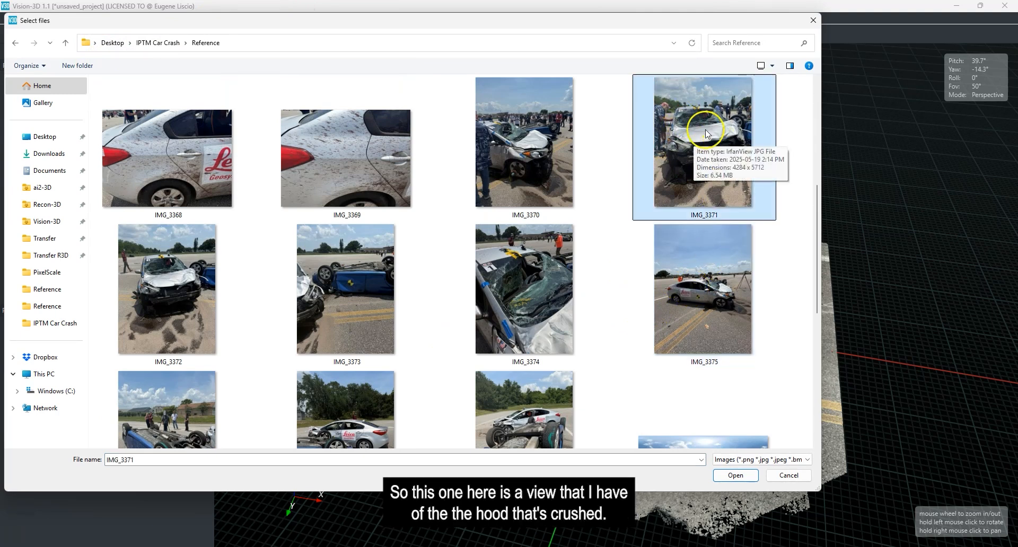
{"action": "scroll", "coordinate": [701, 135], "scroll_direction": "up", "scroll_amount": 3}
{"action": "left_click", "coordinate": [701, 135]}
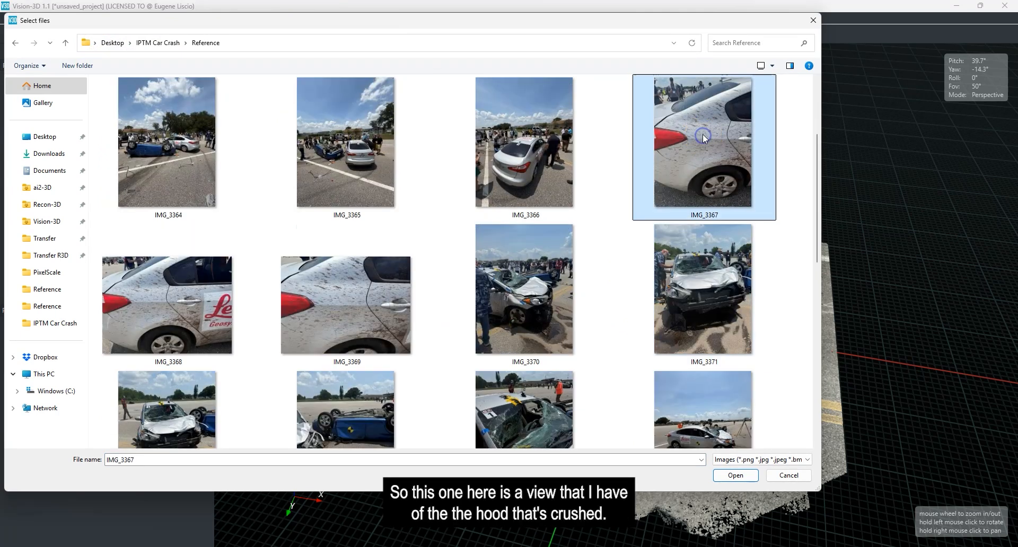
{"action": "double_click", "coordinate": [702, 250]}
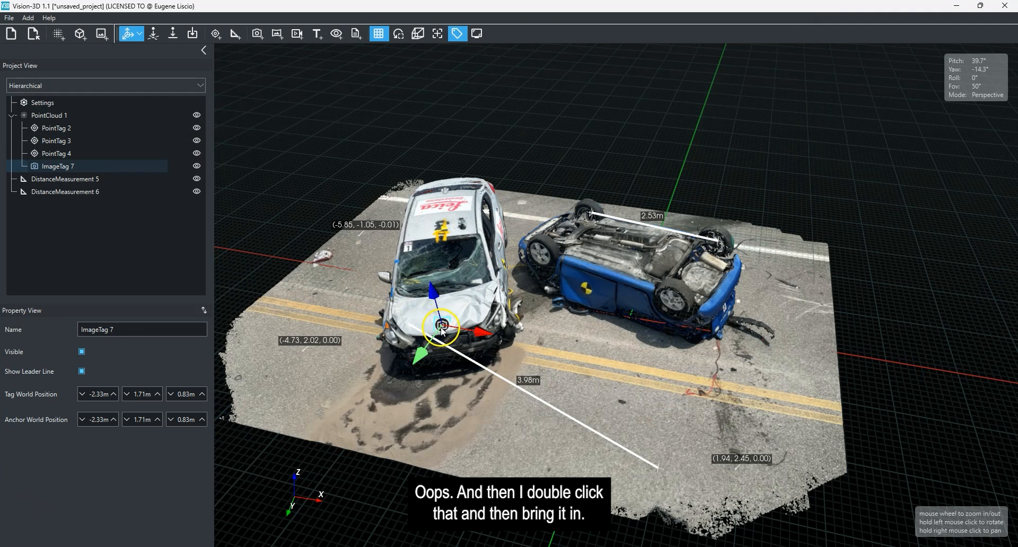
Raise the hood's image tag to a height of 1.22 m and rotate its photo 90° clockwise
{"action": "left_click_drag", "start_coordinate": [519, 406], "coordinate": [543, 342]}
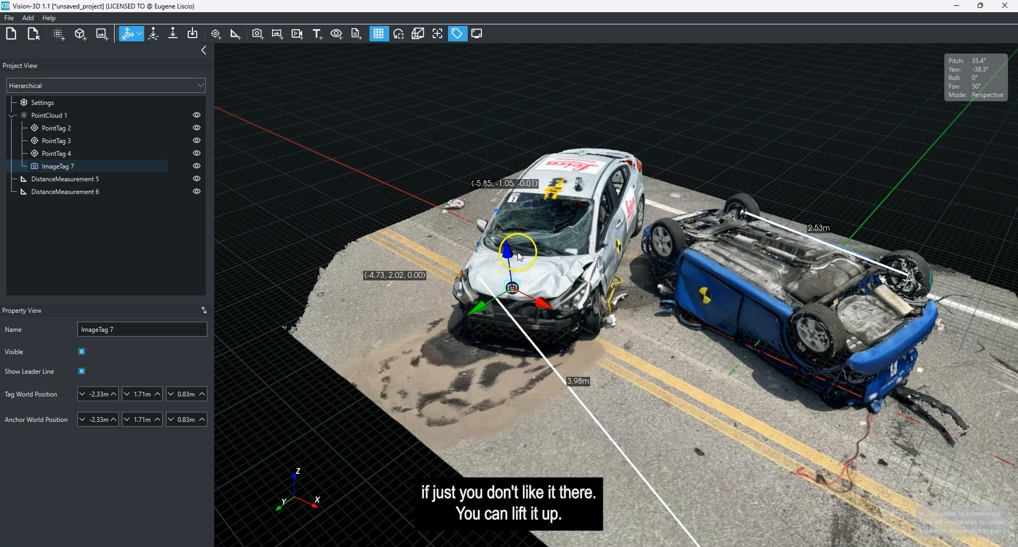
{"action": "left_click_drag", "start_coordinate": [508, 256], "coordinate": [506, 229]}
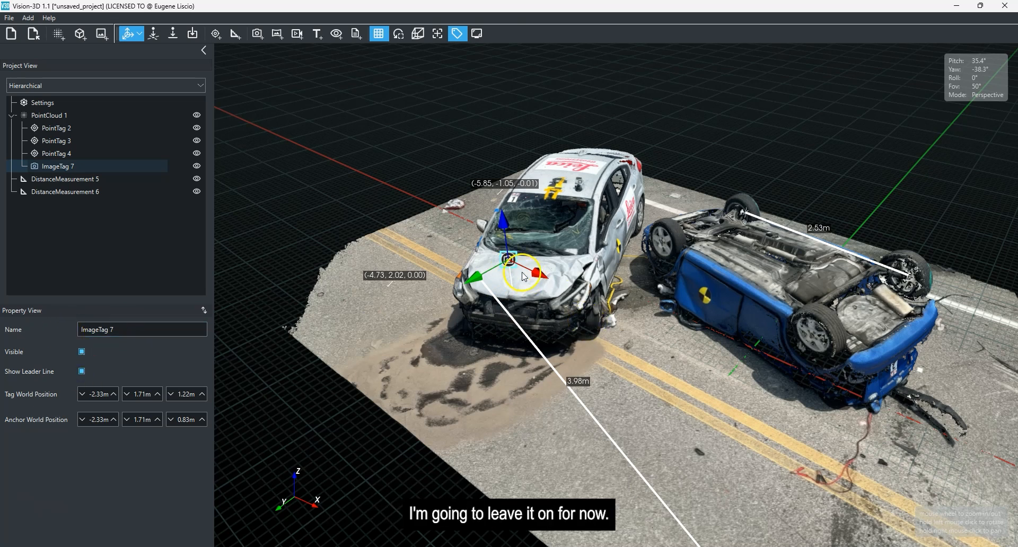
{"action": "double_click", "coordinate": [508, 261]}
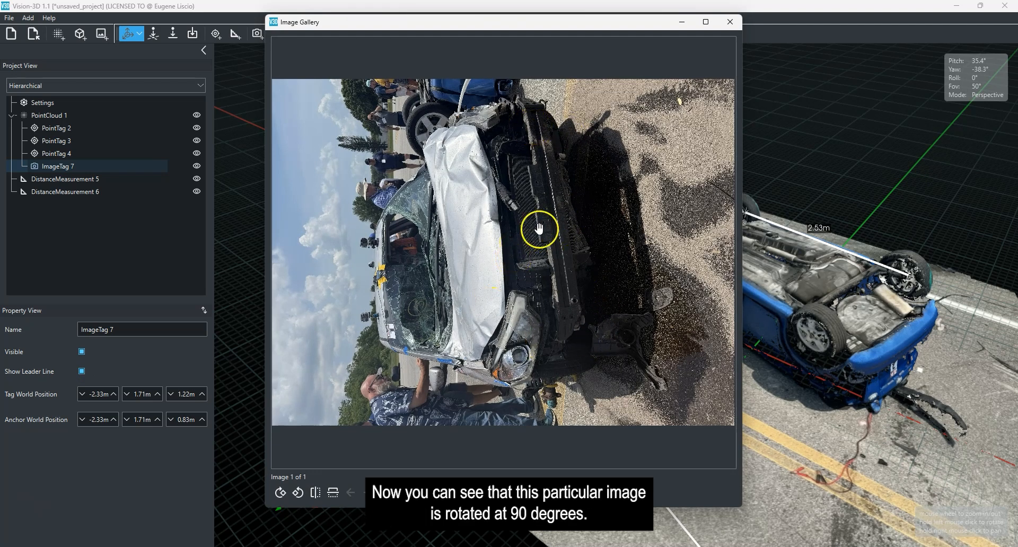
{"action": "left_click", "coordinate": [280, 493]}
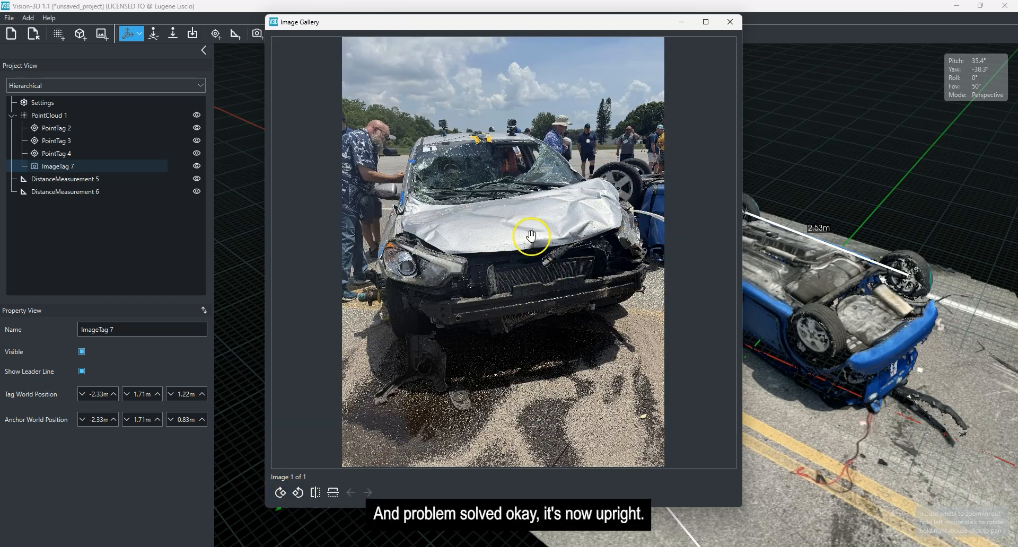
{"action": "left_click", "coordinate": [730, 23]}
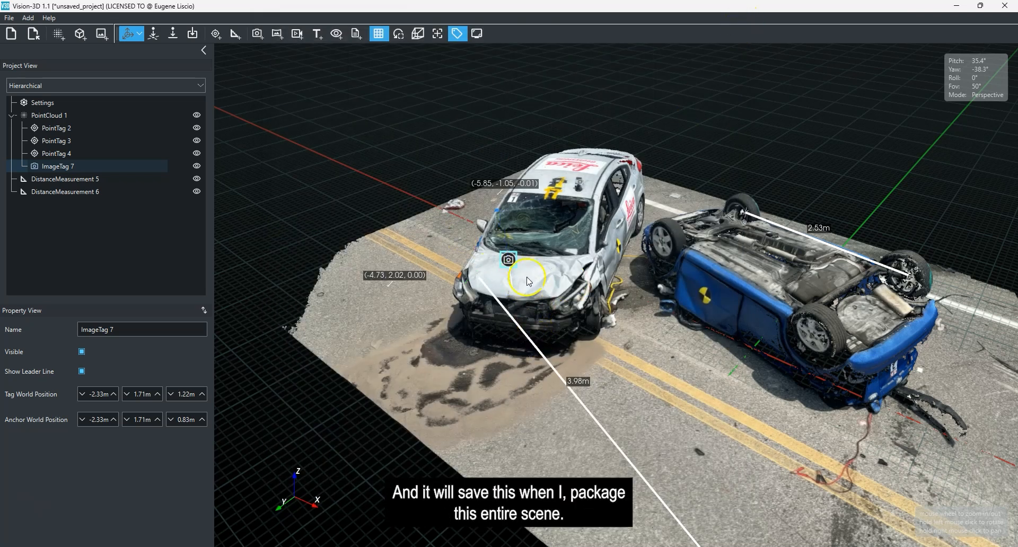
Add a panoramic image tag at the silver car's driver window using IMG_20250519_142554_00_124 from the Reference folder
{"action": "right_click_drag", "start_coordinate": [599, 325], "coordinate": [574, 344]}
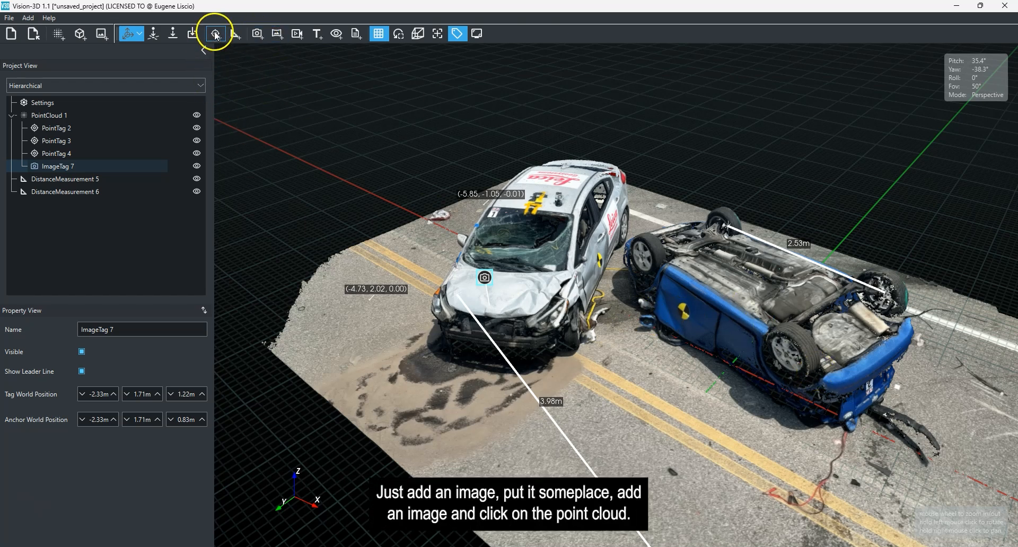
{"action": "left_click_drag", "start_coordinate": [938, 366], "coordinate": [657, 318]}
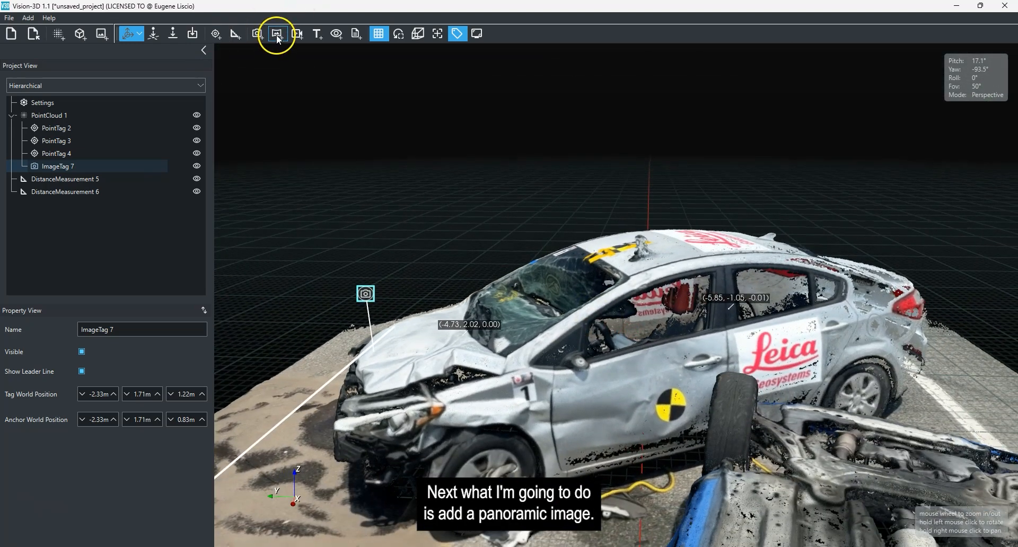
{"action": "left_click", "coordinate": [276, 34]}
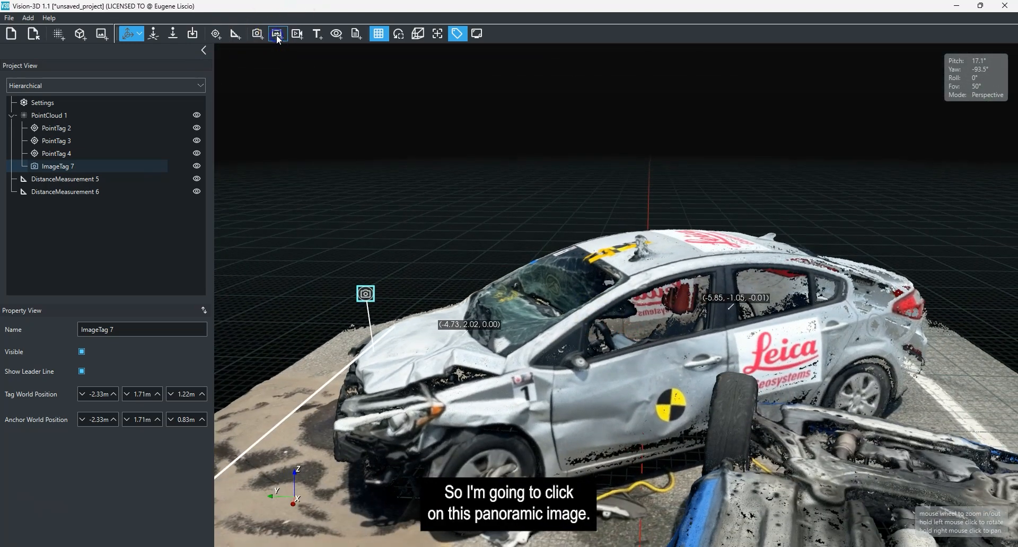
{"action": "left_click", "coordinate": [679, 300]}
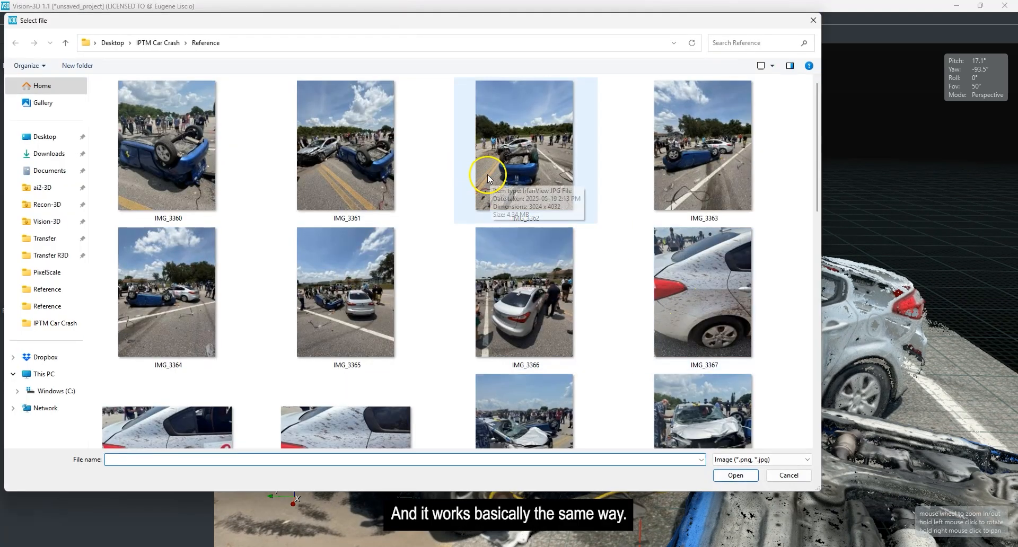
{"action": "scroll", "coordinate": [529, 279], "scroll_direction": "down", "scroll_amount": 10}
{"action": "left_click", "coordinate": [362, 404]}
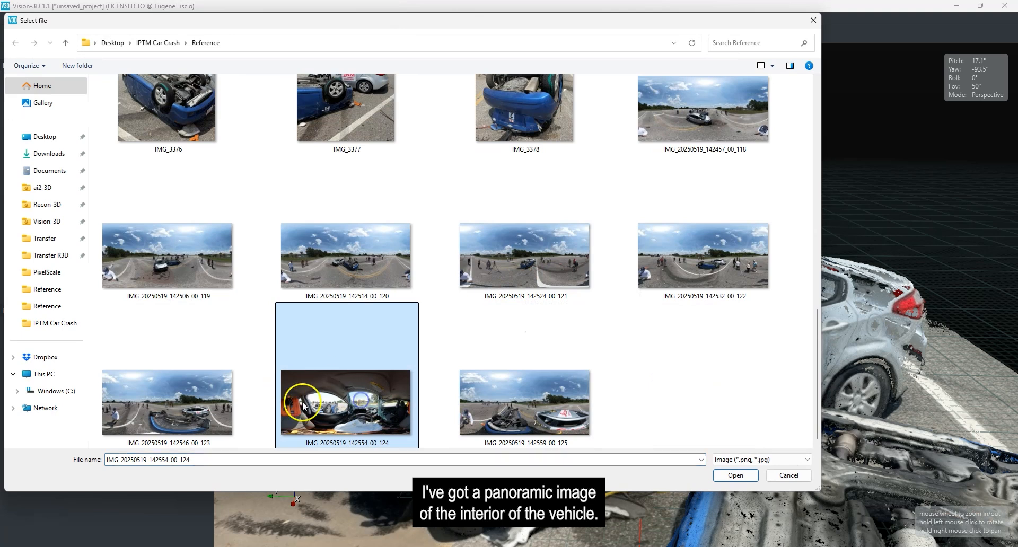
{"action": "double_click", "coordinate": [321, 383]}
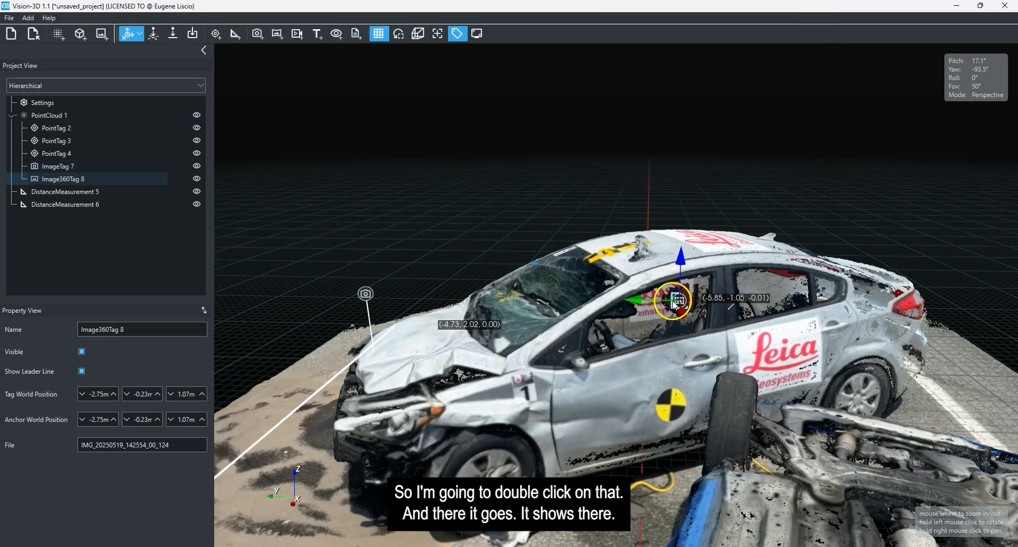
Shift the panorama tag forward along the silver car to Y -0.06 m and turn off its leader line
{"action": "left_click_drag", "start_coordinate": [634, 301], "coordinate": [611, 304]}
{"action": "left_click", "coordinate": [545, 158]}
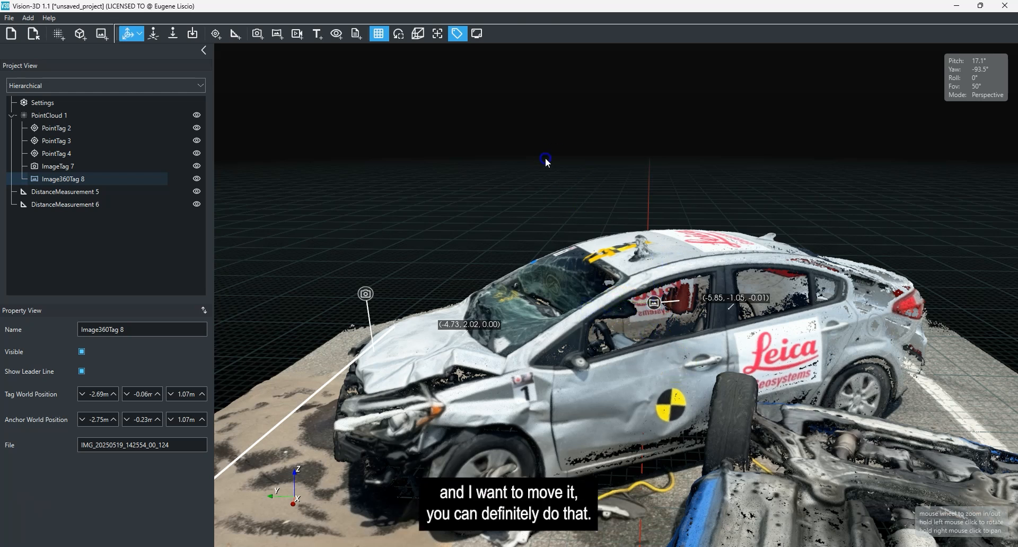
{"action": "left_click", "coordinate": [654, 305]}
{"action": "left_click", "coordinate": [81, 372]}
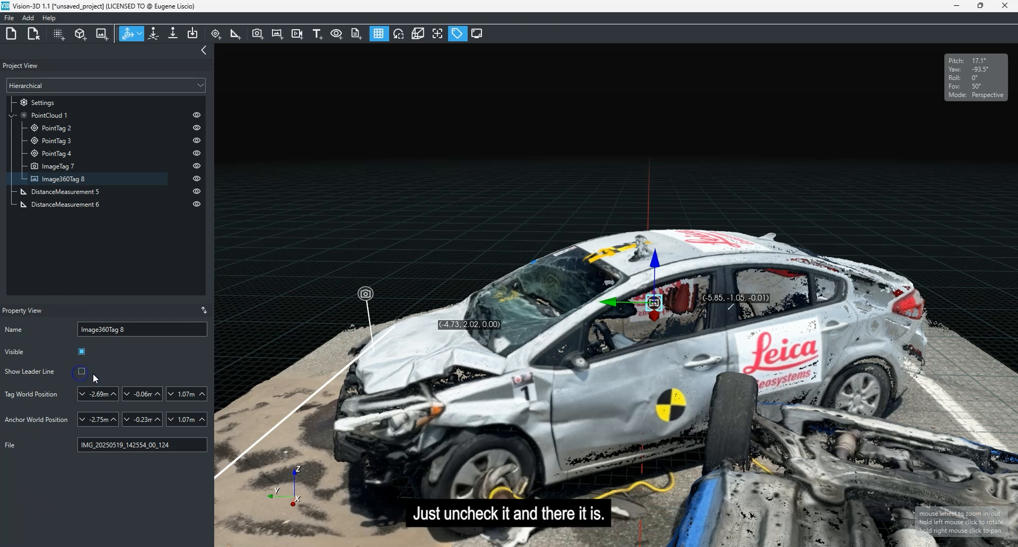
{"action": "left_click", "coordinate": [657, 285]}
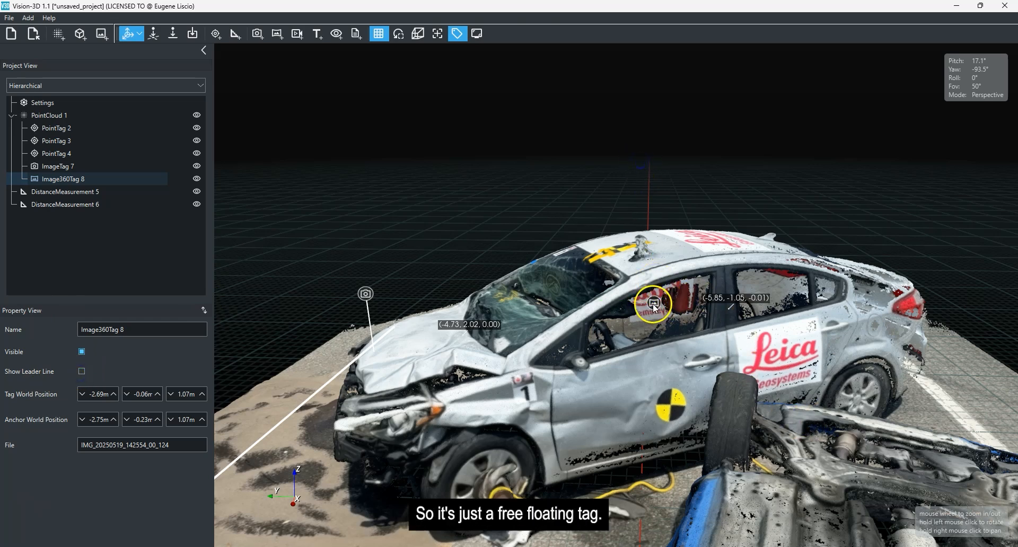
Open the interior panorama from its tag, look around from the driver's position and close the viewer
{"action": "double_click", "coordinate": [654, 305]}
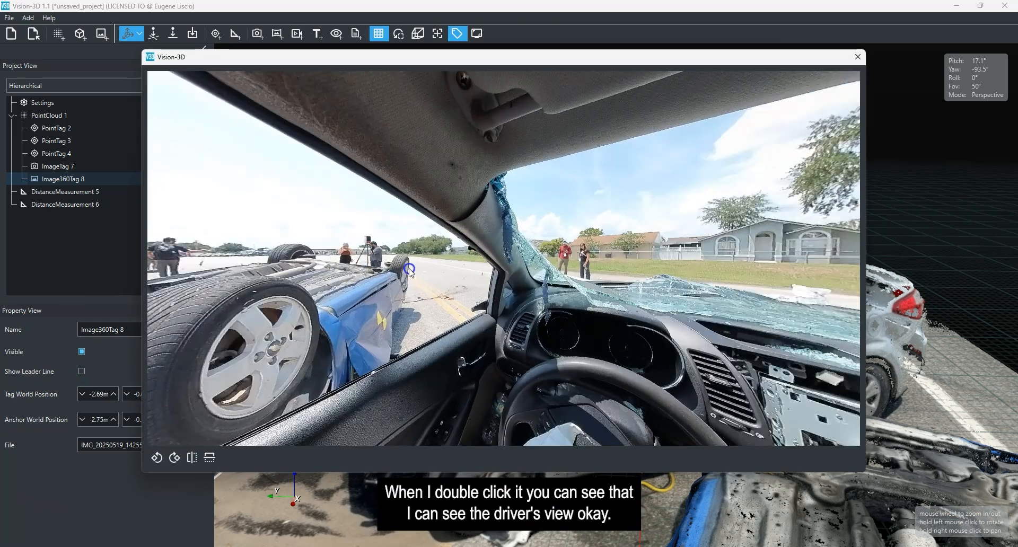
{"action": "left_click_drag", "start_coordinate": [409, 270], "coordinate": [557, 288]}
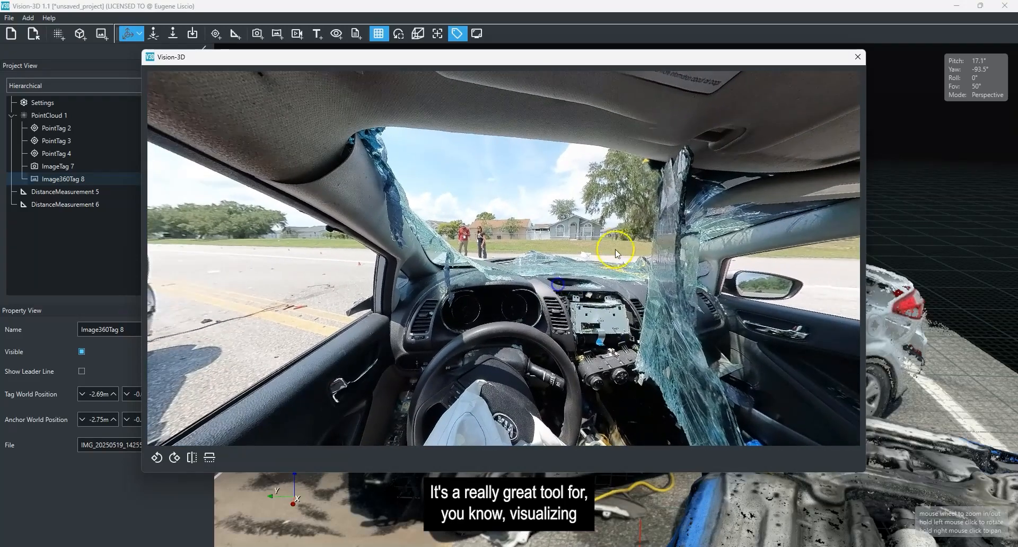
{"action": "left_click", "coordinate": [858, 56]}
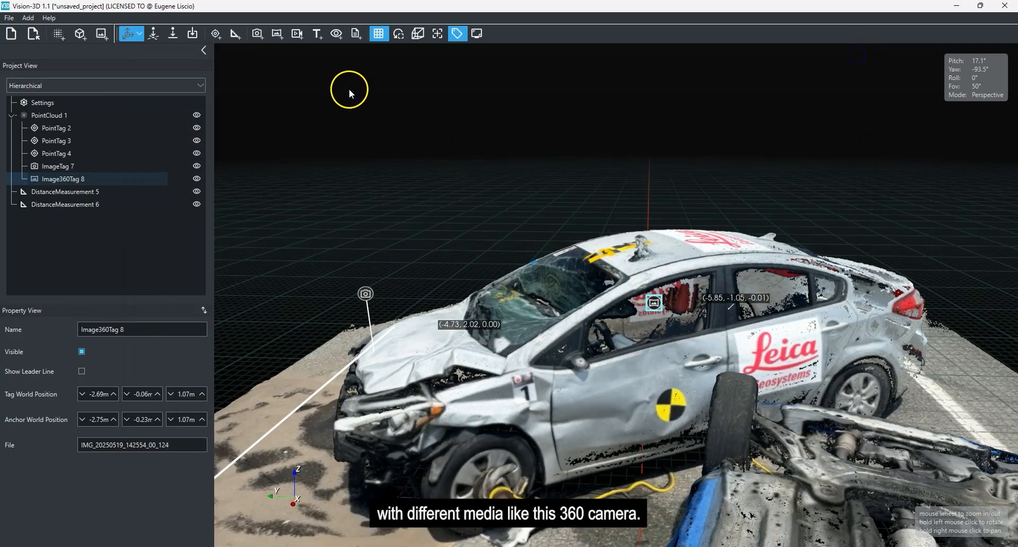
Add a video tag on the pavement beyond the blue car using Crash 1 Animation, and raise it to 1.23 m
{"action": "scroll", "coordinate": [437, 132], "scroll_direction": "down", "scroll_amount": 6}
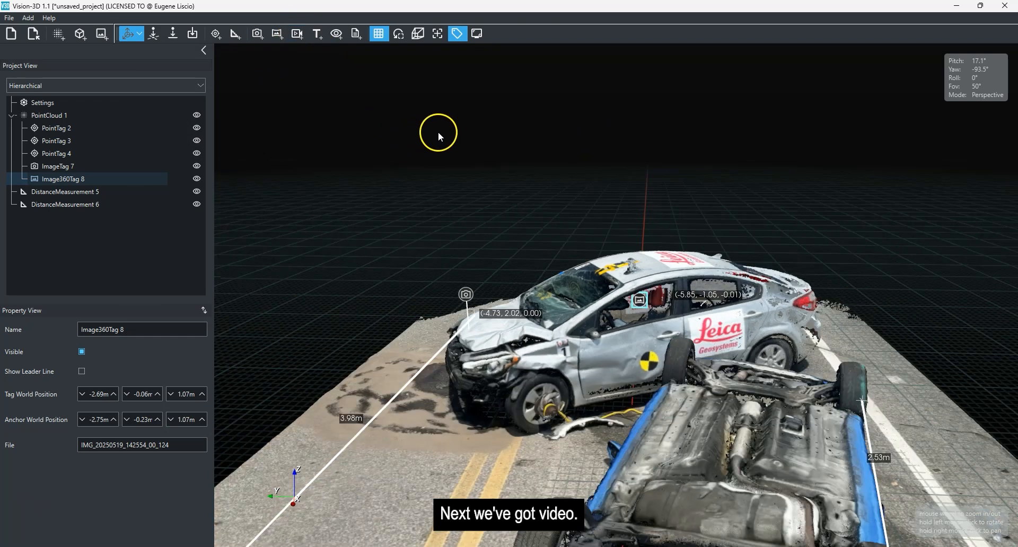
{"action": "left_click_drag", "start_coordinate": [443, 379], "coordinate": [713, 446]}
{"action": "right_click_drag", "start_coordinate": [722, 386], "coordinate": [601, 362]}
{"action": "left_click_drag", "start_coordinate": [568, 326], "coordinate": [532, 278]}
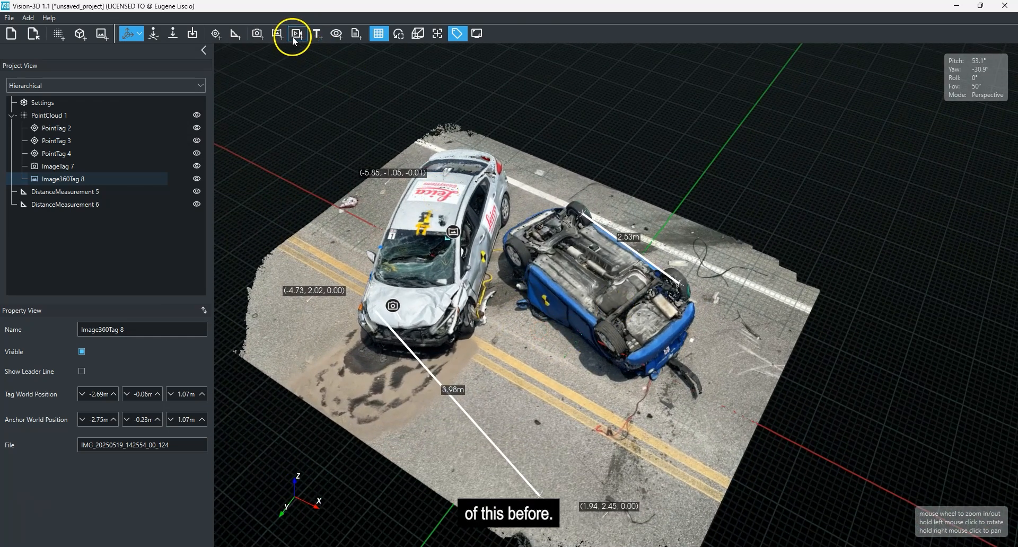
{"action": "left_click", "coordinate": [740, 392]}
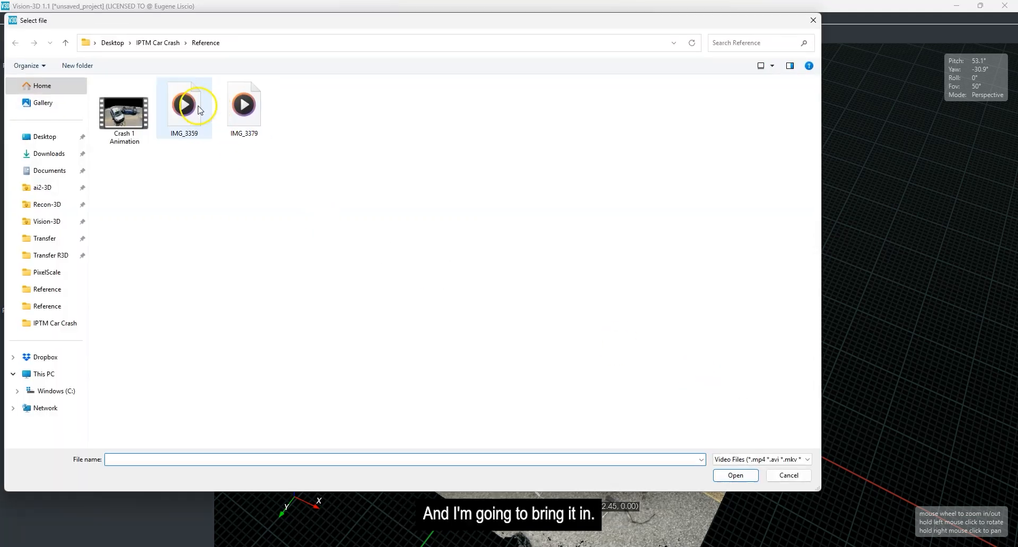
{"action": "double_click", "coordinate": [126, 113]}
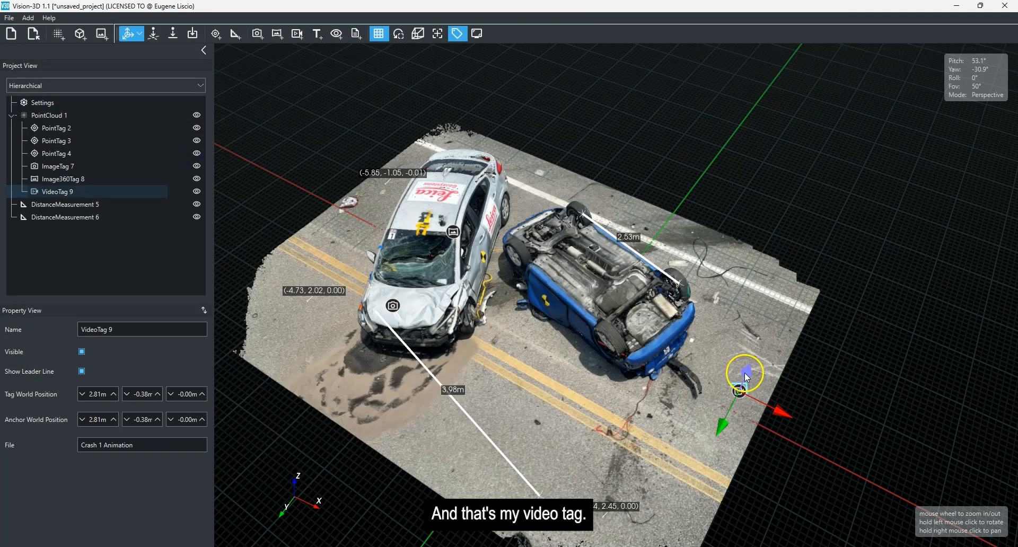
{"action": "left_click_drag", "start_coordinate": [696, 390], "coordinate": [793, 335]}
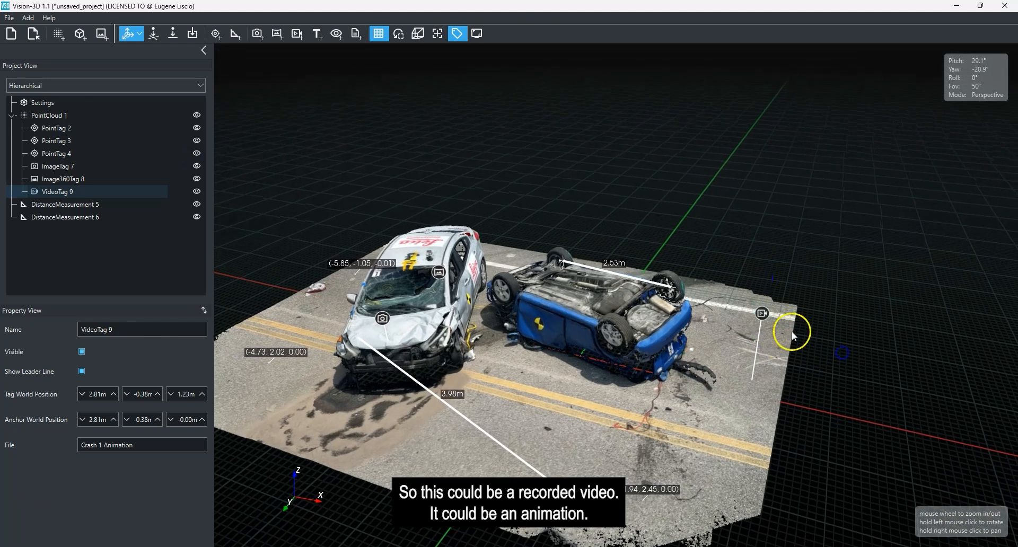
Play the crash animation from the video tag and close the media player
{"action": "double_click", "coordinate": [762, 314]}
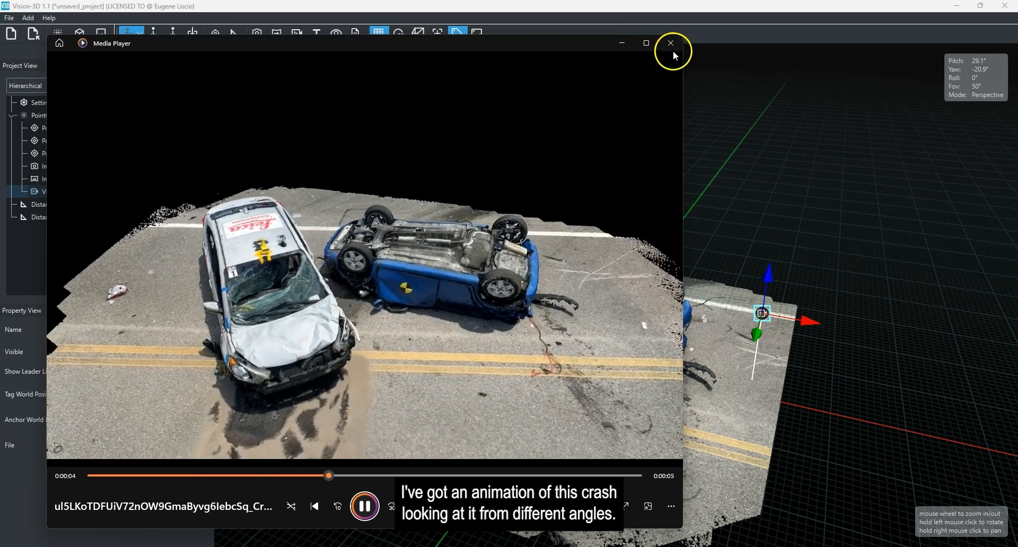
{"action": "left_click", "coordinate": [671, 42]}
Add a text tag reading "IPTM 2025" on the silver car's roof and raise it to a height of 1.96 m
{"action": "right_click_drag", "start_coordinate": [541, 363], "coordinate": [625, 355]}
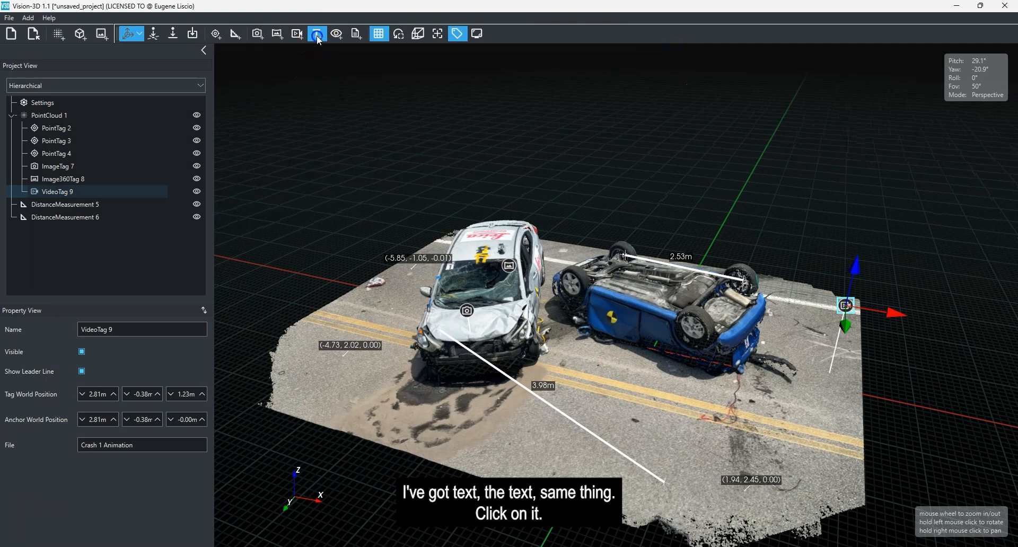
{"action": "left_click", "coordinate": [485, 249]}
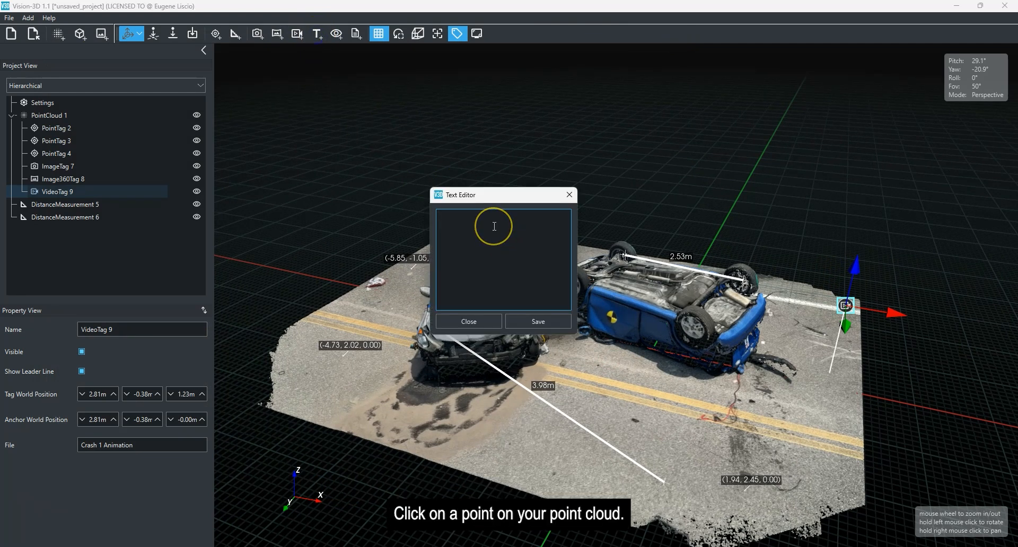
{"action": "left_click", "coordinate": [494, 226]}
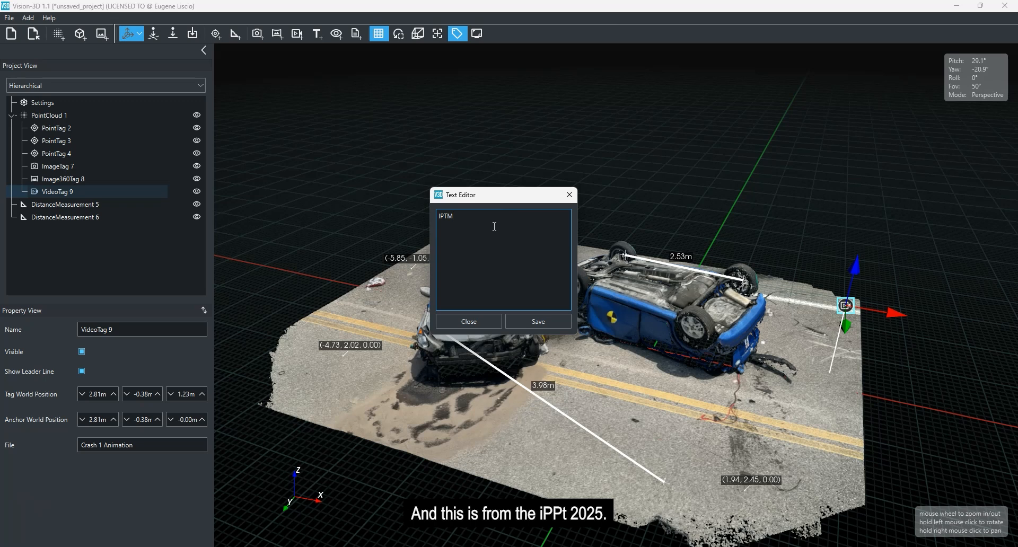
{"action": "type", "text": "IPTM 2025"}
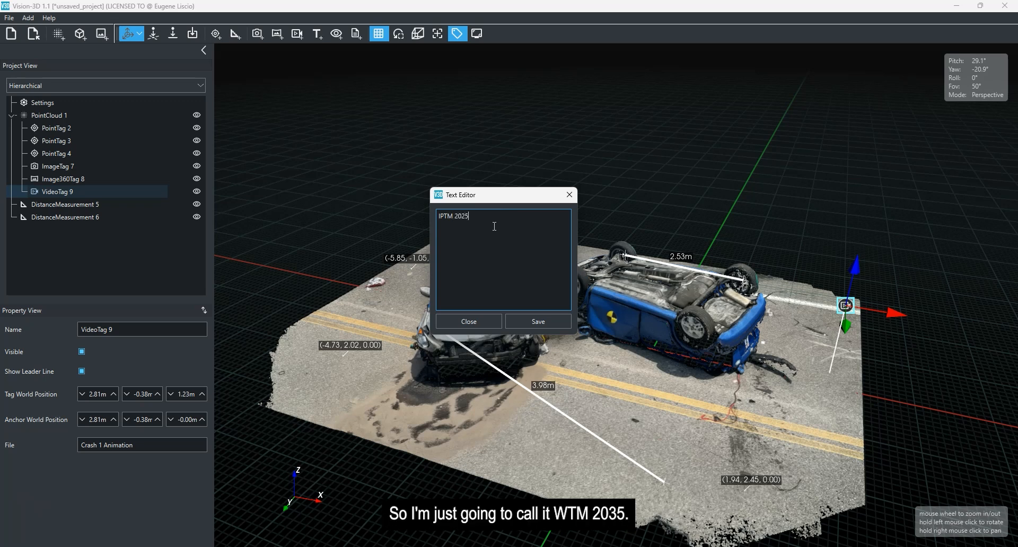
{"action": "left_click", "coordinate": [539, 322]}
{"action": "left_click_drag", "start_coordinate": [478, 207], "coordinate": [475, 176]}
Make the roof's text tag always show its text in the scene
{"action": "left_click", "coordinate": [92, 447]}
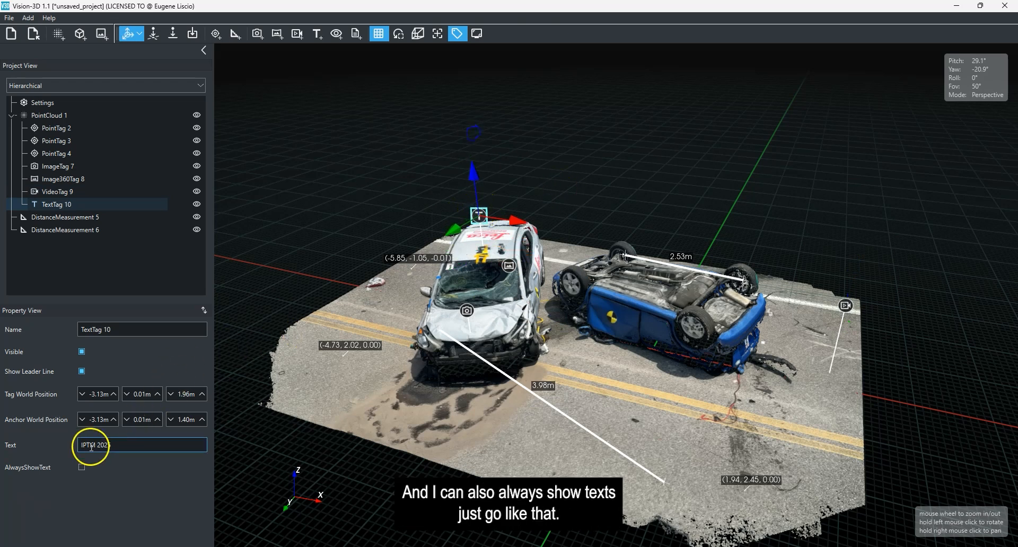
{"action": "left_click", "coordinate": [82, 467]}
{"action": "left_click_drag", "start_coordinate": [607, 272], "coordinate": [587, 284]}
{"action": "left_click_drag", "start_coordinate": [533, 326], "coordinate": [550, 325]}
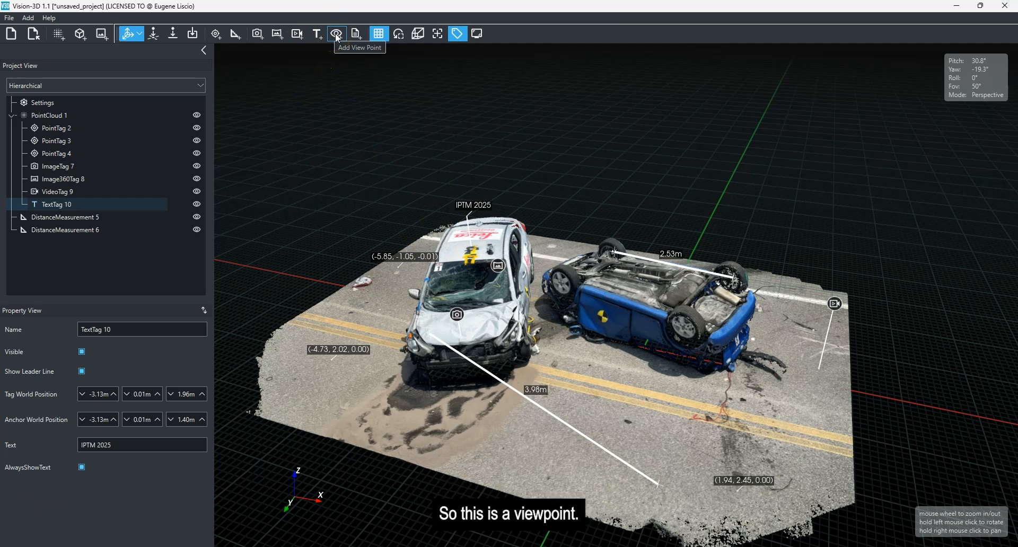
Frame both vehicles closely from an elevated front angle and save the view as a viewpoint
{"action": "scroll", "coordinate": [515, 294], "scroll_direction": "down", "scroll_amount": 2}
{"action": "scroll", "coordinate": [546, 301], "scroll_direction": "up", "scroll_amount": 6}
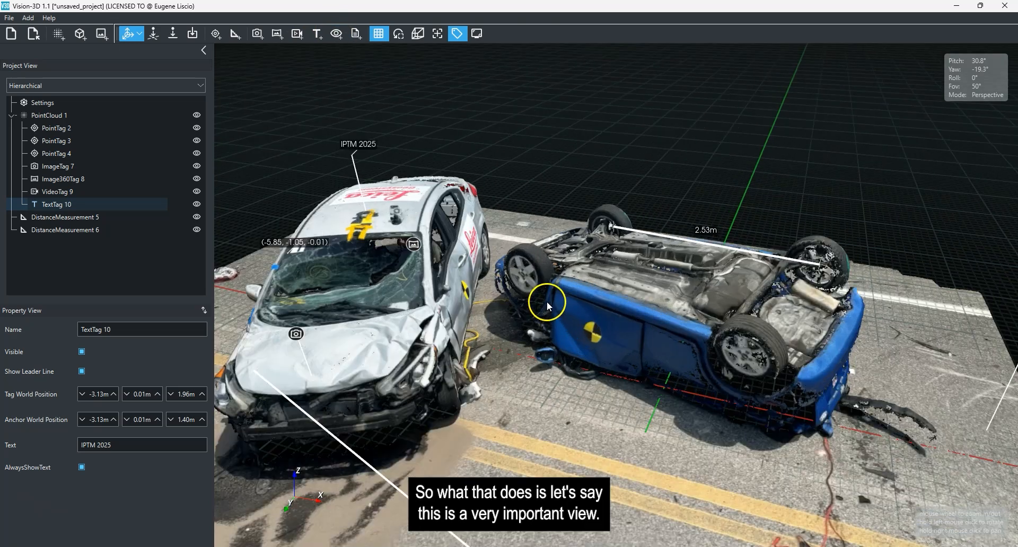
{"action": "left_click_drag", "start_coordinate": [557, 313], "coordinate": [585, 373]}
{"action": "scroll", "coordinate": [584, 369], "scroll_direction": "down", "scroll_amount": 5}
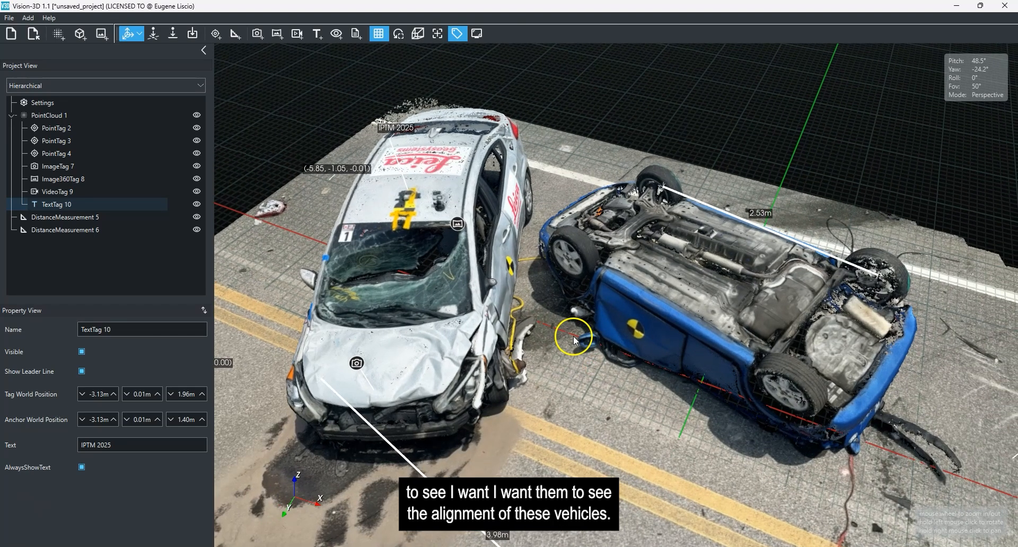
{"action": "left_click", "coordinate": [337, 38]}
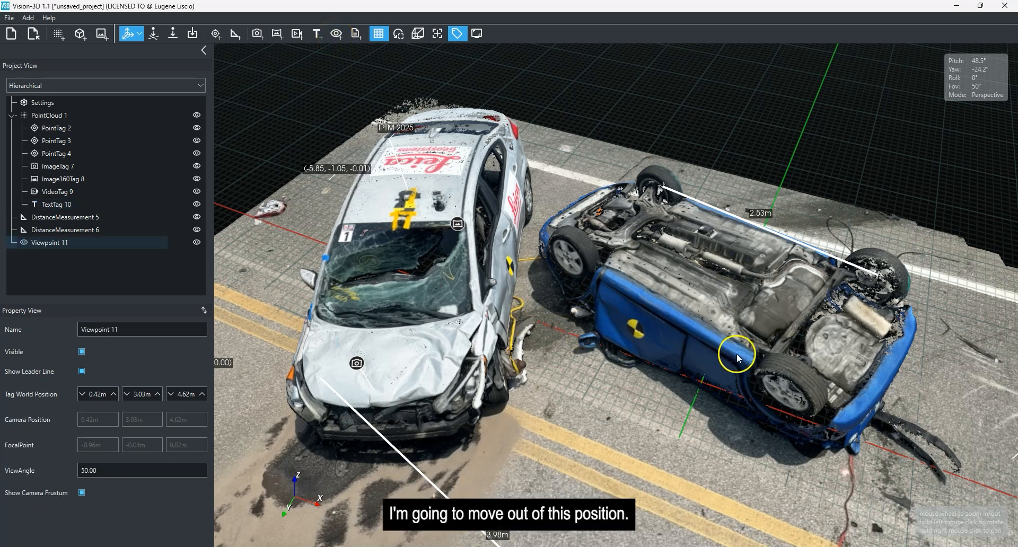
Set the camera frustum size to 500 in the project settings
{"action": "scroll", "coordinate": [762, 356], "scroll_direction": "down", "scroll_amount": 3}
{"action": "scroll", "coordinate": [761, 359], "scroll_direction": "down", "scroll_amount": 2}
{"action": "left_click_drag", "start_coordinate": [763, 357], "coordinate": [449, 143]}
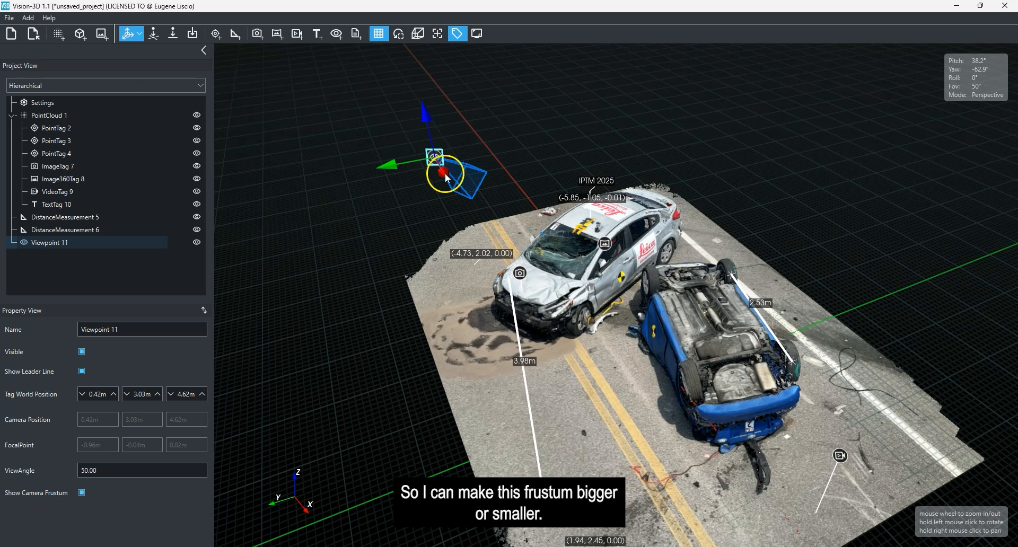
{"action": "left_click", "coordinate": [40, 105]}
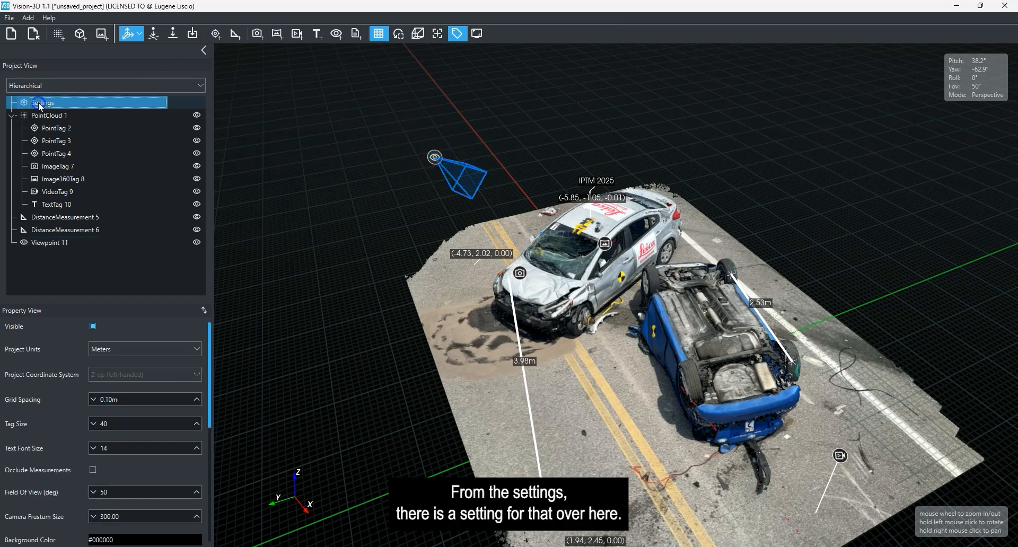
{"action": "left_click", "coordinate": [211, 421]}
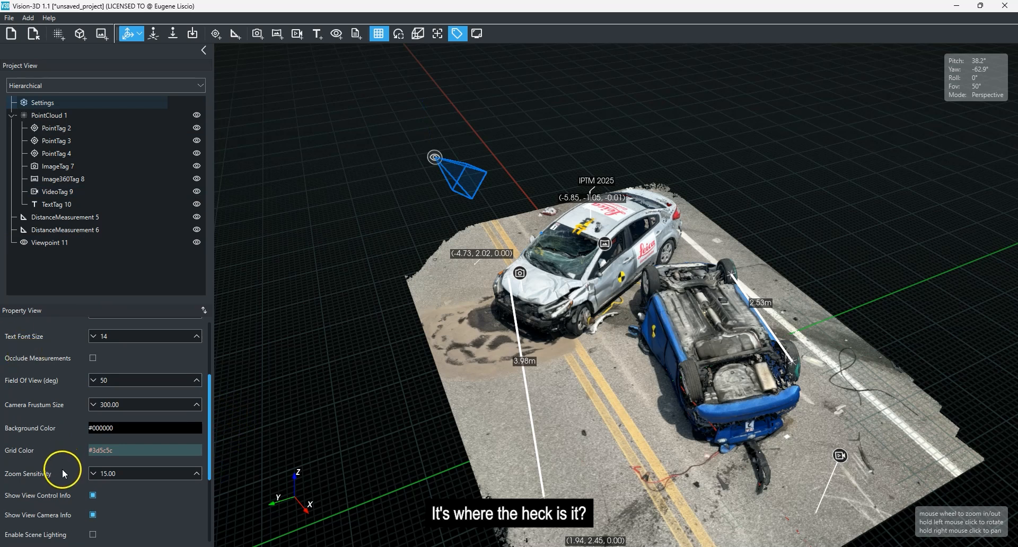
{"action": "left_click_drag", "start_coordinate": [209, 459], "coordinate": [211, 543]}
{"action": "scroll", "coordinate": [90, 415], "scroll_direction": "up", "scroll_amount": 5}
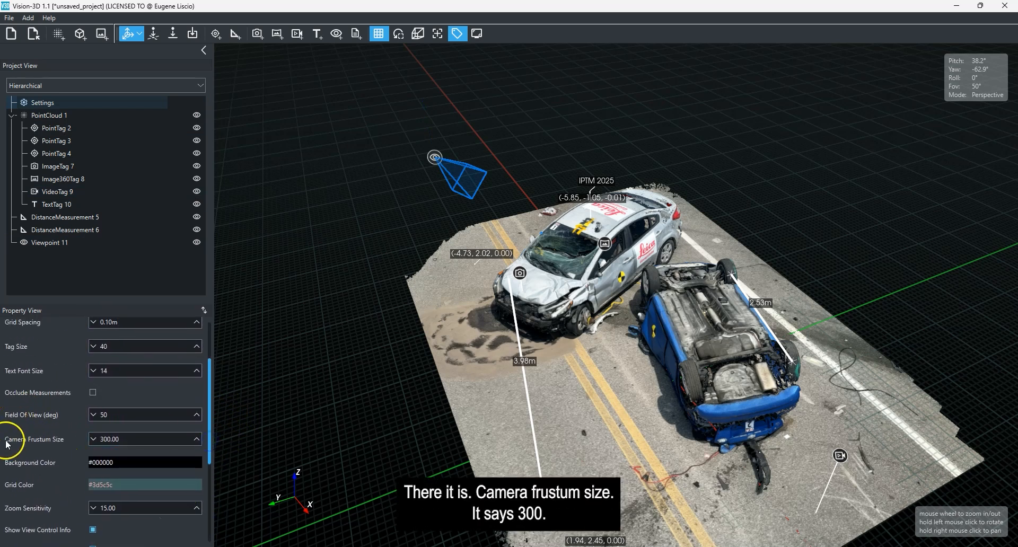
{"action": "left_click_drag", "start_coordinate": [127, 440], "coordinate": [91, 449]}
{"action": "type", "text": "500"}
{"action": "key", "text": "Return"}
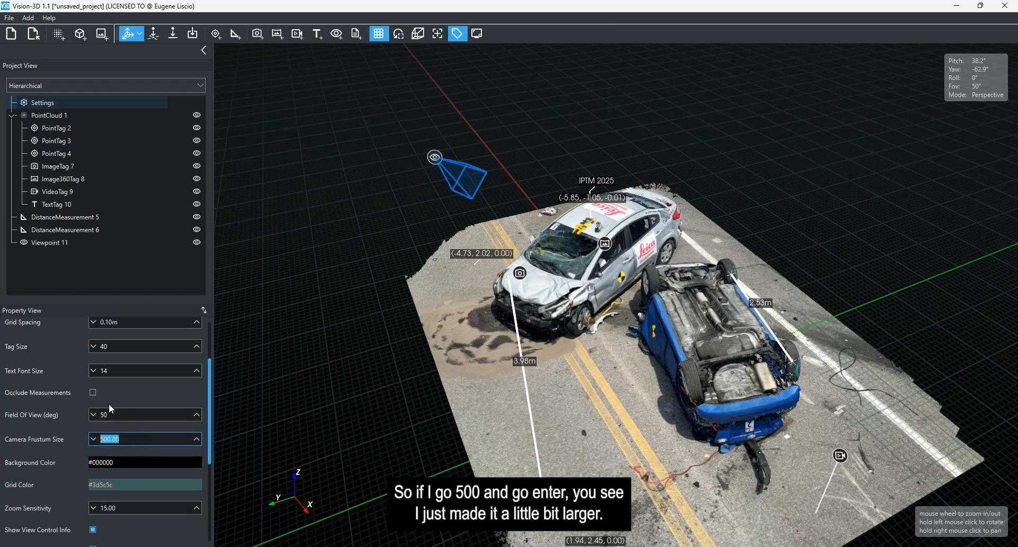
Turn off Show Camera Frustum for the saved viewpoint so that only its tag is displayed
{"action": "mouse_move", "coordinate": [451, 254]}
{"action": "left_mouse_down"}
{"action": "mouse_move", "coordinate": [529, 260]}
{"action": "mouse_move", "coordinate": [439, 262]}
{"action": "left_mouse_up"}
{"action": "left_click", "coordinate": [427, 179]}
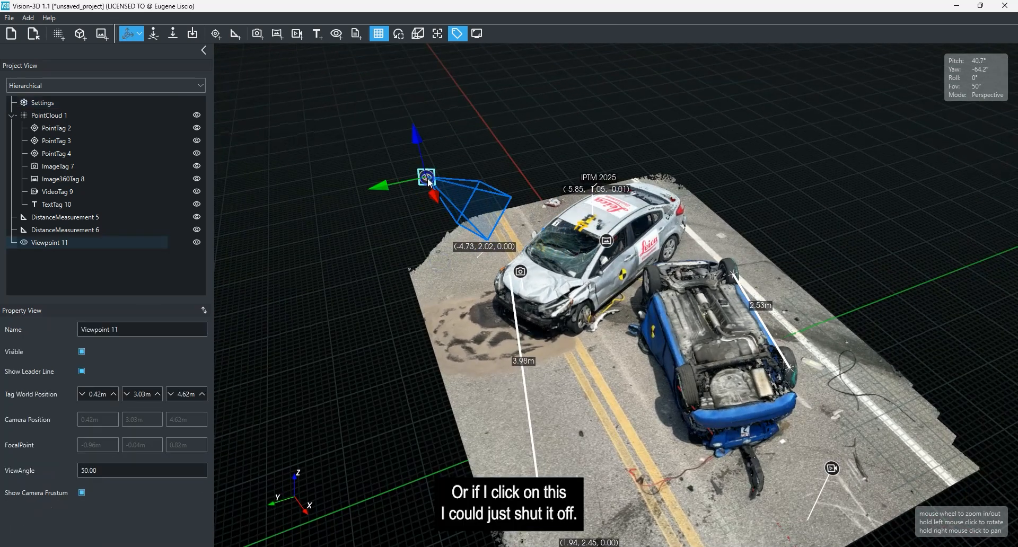
{"action": "left_click", "coordinate": [82, 493]}
{"action": "left_click", "coordinate": [358, 270]}
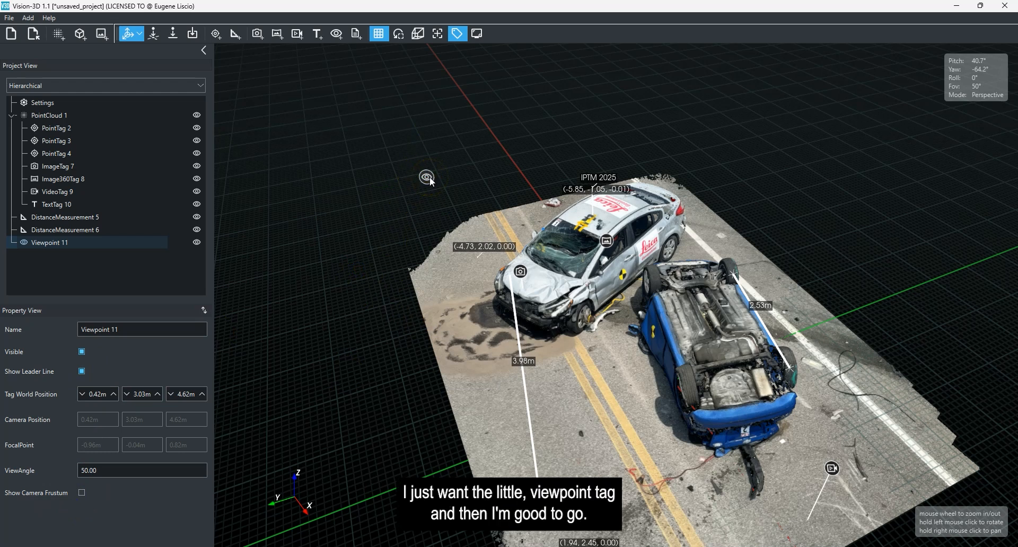
Jump back to the saved view of both vehicles from its viewpoint tag
{"action": "scroll", "coordinate": [476, 282], "scroll_direction": "down", "scroll_amount": 3}
{"action": "scroll", "coordinate": [475, 282], "scroll_direction": "up", "scroll_amount": 3}
{"action": "double_click", "coordinate": [427, 181]}
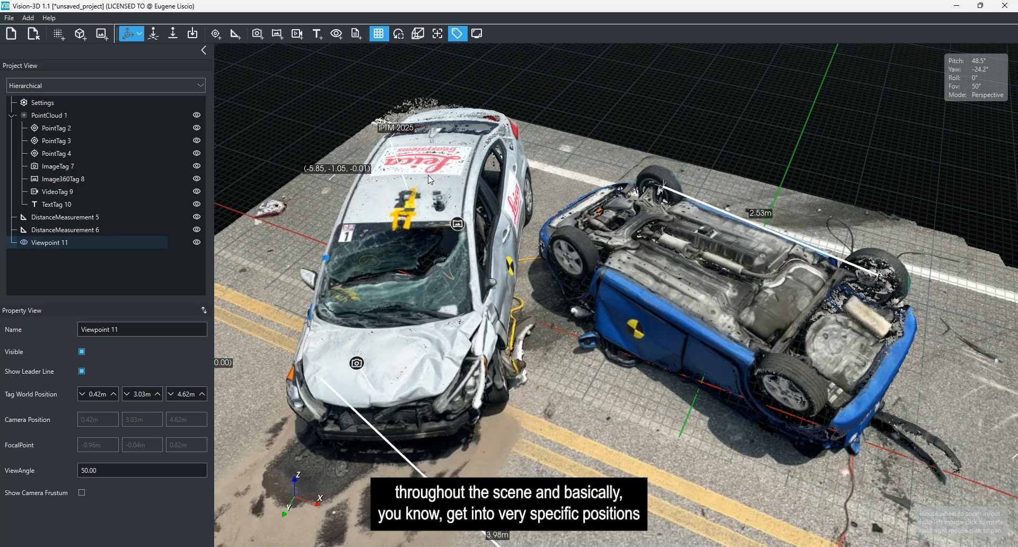
Set the project's Start View to Viewpoint 11 in the project settings
{"action": "left_click_drag", "start_coordinate": [673, 323], "coordinate": [604, 331]}
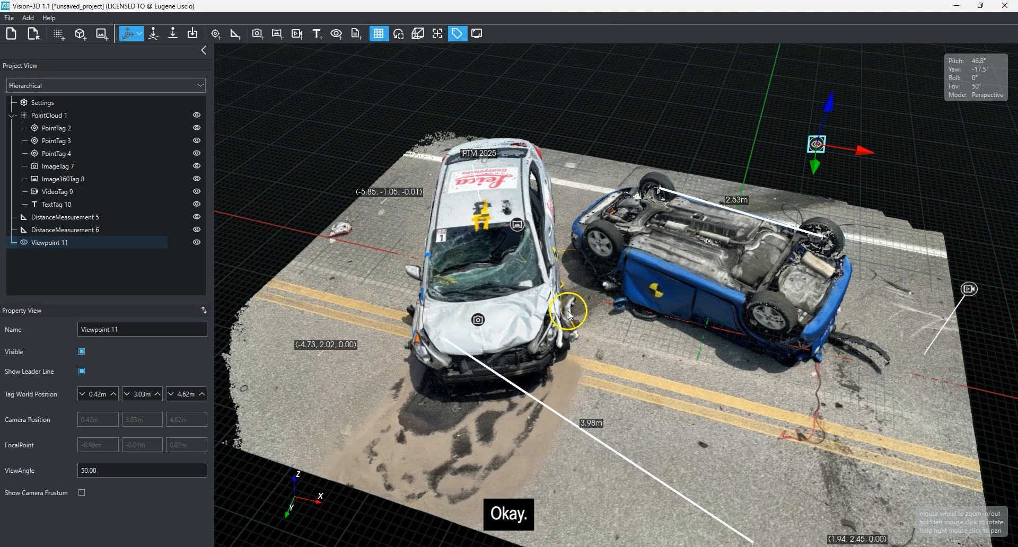
{"action": "left_click_drag", "start_coordinate": [595, 295], "coordinate": [366, 202]}
{"action": "left_click", "coordinate": [322, 191]}
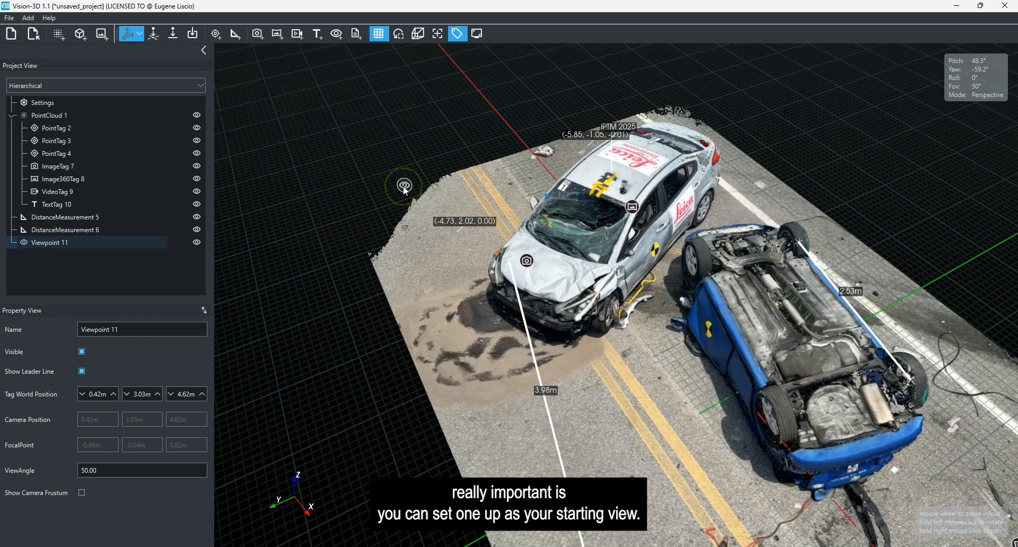
{"action": "left_click", "coordinate": [36, 105]}
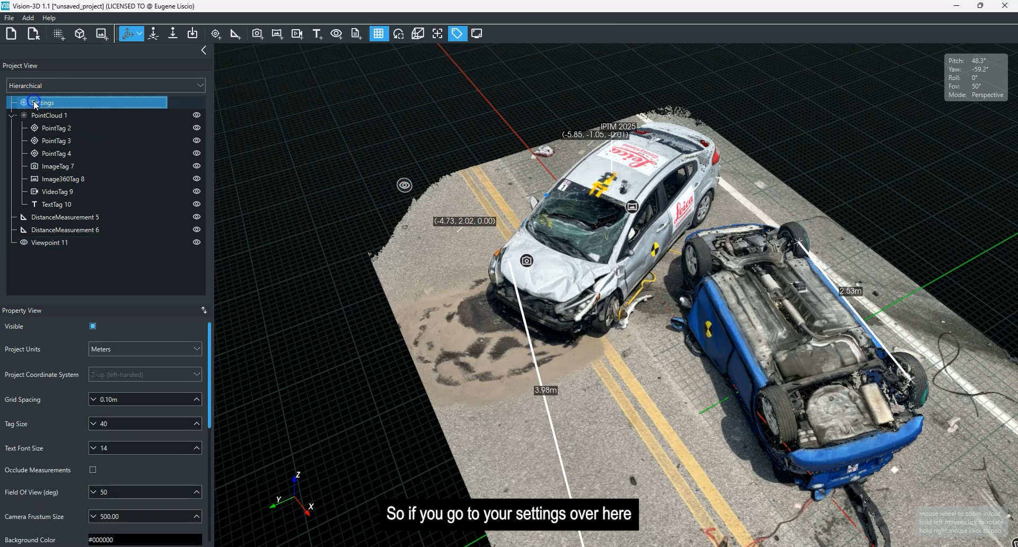
{"action": "left_click_drag", "start_coordinate": [208, 377], "coordinate": [209, 533]}
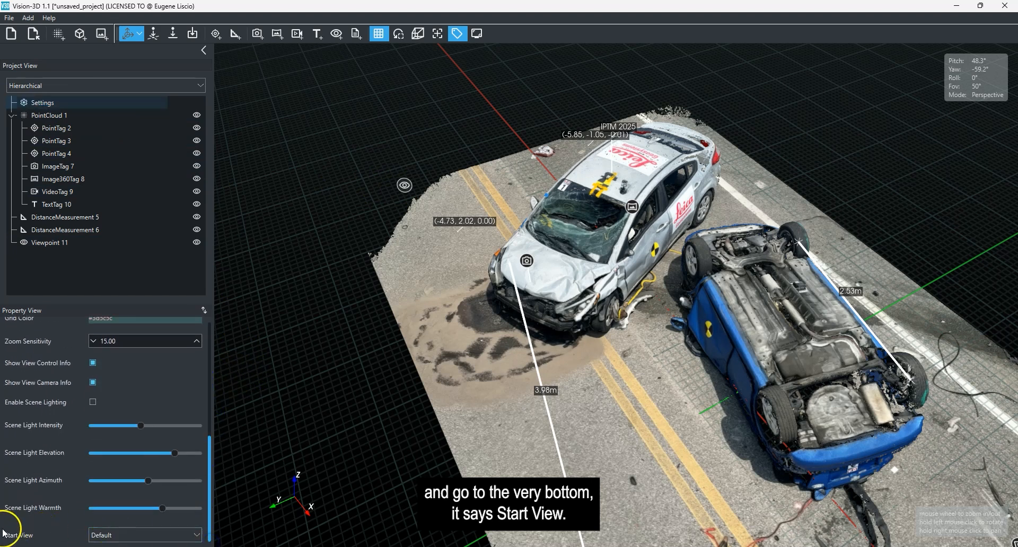
{"action": "left_click", "coordinate": [108, 537]}
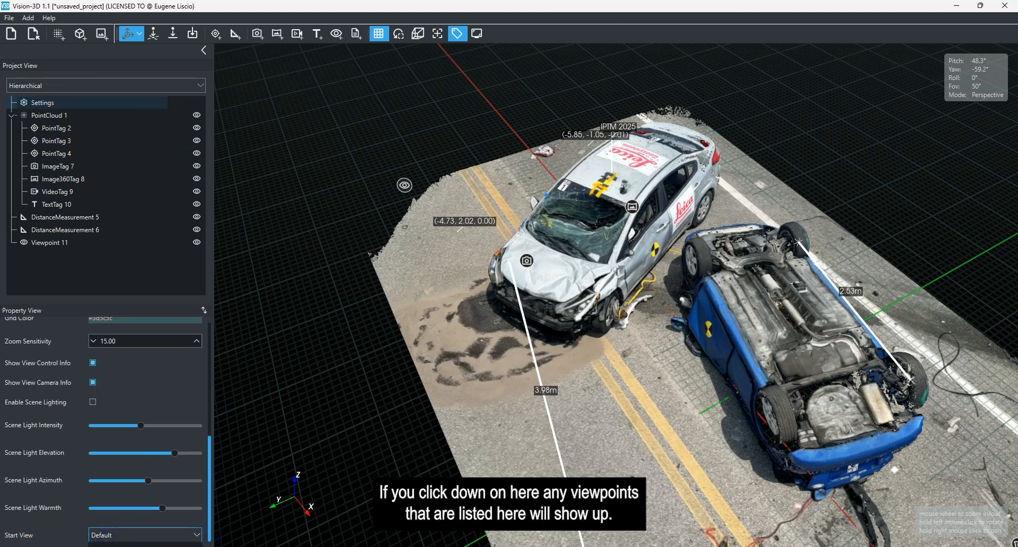
{"action": "left_click", "coordinate": [132, 534]}
{"action": "left_click", "coordinate": [122, 545]}
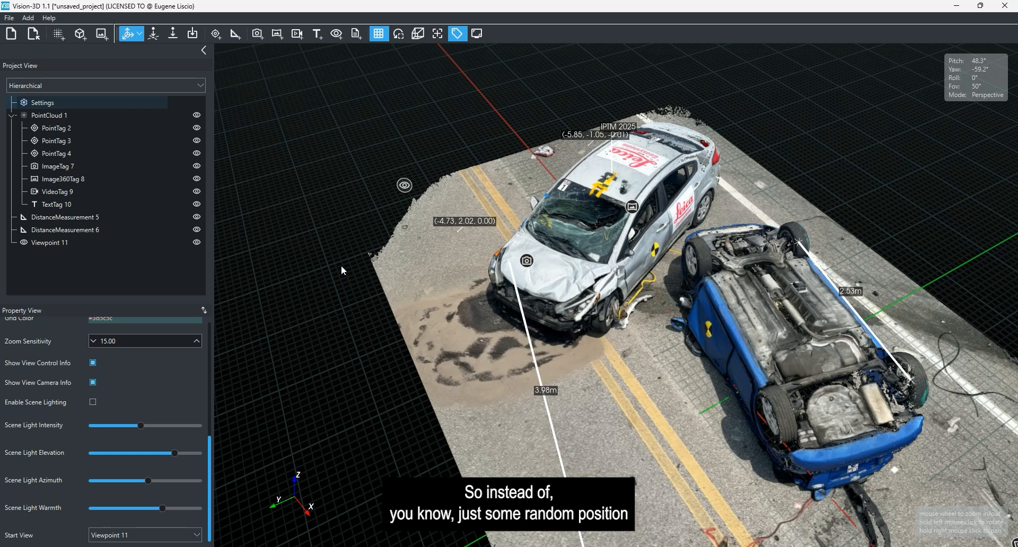
Add a document tag on the overturned blue car with the IPTM Symposium on Traffic Safety Agenda file, and raise it to about 1.47 m
{"action": "left_click_drag", "start_coordinate": [573, 341], "coordinate": [665, 334]}
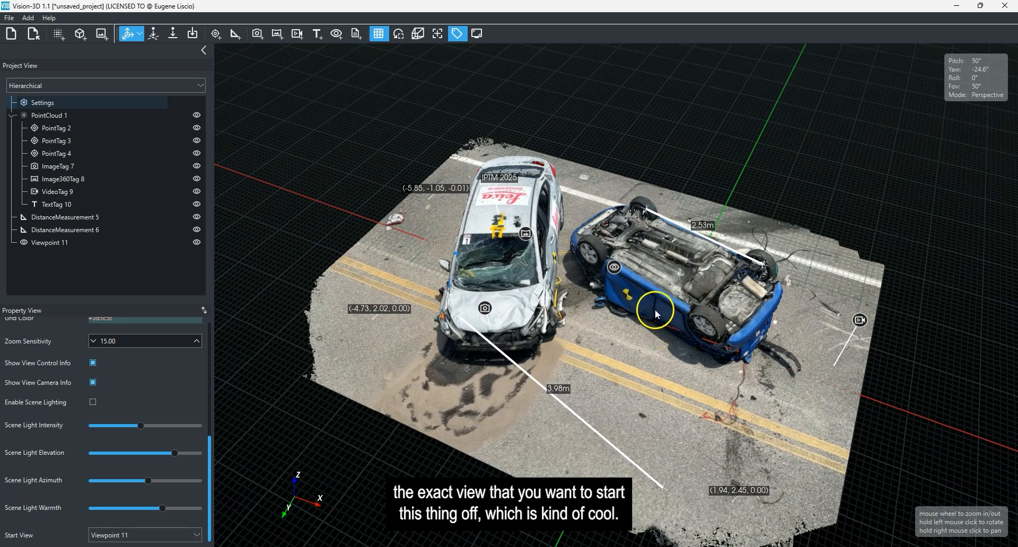
{"action": "right_click_drag", "start_coordinate": [654, 310], "coordinate": [611, 304]}
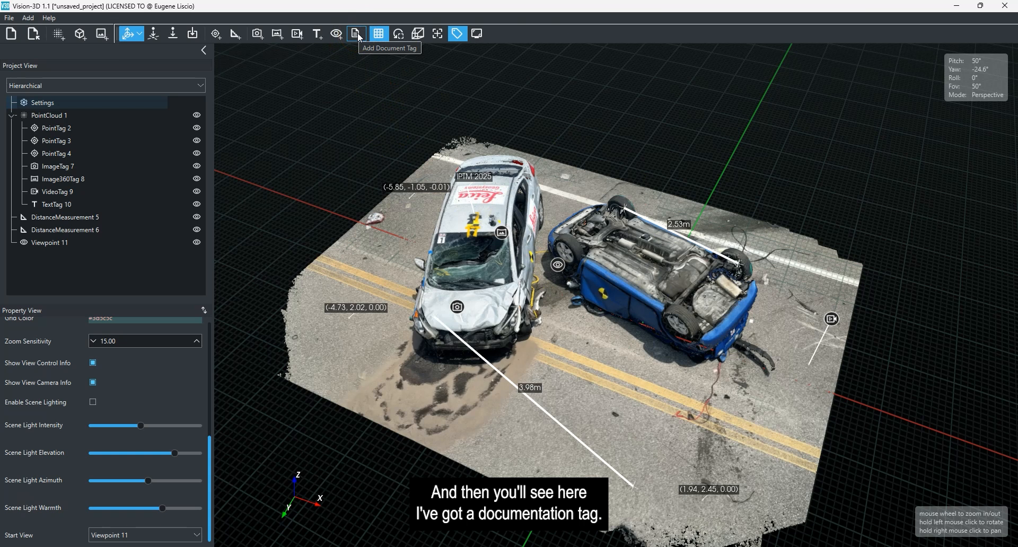
{"action": "left_click", "coordinate": [691, 290]}
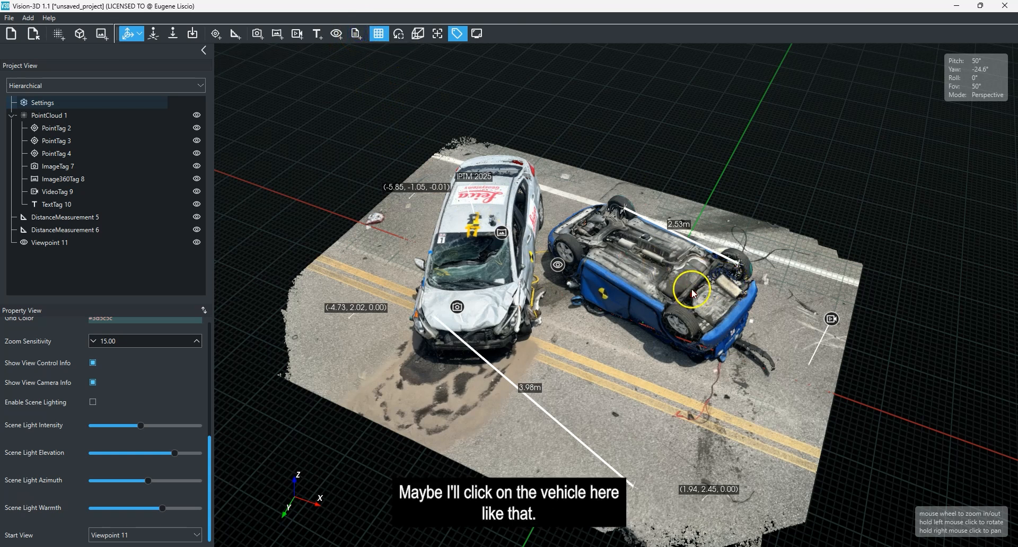
{"action": "left_click", "coordinate": [686, 279]}
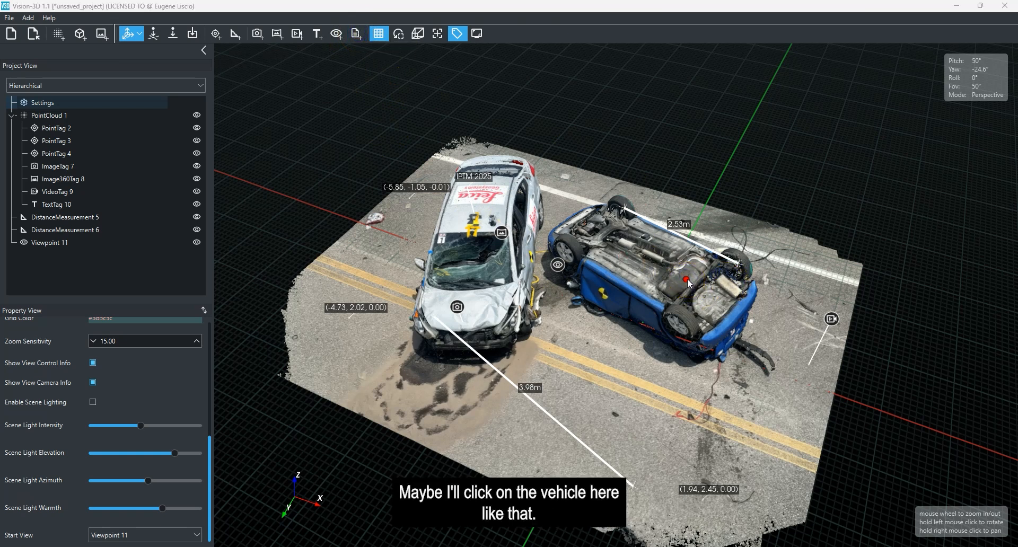
{"action": "scroll", "coordinate": [228, 175], "scroll_direction": "down", "scroll_amount": 5}
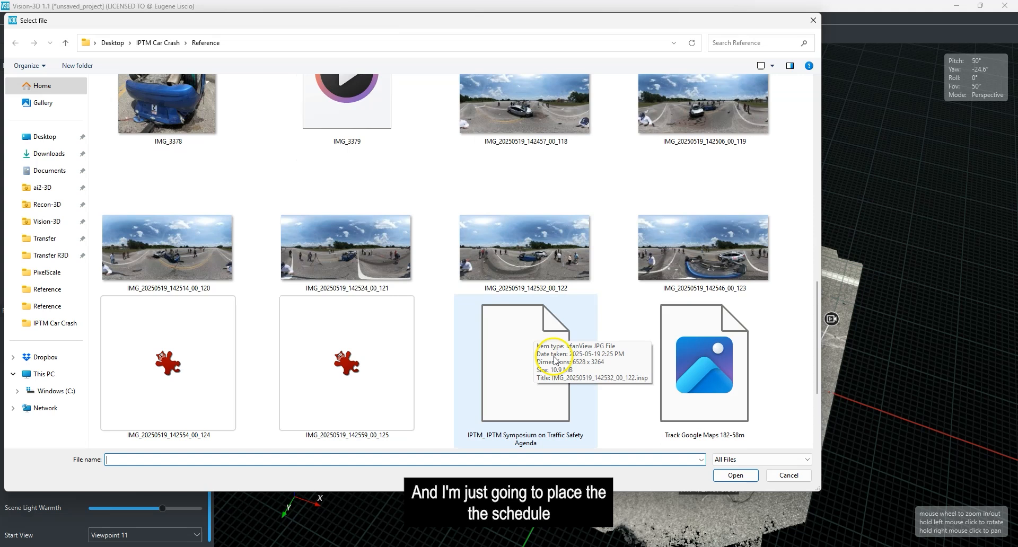
{"action": "double_click", "coordinate": [530, 403]}
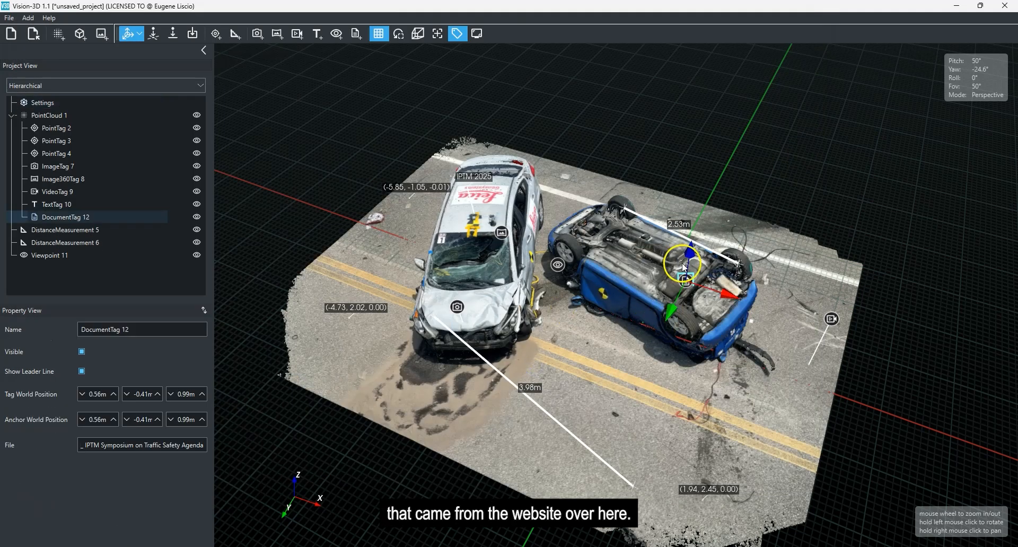
{"action": "left_click_drag", "start_coordinate": [690, 251], "coordinate": [695, 229]}
{"action": "left_click", "coordinate": [794, 203]}
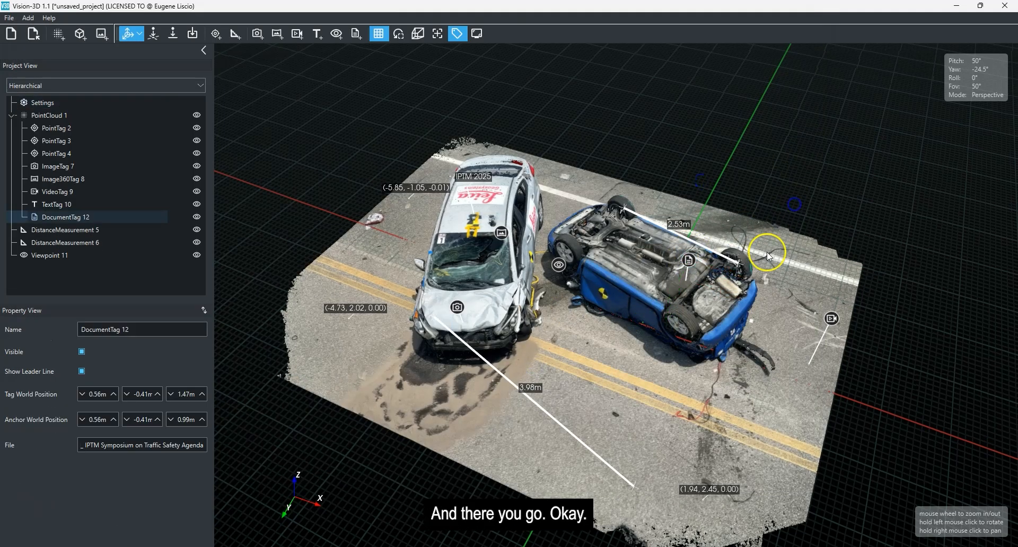
Open the agenda PDF from its document tag, skim the schedule and close the PDF viewer
{"action": "left_click", "coordinate": [691, 265]}
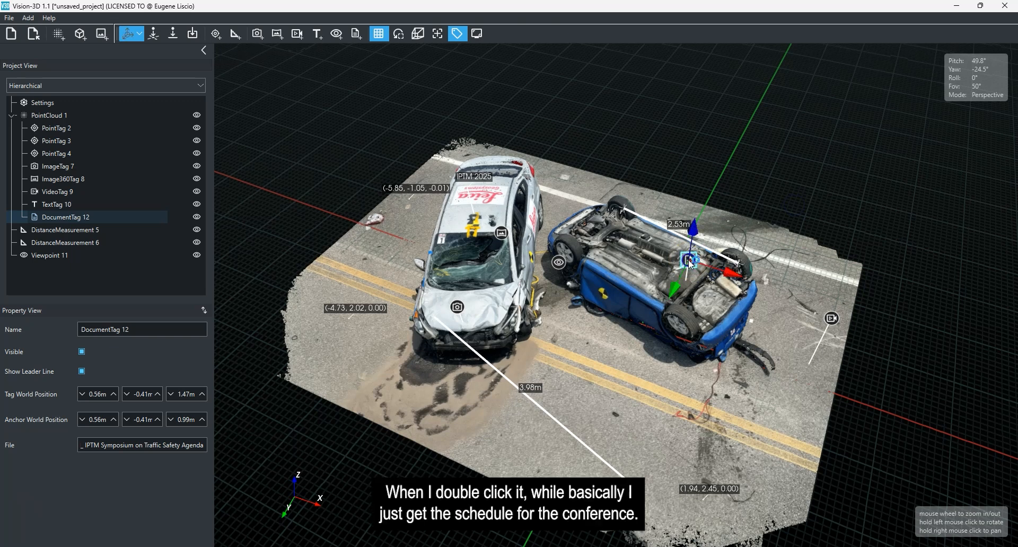
{"action": "double_click", "coordinate": [689, 261]}
{"action": "scroll", "coordinate": [474, 291], "scroll_direction": "down", "scroll_amount": 4}
{"action": "scroll", "coordinate": [476, 284], "scroll_direction": "up", "scroll_amount": 4}
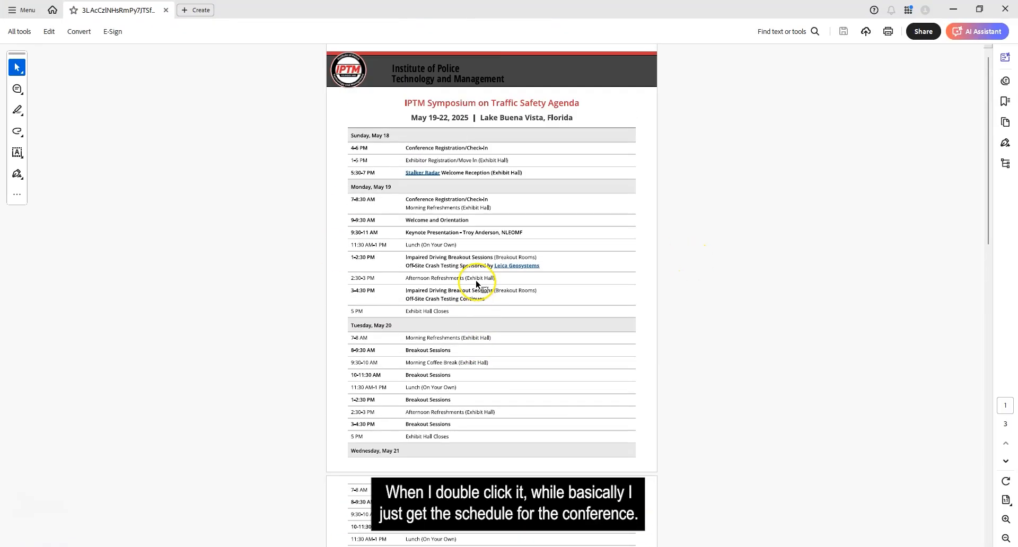
{"action": "left_click", "coordinate": [1004, 9]}
{"action": "mouse_move", "coordinate": [638, 394]}
{"action": "left_mouse_down"}
{"action": "mouse_move", "coordinate": [651, 390]}
{"action": "mouse_move", "coordinate": [632, 384]}
{"action": "left_mouse_up"}
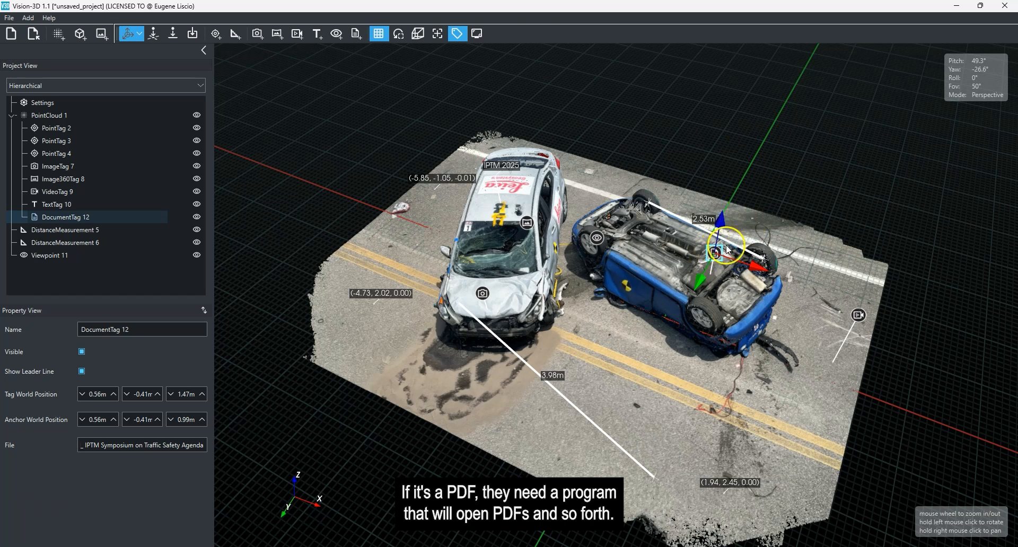
{"action": "right_click_drag", "start_coordinate": [645, 313], "coordinate": [648, 315]}
{"action": "left_click_drag", "start_coordinate": [647, 313], "coordinate": [561, 334]}
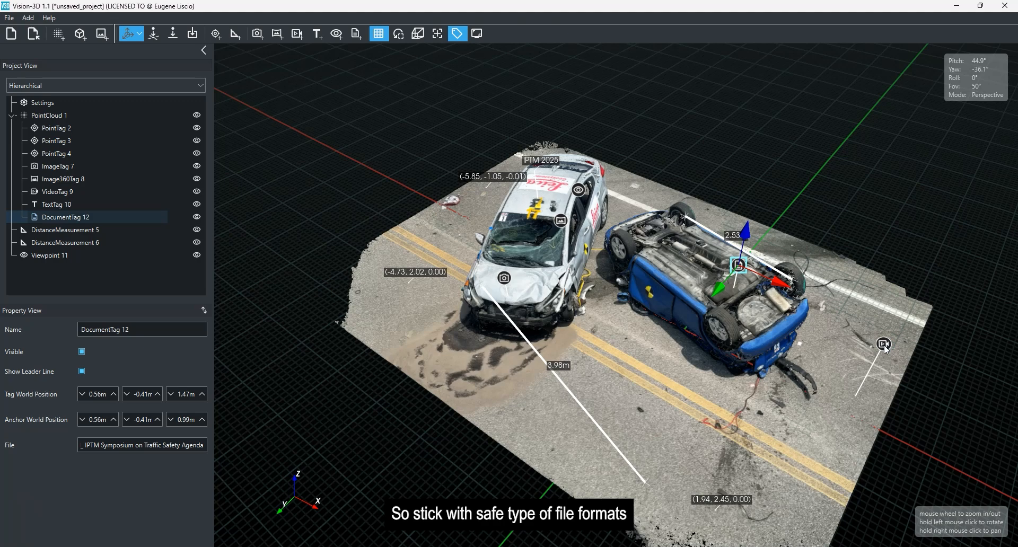
{"action": "left_click_drag", "start_coordinate": [660, 336], "coordinate": [594, 371]}
{"action": "right_click_drag", "start_coordinate": [595, 371], "coordinate": [577, 377]}
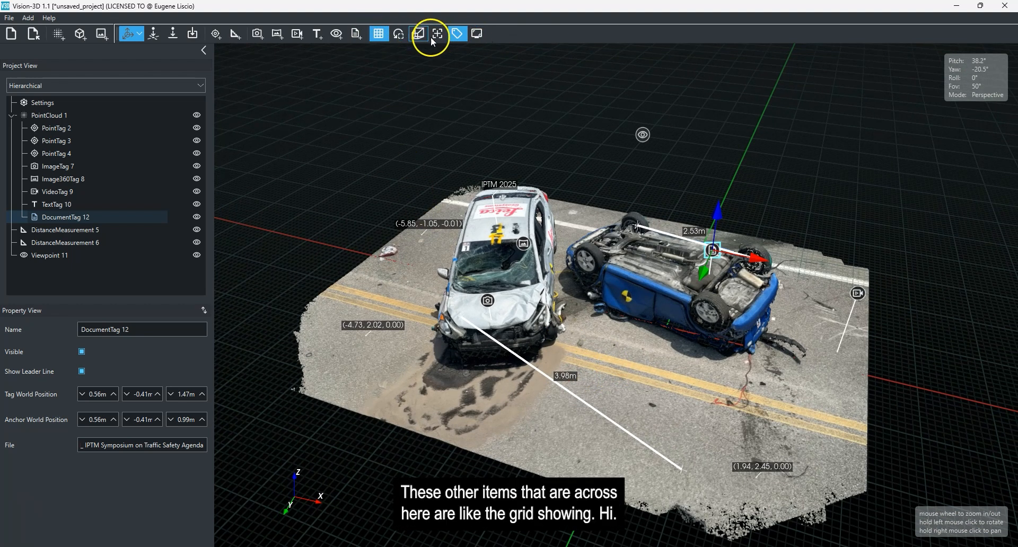
Toggle the grid off and on, and reset the view after moving away from the point cloud
{"action": "left_click", "coordinate": [380, 35]}
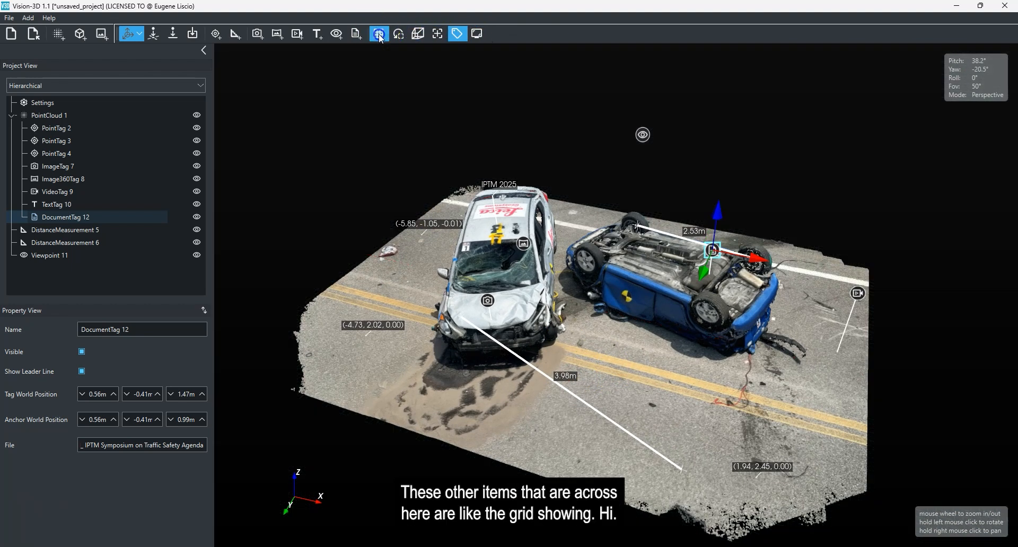
{"action": "left_click", "coordinate": [399, 34]}
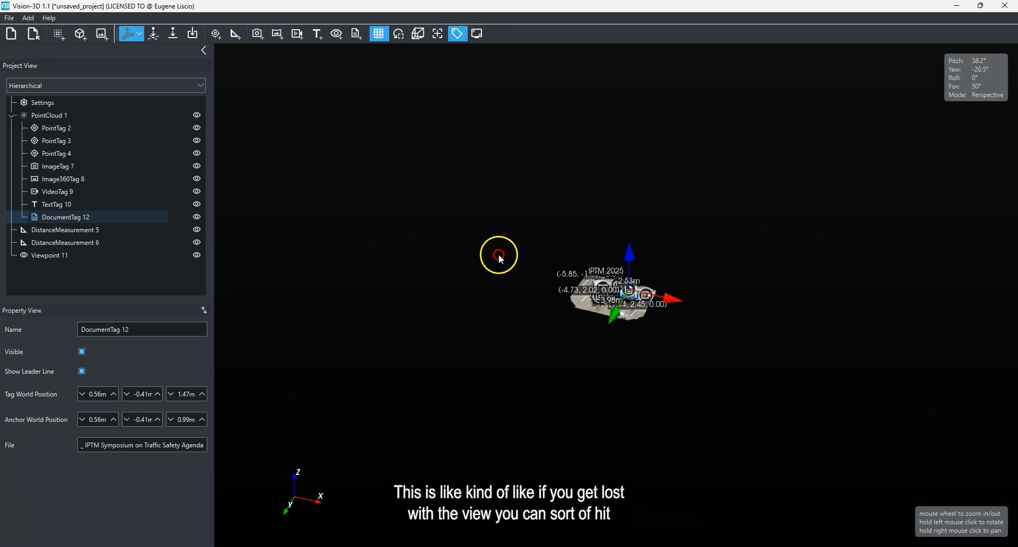
{"action": "right_click_drag", "start_coordinate": [498, 255], "coordinate": [618, 262]}
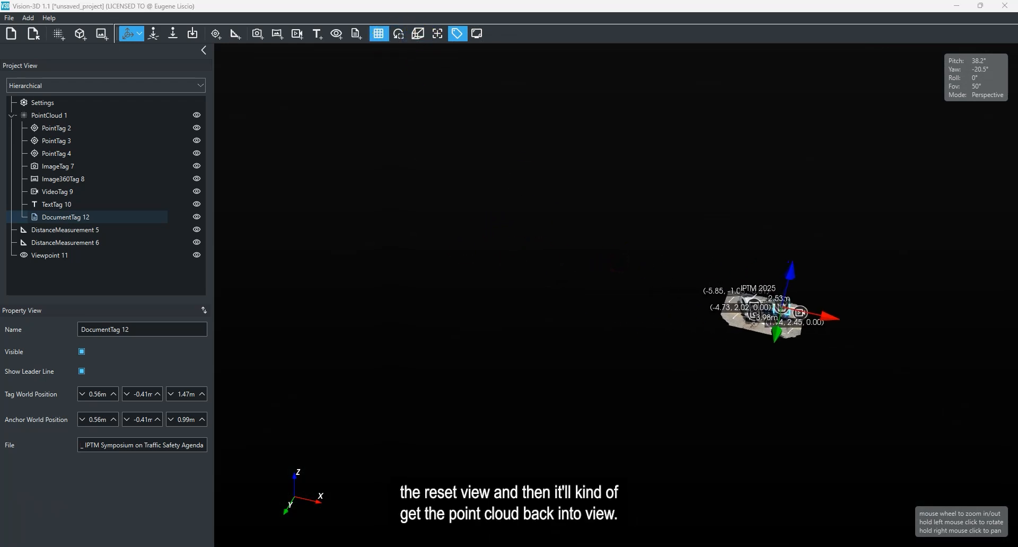
{"action": "left_click", "coordinate": [398, 34]}
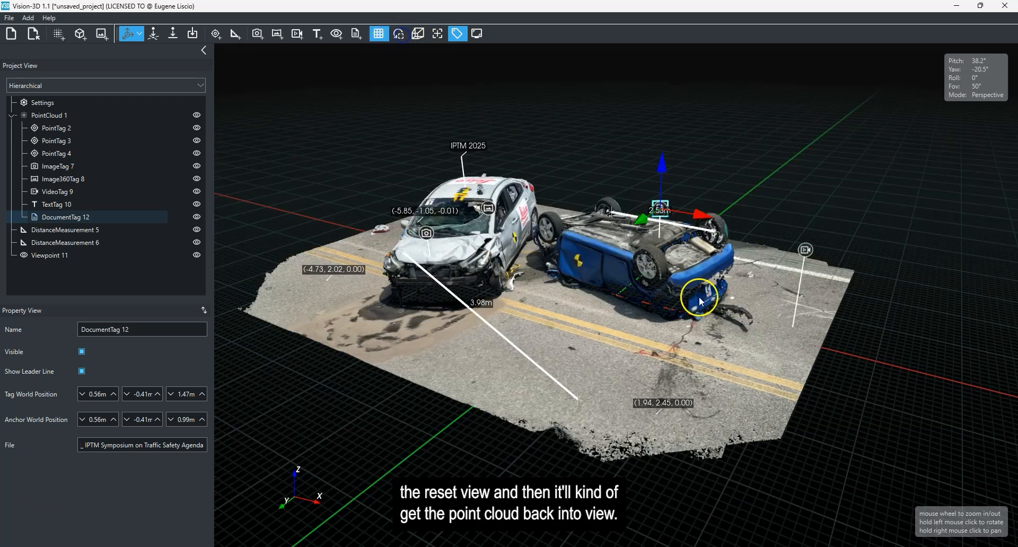
Toggle the camera projection mode and return it to Perspective with both vehicles in frame
{"action": "left_click_drag", "start_coordinate": [582, 289], "coordinate": [577, 325]}
{"action": "right_click_drag", "start_coordinate": [577, 326], "coordinate": [620, 318]}
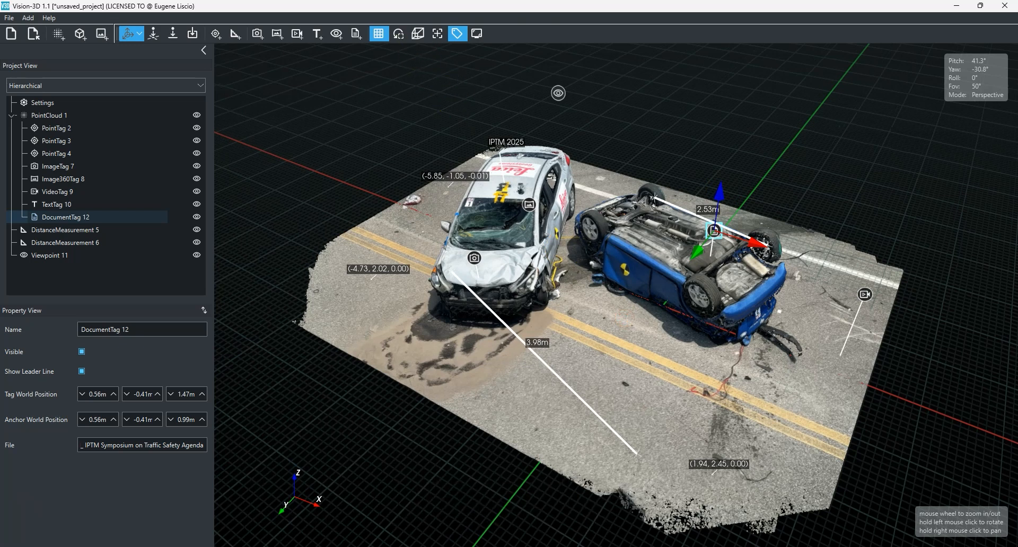
{"action": "left_click", "coordinate": [417, 36]}
{"action": "left_click", "coordinate": [417, 36]}
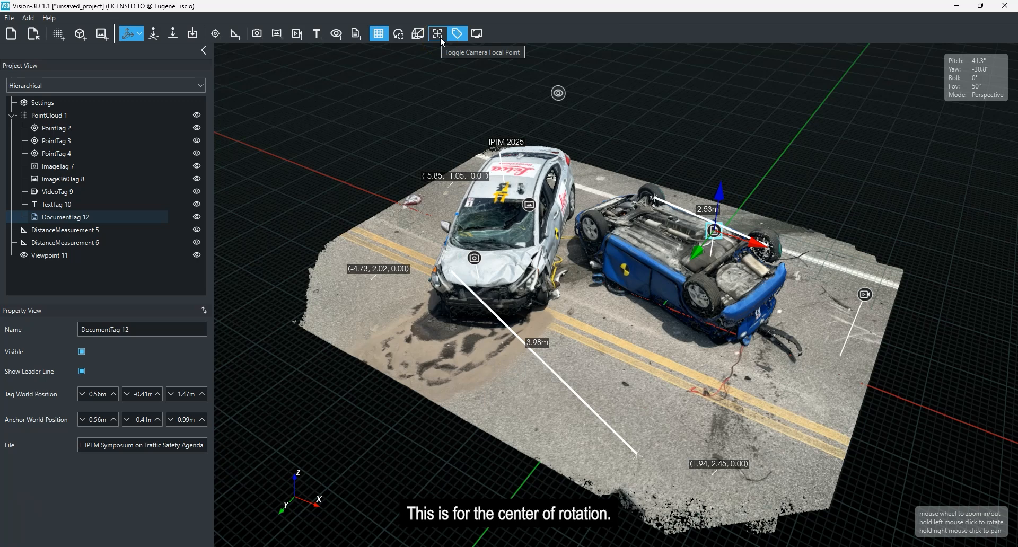
Show the camera focal point, pan and orbit the scene to examine the centre of rotation, and hide the marker again
{"action": "left_click", "coordinate": [441, 39]}
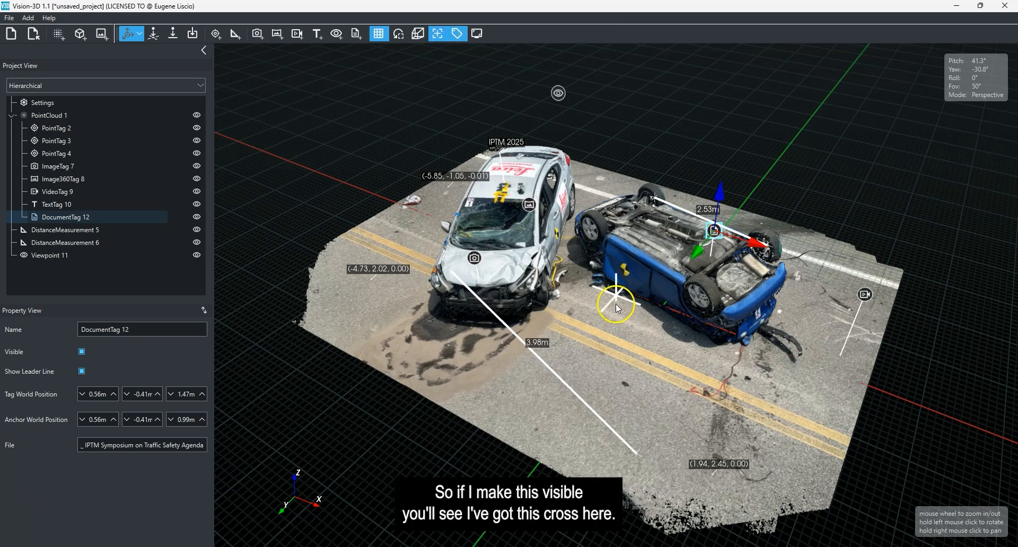
{"action": "right_click_drag", "start_coordinate": [450, 316], "coordinate": [318, 263]}
{"action": "left_click_drag", "start_coordinate": [318, 262], "coordinate": [393, 286]}
{"action": "left_click_drag", "start_coordinate": [450, 175], "coordinate": [395, 315]}
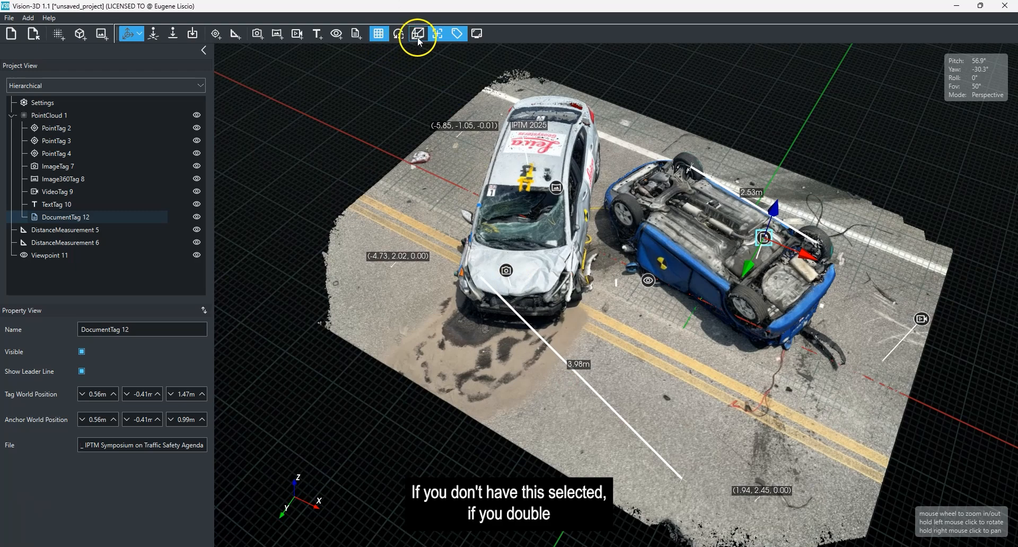
{"action": "left_click", "coordinate": [437, 34]}
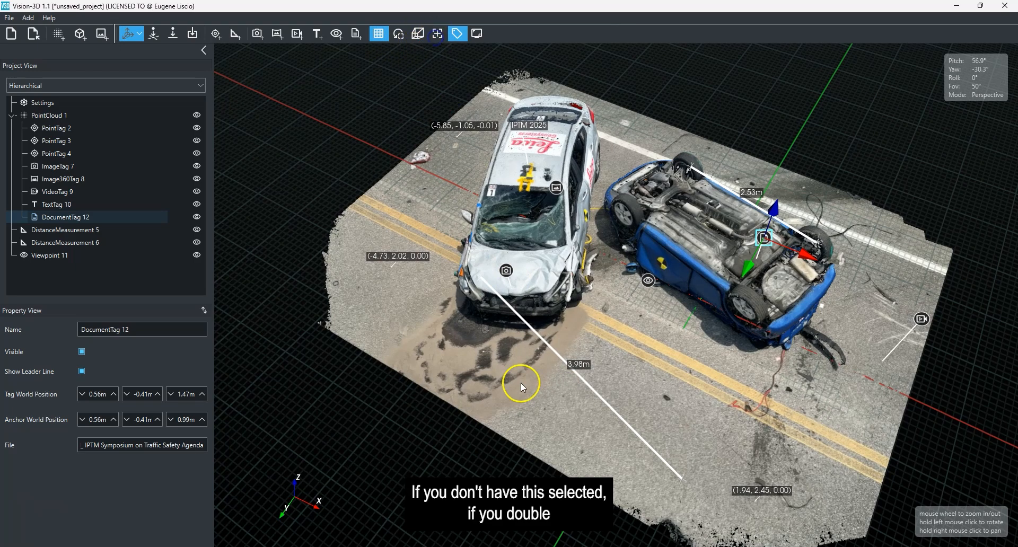
Recentre the camera rotation on different points of the road surface and examine the scene around them
{"action": "double_click", "coordinate": [673, 407]}
{"action": "left_click_drag", "start_coordinate": [606, 381], "coordinate": [367, 372]}
{"action": "double_click", "coordinate": [442, 303]}
{"action": "right_click_drag", "start_coordinate": [366, 369], "coordinate": [420, 354]}
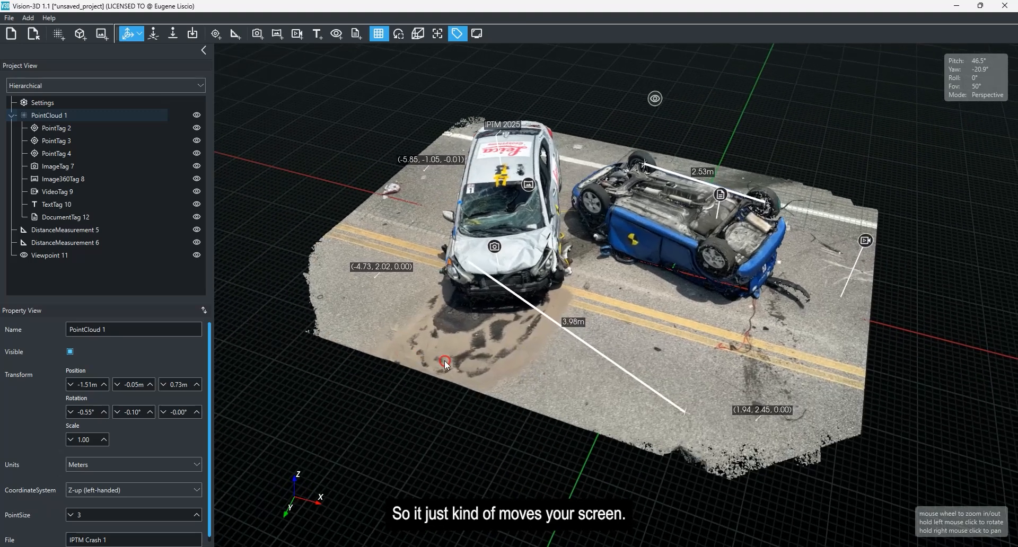
{"action": "right_click_drag", "start_coordinate": [970, 430], "coordinate": [766, 382]}
{"action": "double_click", "coordinate": [645, 331]}
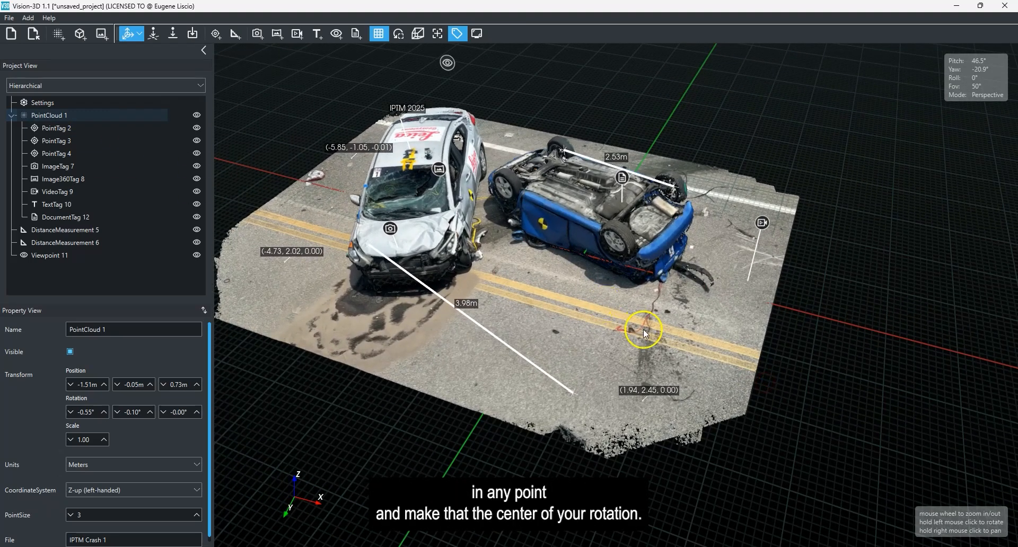
{"action": "right_click_drag", "start_coordinate": [669, 331], "coordinate": [654, 338]}
{"action": "right_click_drag", "start_coordinate": [549, 243], "coordinate": [554, 297]}
Hide all tags and capture a screenshot of the scene, closing the screenshot viewer without saving
{"action": "left_click", "coordinate": [457, 37]}
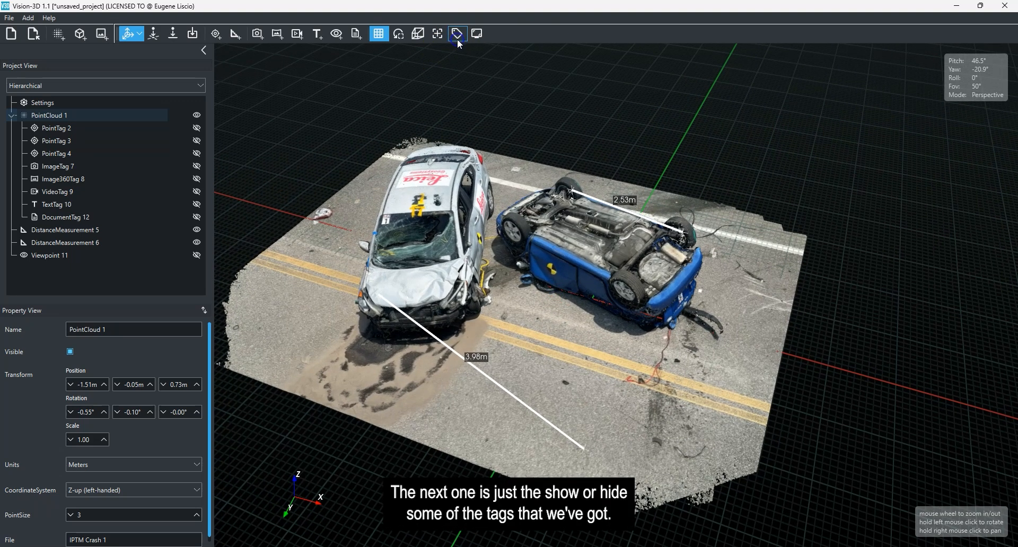
{"action": "left_click", "coordinate": [457, 34]}
{"action": "left_click", "coordinate": [457, 34]}
{"action": "left_click", "coordinate": [480, 39]}
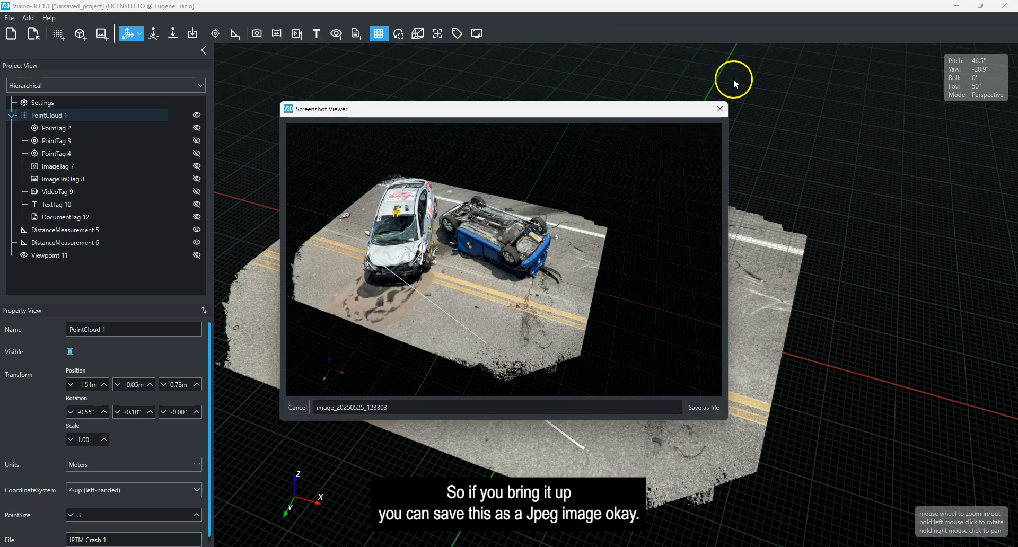
{"action": "left_click", "coordinate": [719, 109]}
Make all tags in the scene visible again
{"action": "right_click_drag", "start_coordinate": [494, 330], "coordinate": [551, 312]}
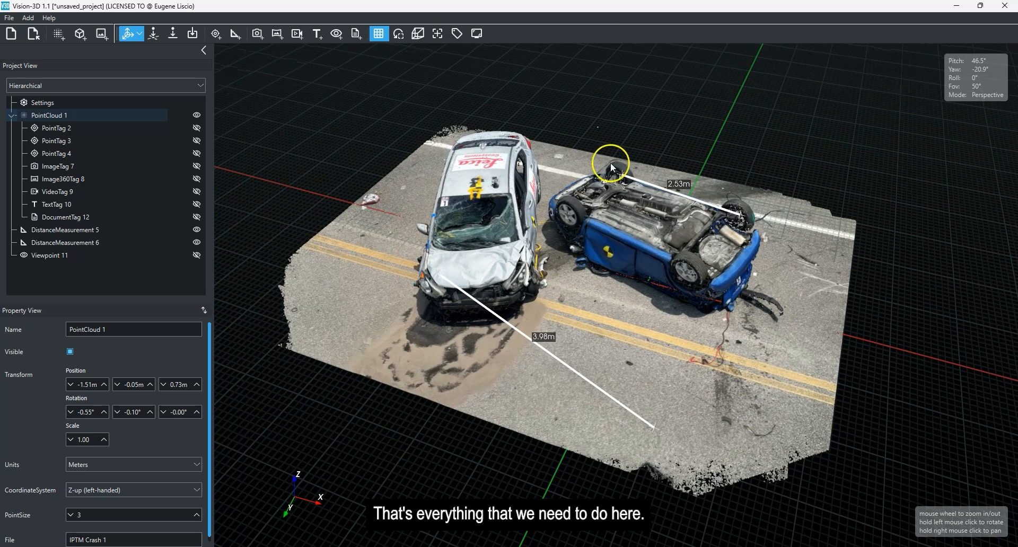
{"action": "left_click", "coordinate": [457, 33]}
{"action": "right_click_drag", "start_coordinate": [510, 275], "coordinate": [524, 270]}
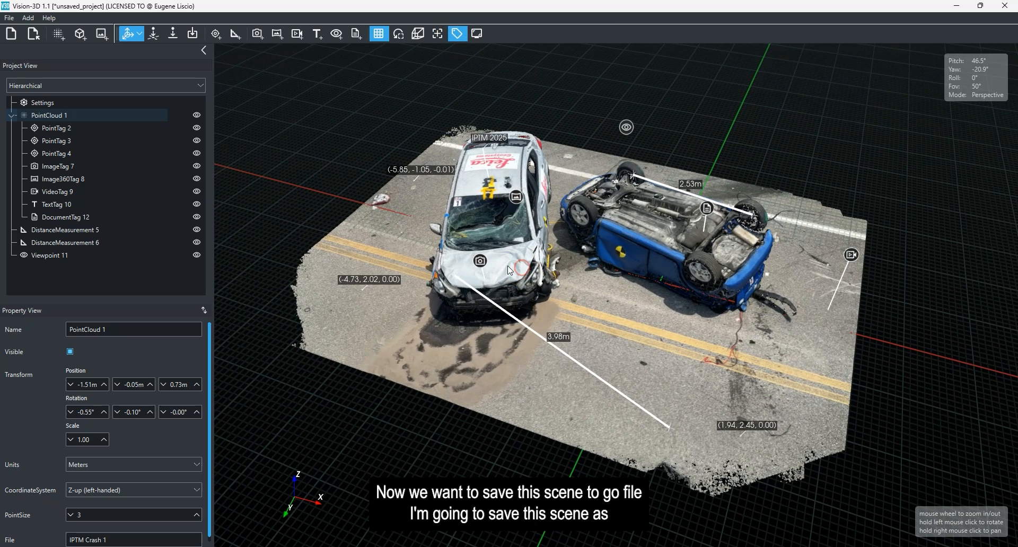
Save the scene to the Desktop as a .v3d file named "crash"
{"action": "left_click", "coordinate": [12, 17]}
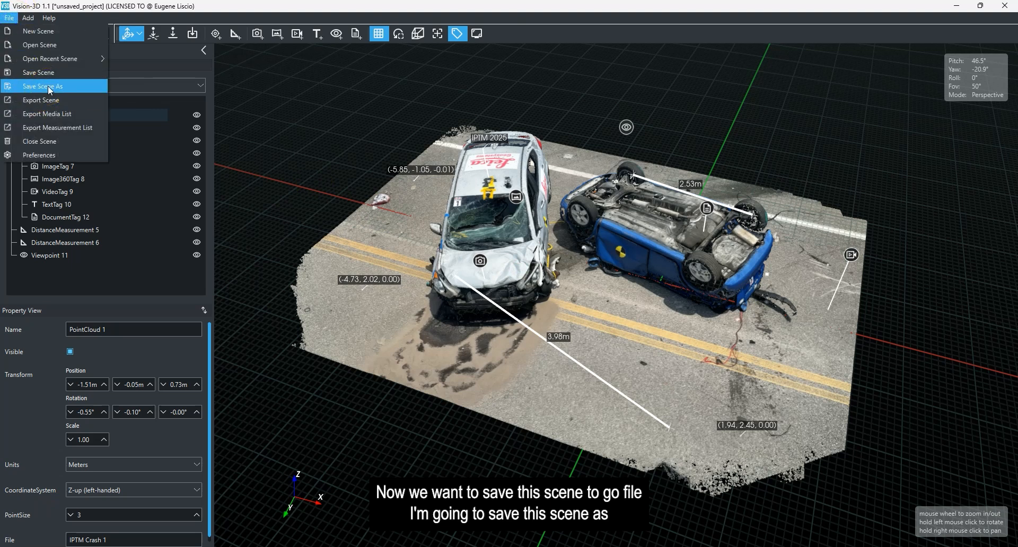
{"action": "left_click", "coordinate": [48, 87]}
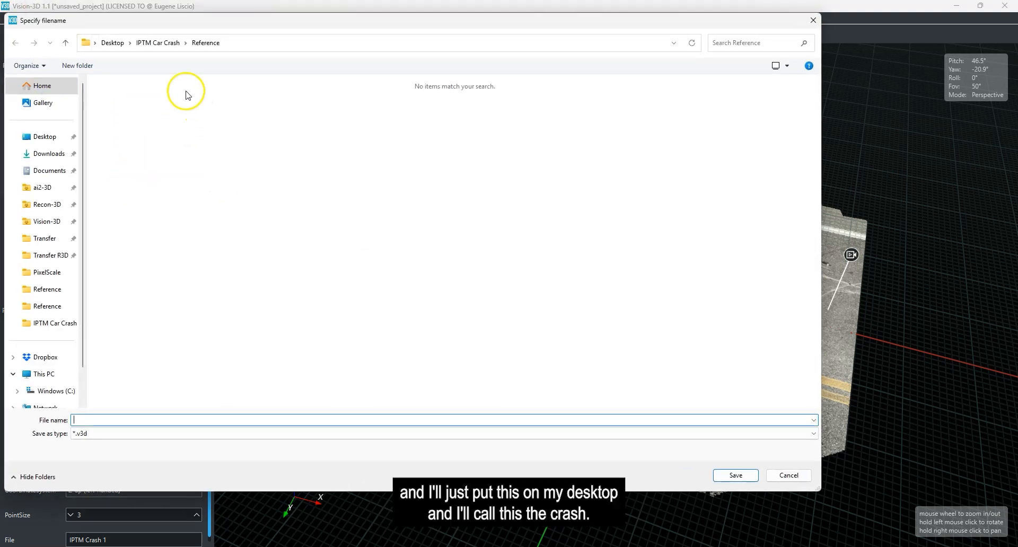
{"action": "left_click", "coordinate": [62, 133]}
{"action": "left_click", "coordinate": [124, 419]}
{"action": "type", "text": "crash"}
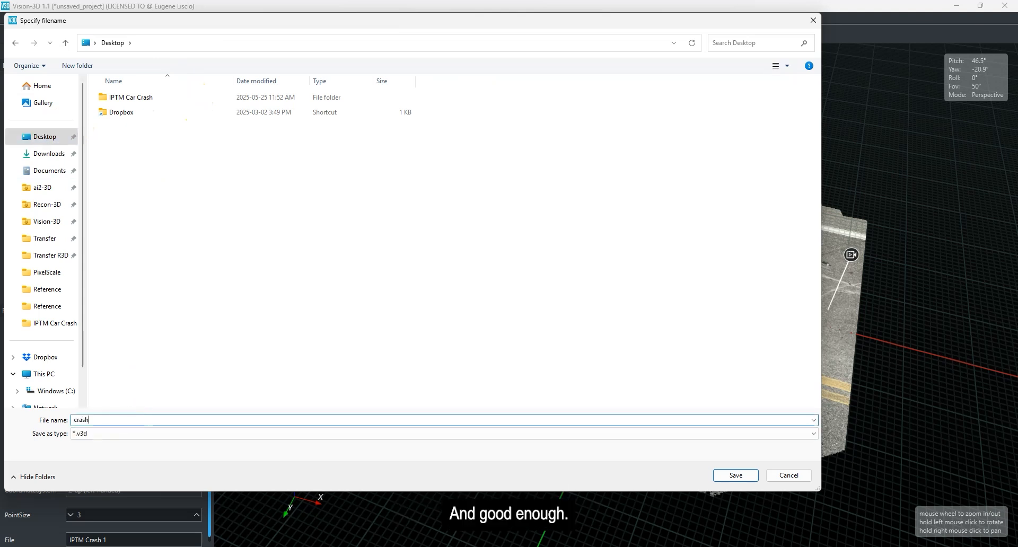
{"action": "key", "text": "Return"}
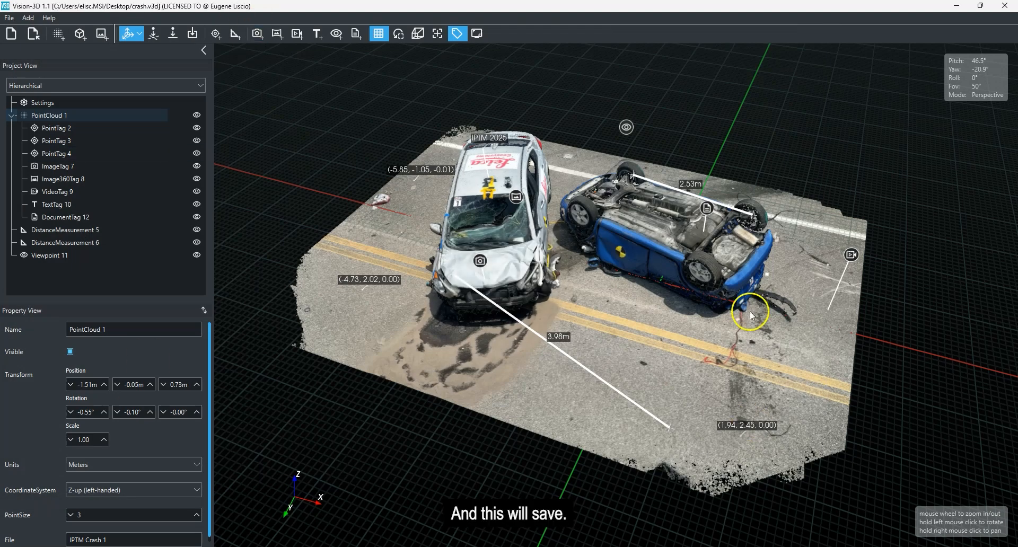
{"action": "left_click_drag", "start_coordinate": [452, 406], "coordinate": [533, 403]}
{"action": "left_click", "coordinate": [9, 18]}
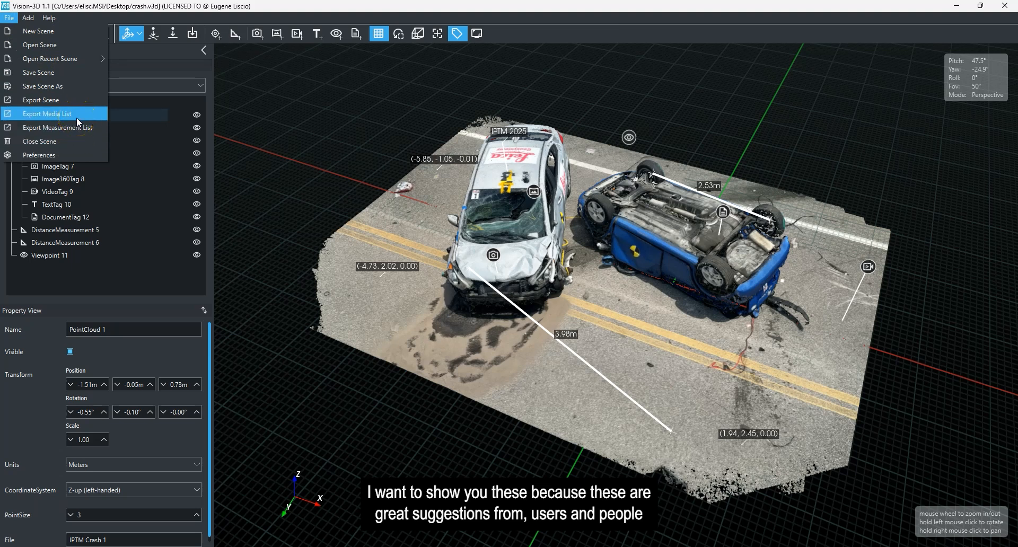
{"action": "left_click", "coordinate": [450, 358]}
{"action": "left_click_drag", "start_coordinate": [488, 344], "coordinate": [513, 329]}
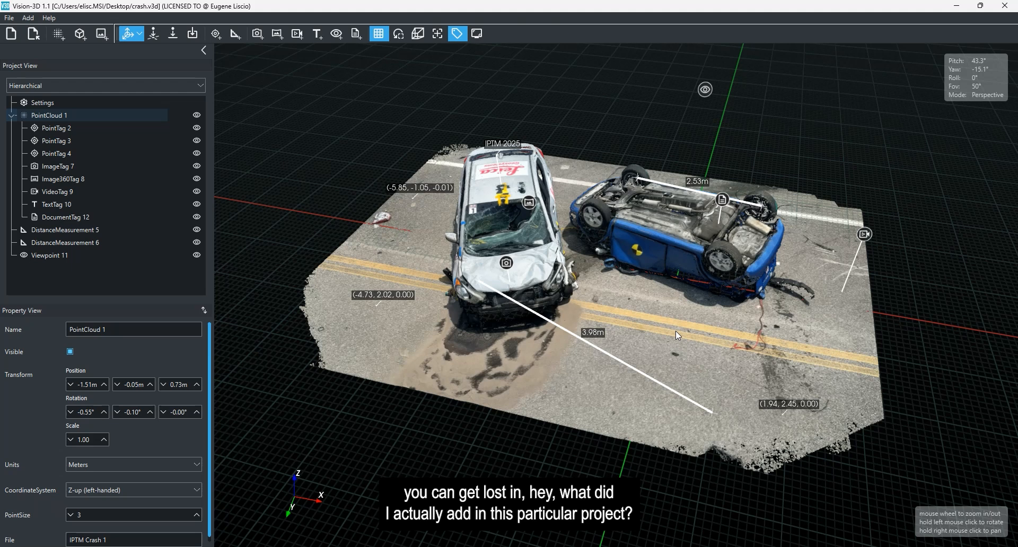
{"action": "left_click_drag", "start_coordinate": [587, 347], "coordinate": [554, 354]}
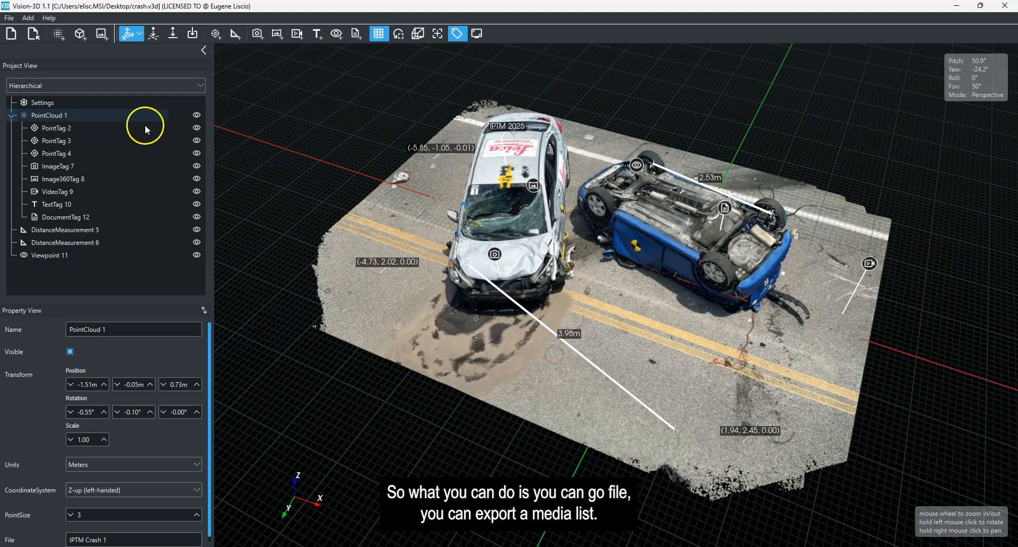
Export the scene's media list to the Desktop as a text file named "media list"
{"action": "left_click", "coordinate": [9, 18]}
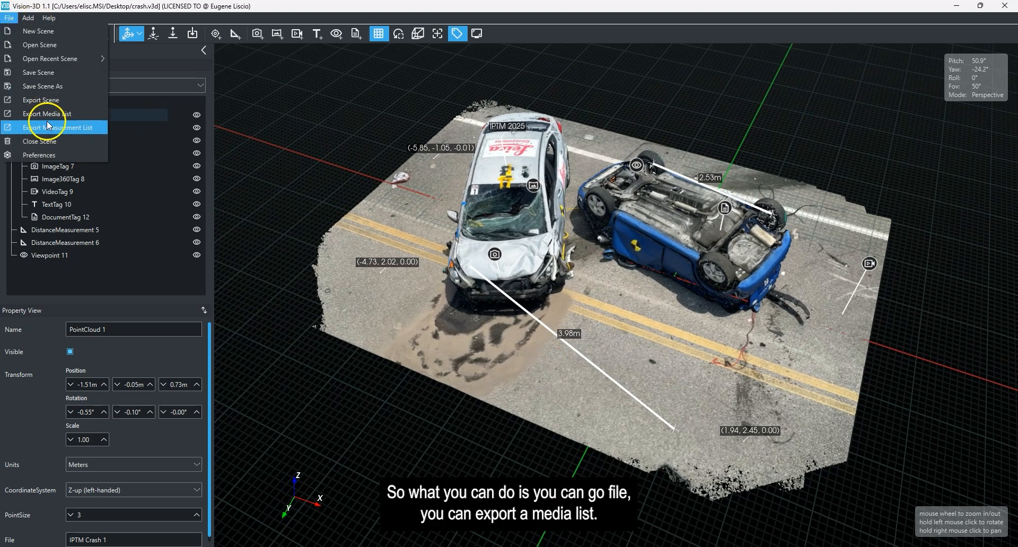
{"action": "left_click", "coordinate": [39, 114]}
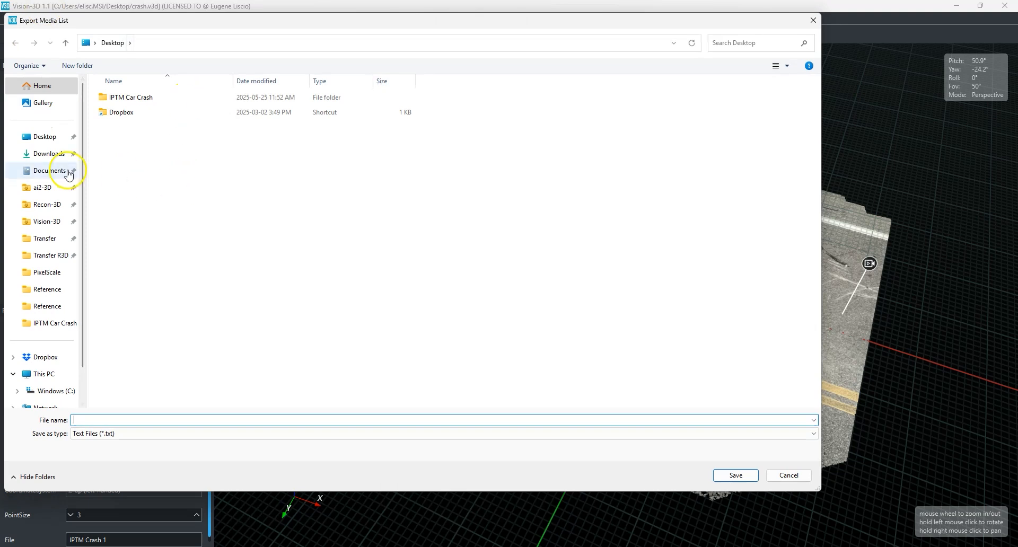
{"action": "left_click", "coordinate": [44, 136]}
{"action": "left_click", "coordinate": [115, 423]}
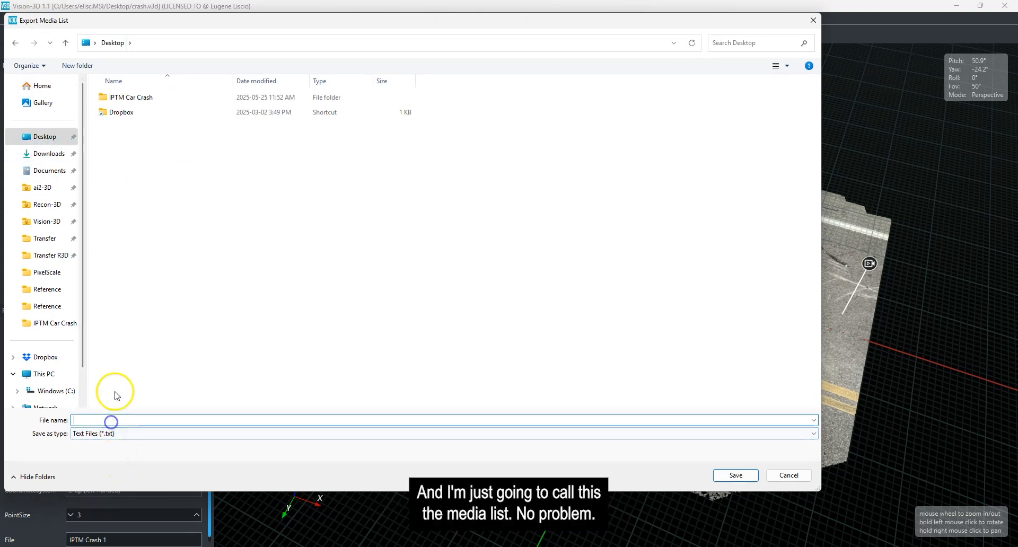
{"action": "type", "text": "med"}
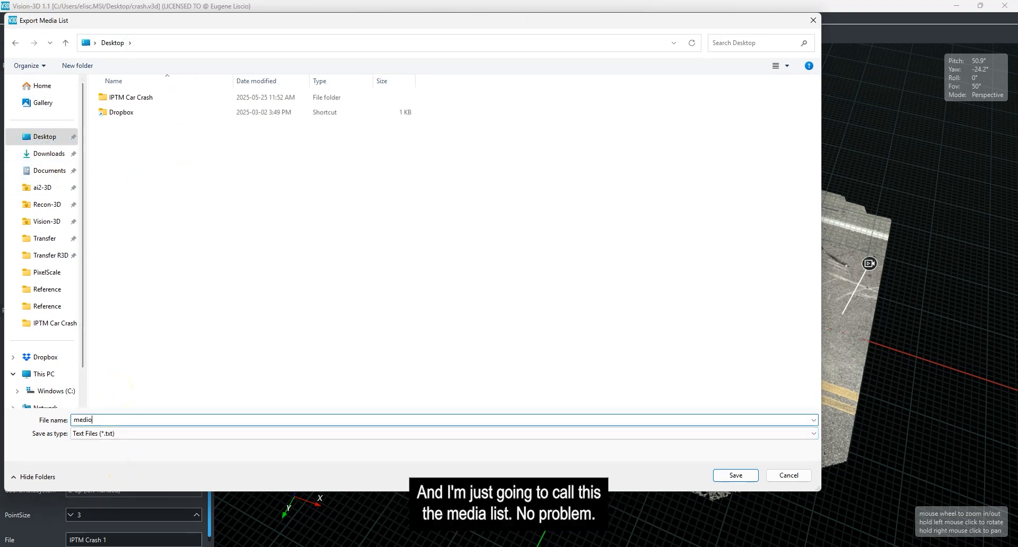
{"action": "type", "text": "io"}
{"action": "key", "text": "BackSpace"}
{"action": "type", "text": "a list"}
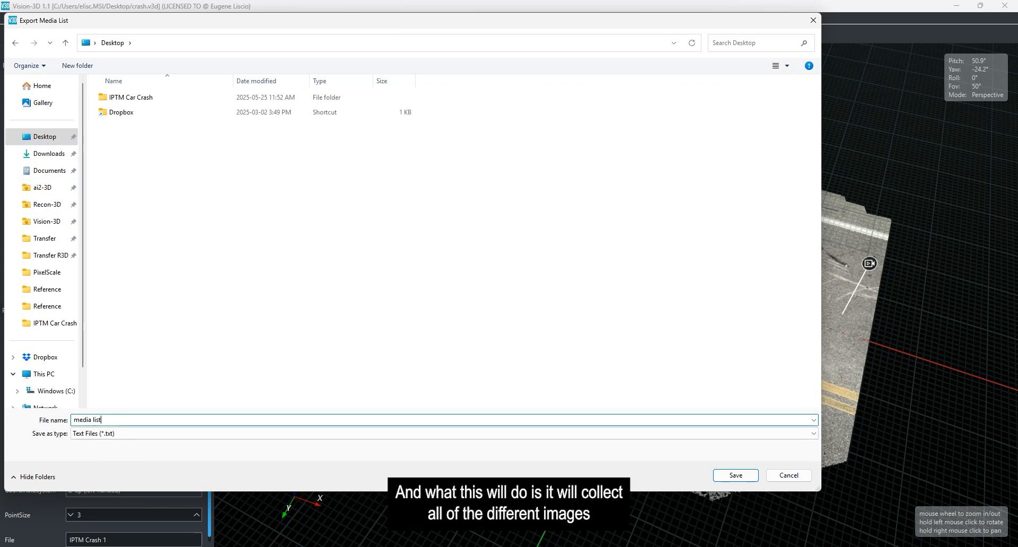
{"action": "key", "text": "Return"}
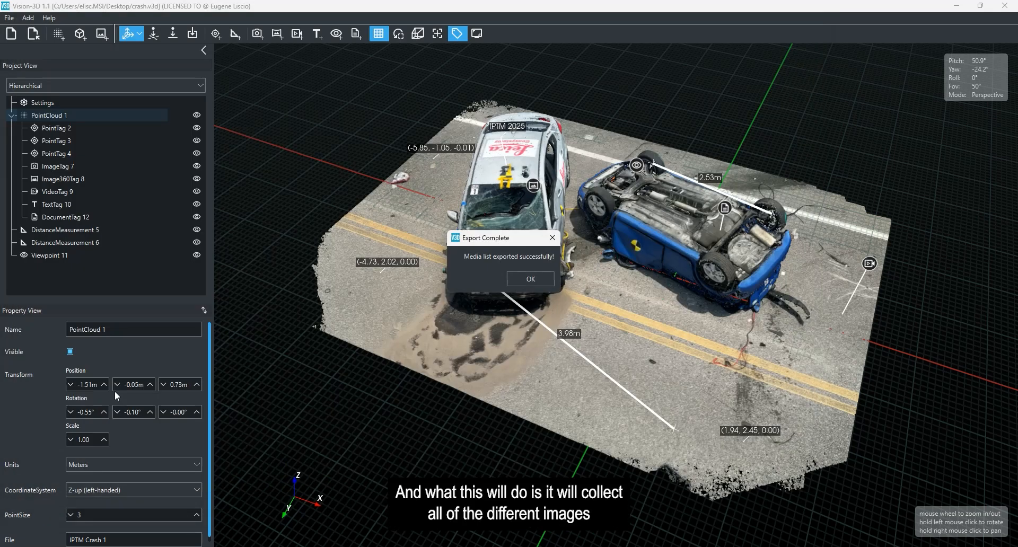
{"action": "key", "text": "Return"}
Export the scene's measurement list to the Desktop as a text file named "measurement"
{"action": "left_click_drag", "start_coordinate": [456, 329], "coordinate": [515, 355]}
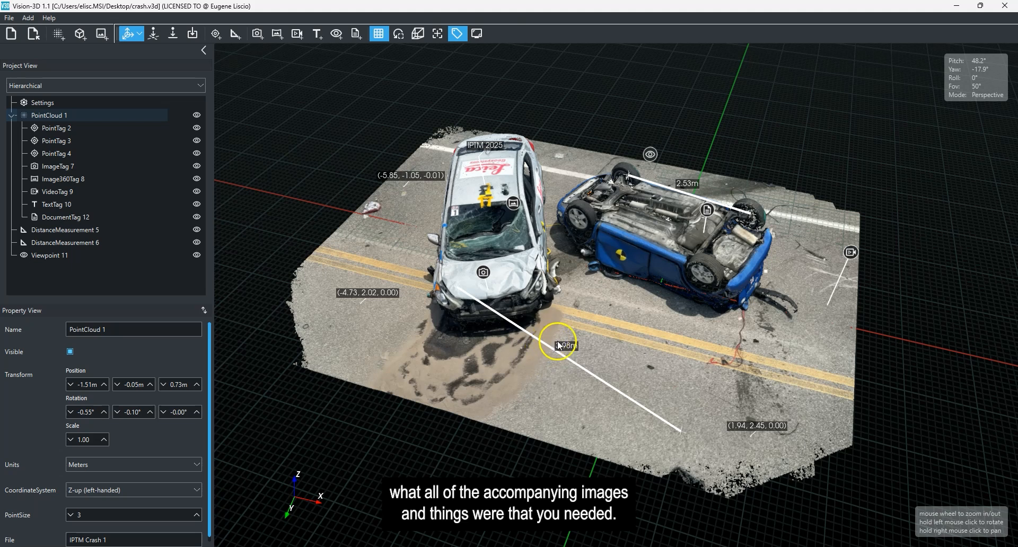
{"action": "left_click", "coordinate": [11, 19]}
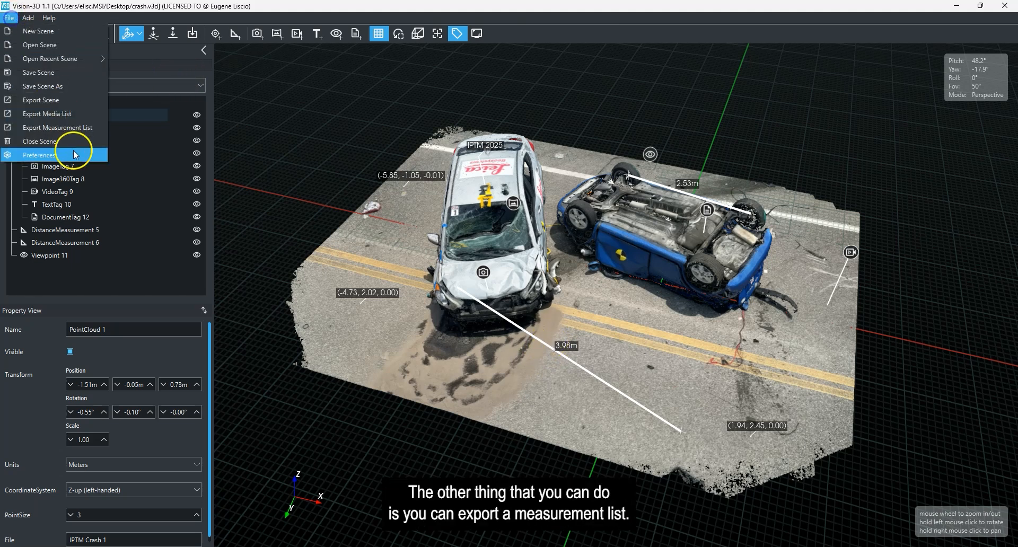
{"action": "left_click", "coordinate": [47, 130]}
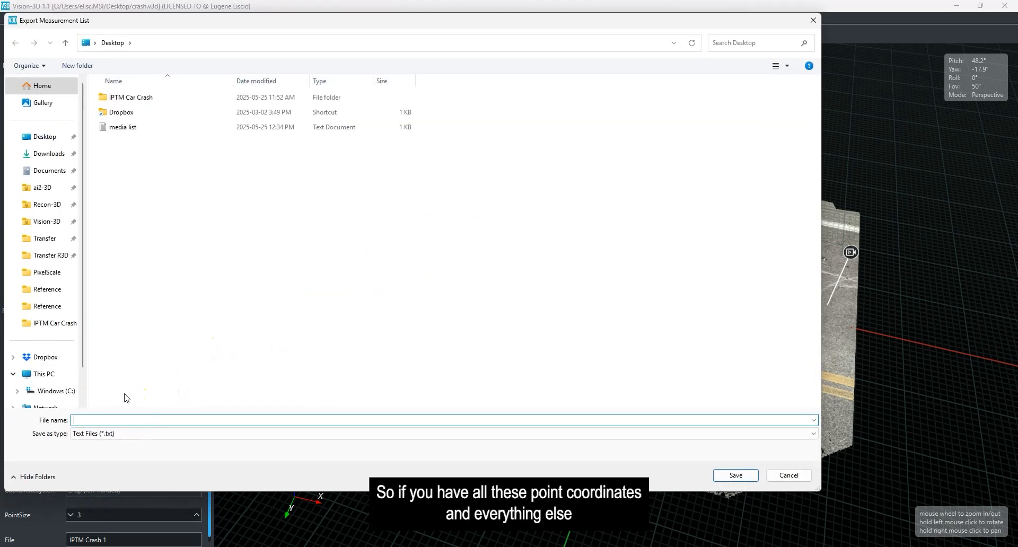
{"action": "type", "text": "measurement"}
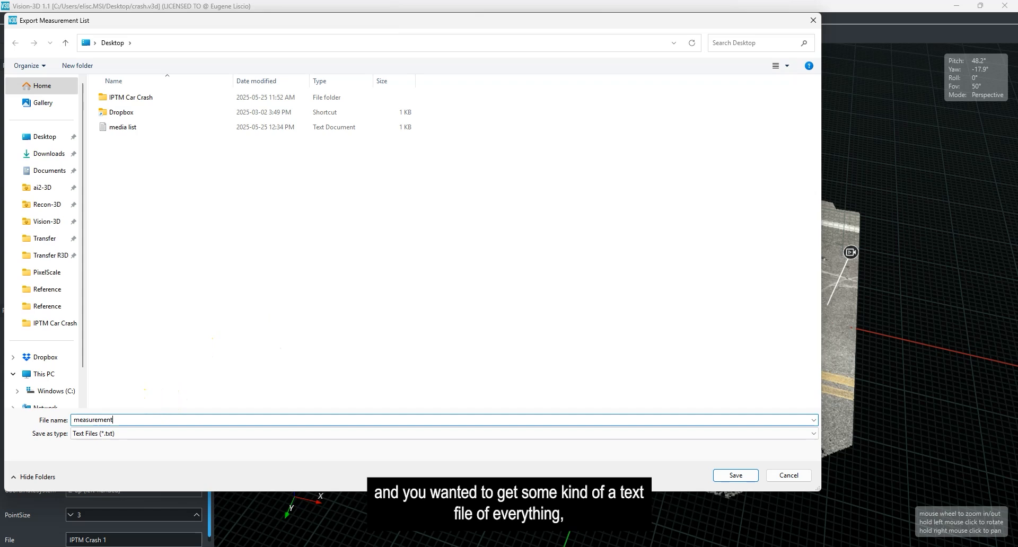
{"action": "key", "text": "Return"}
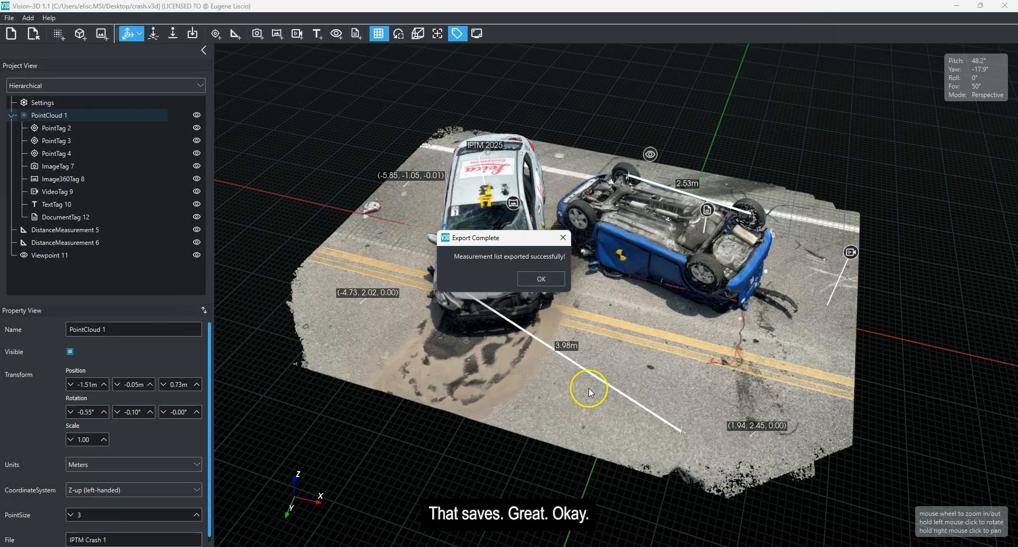
{"action": "left_click", "coordinate": [541, 279]}
Switch to the Windows desktop, open the exported media list in Notepad and examine its tag names, types and file names
{"action": "right_click_drag", "start_coordinate": [694, 276], "coordinate": [711, 274]}
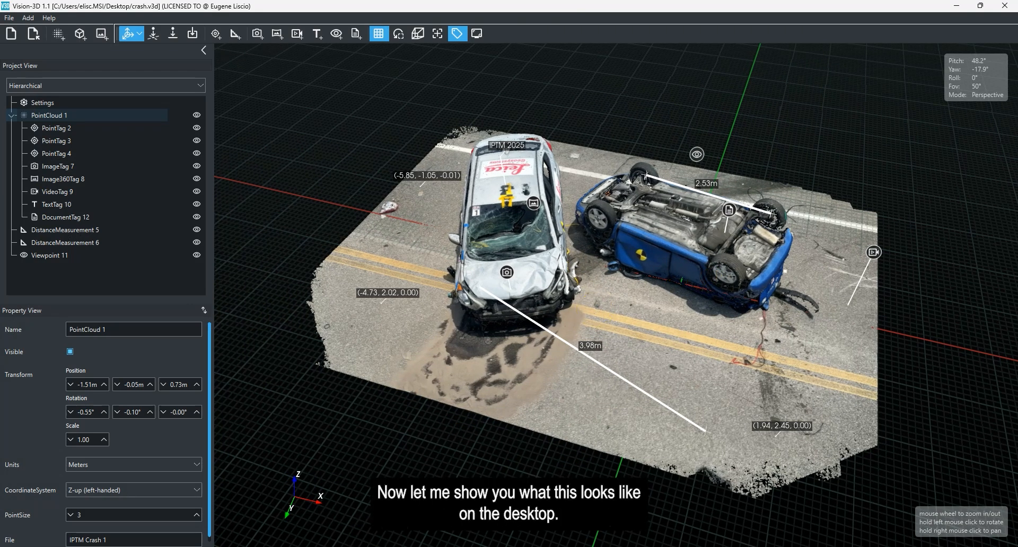
{"action": "key", "text": "super+d"}
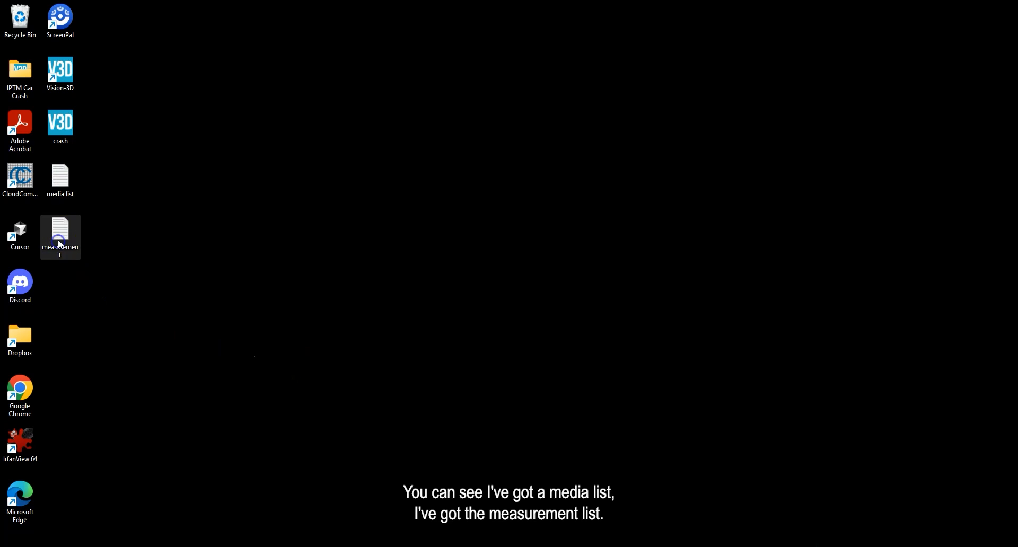
{"action": "left_click", "coordinate": [60, 122]}
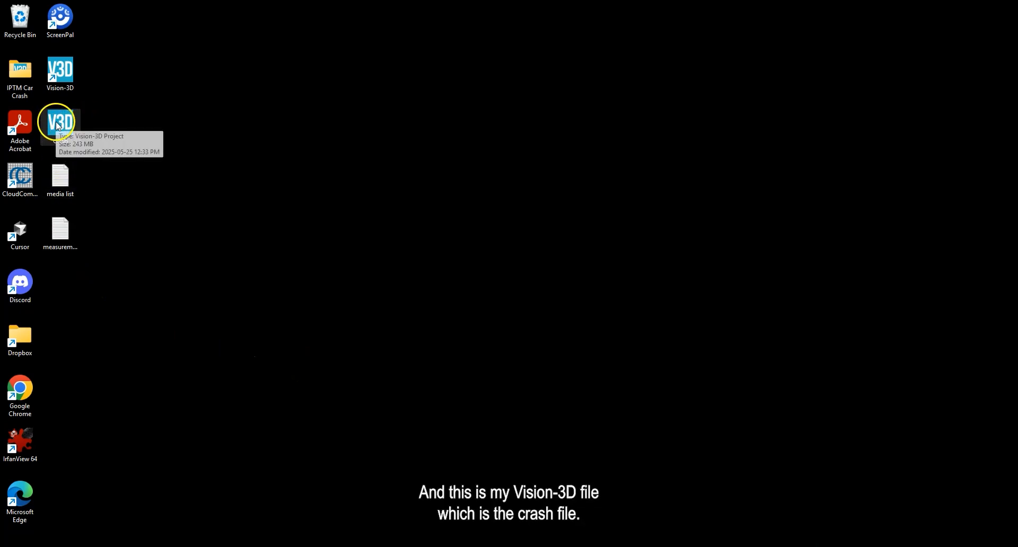
{"action": "double_click", "coordinate": [55, 183]}
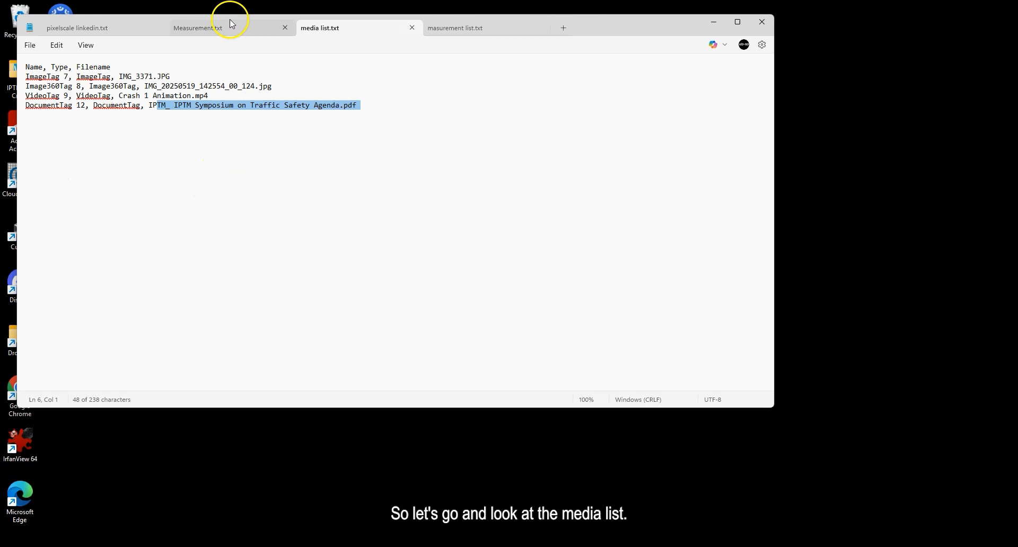
{"action": "left_click_drag", "start_coordinate": [230, 22], "coordinate": [203, 70]}
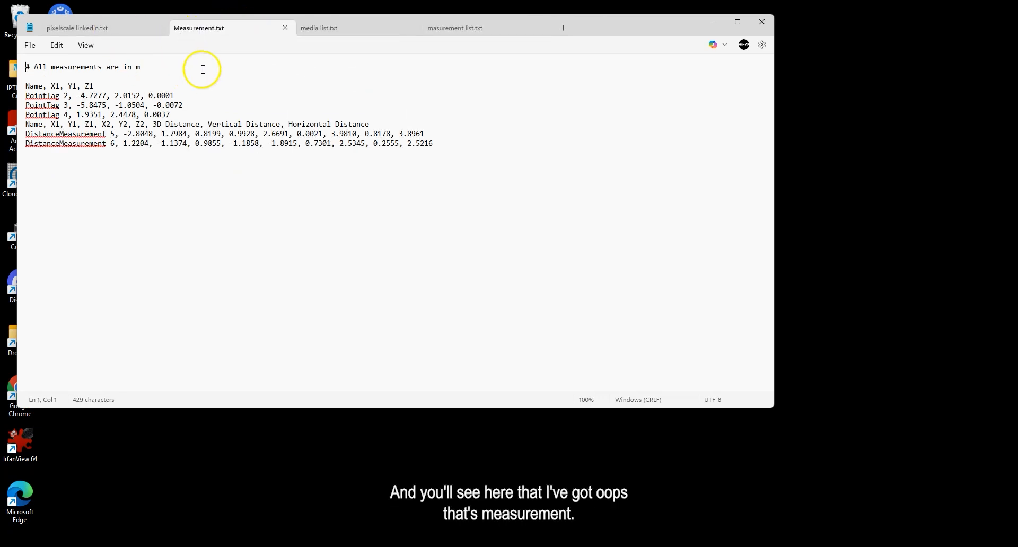
{"action": "left_click", "coordinate": [318, 28]}
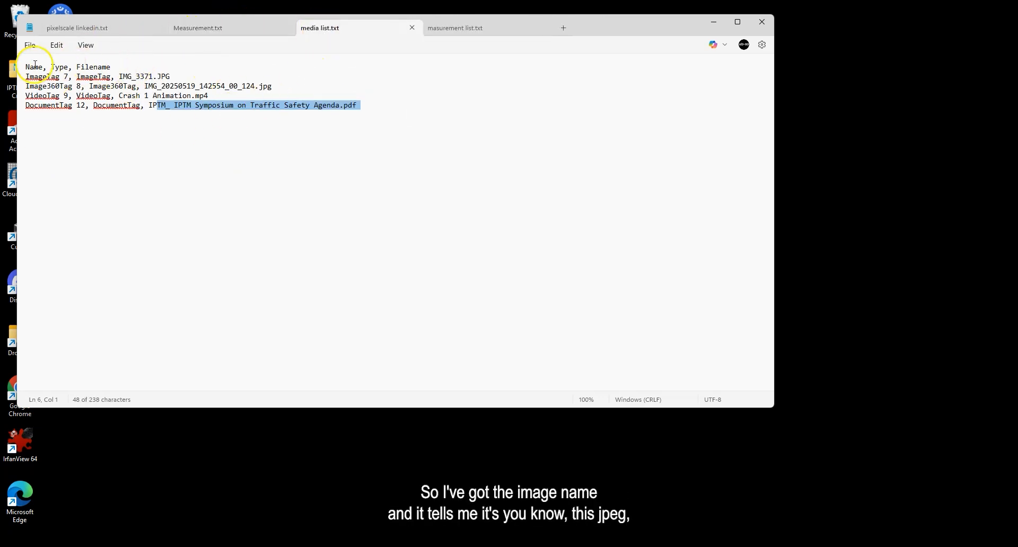
{"action": "left_click_drag", "start_coordinate": [28, 67], "coordinate": [181, 78]}
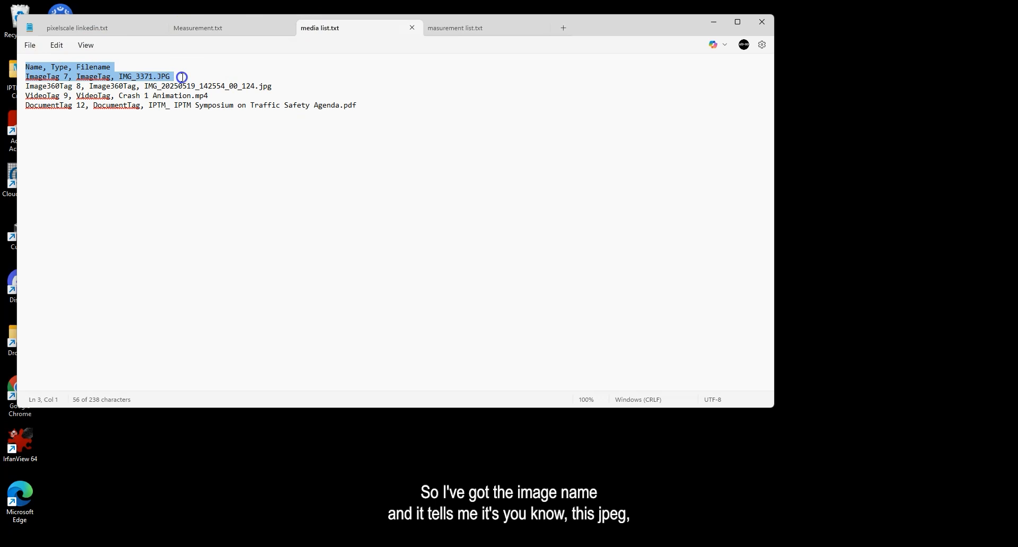
{"action": "left_click", "coordinate": [129, 66]}
{"action": "left_click_drag", "start_coordinate": [118, 77], "coordinate": [276, 88]}
{"action": "left_click_drag", "start_coordinate": [119, 95], "coordinate": [289, 110]}
{"action": "left_click", "coordinate": [561, 148]}
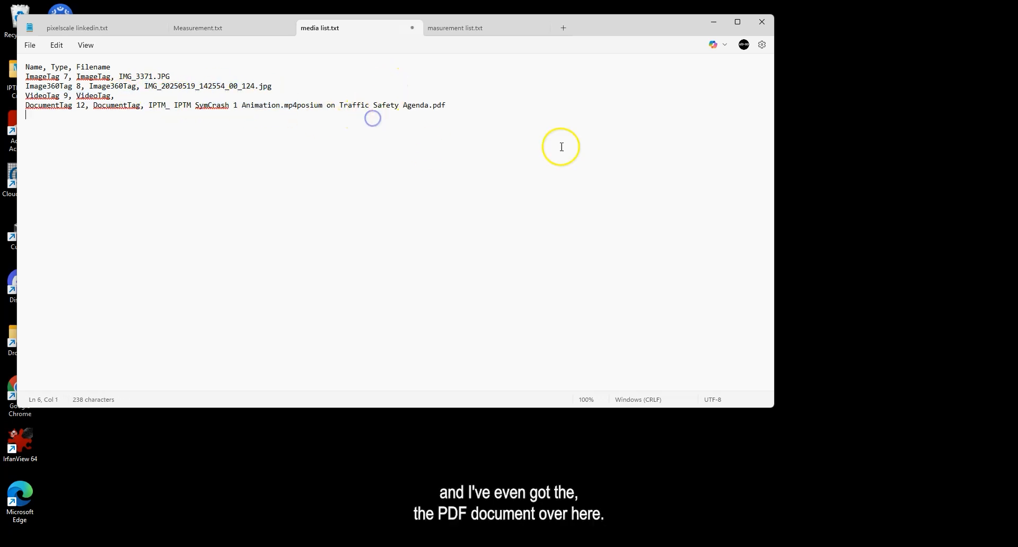
Examine the point coordinates and the 3D, vertical and horizontal distances in Measurement.txt, and close the text editor
{"action": "left_click", "coordinate": [197, 29]}
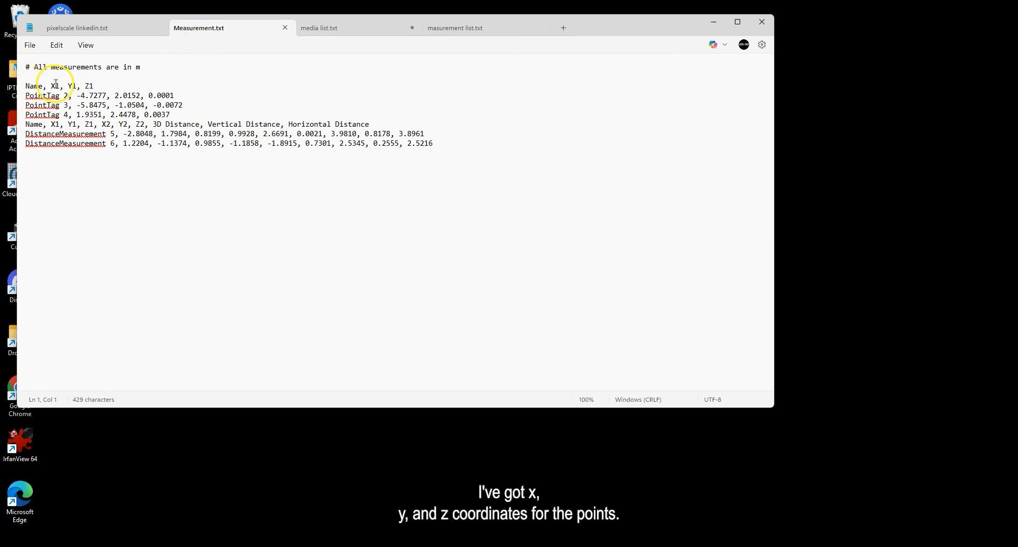
{"action": "left_click_drag", "start_coordinate": [63, 96], "coordinate": [179, 116]}
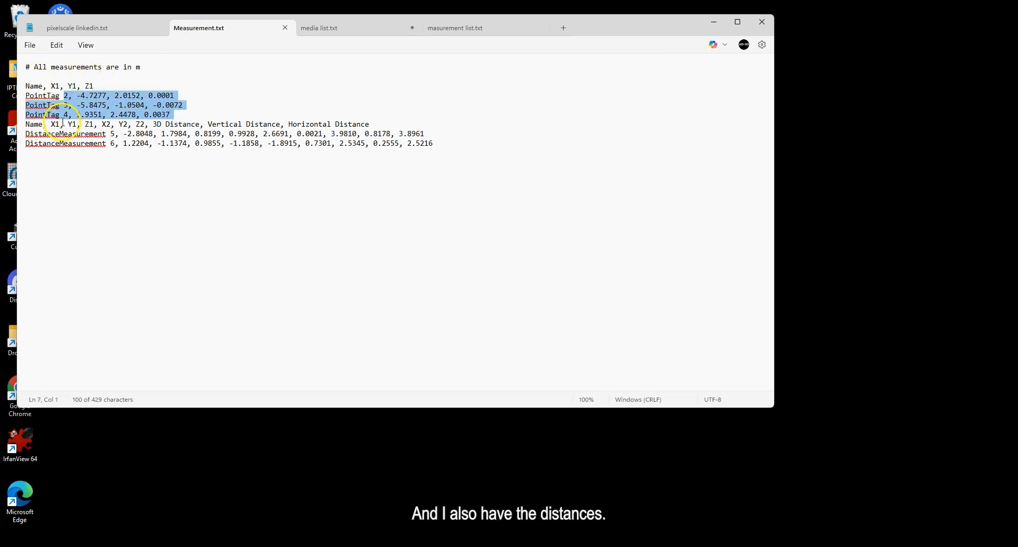
{"action": "left_click_drag", "start_coordinate": [51, 124], "coordinate": [156, 126]}
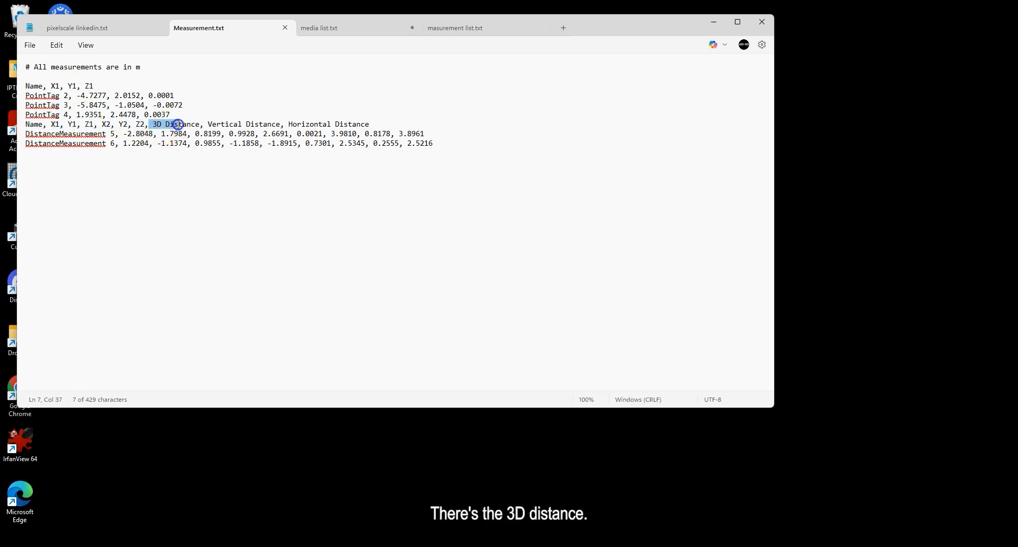
{"action": "left_click", "coordinate": [223, 126]}
{"action": "left_click", "coordinate": [309, 125]}
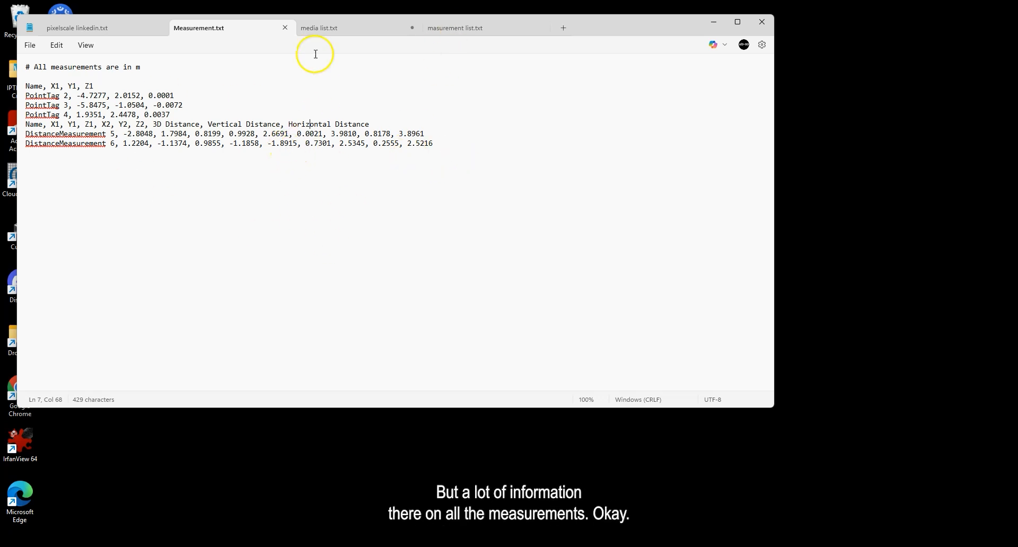
{"action": "left_click", "coordinate": [762, 22]}
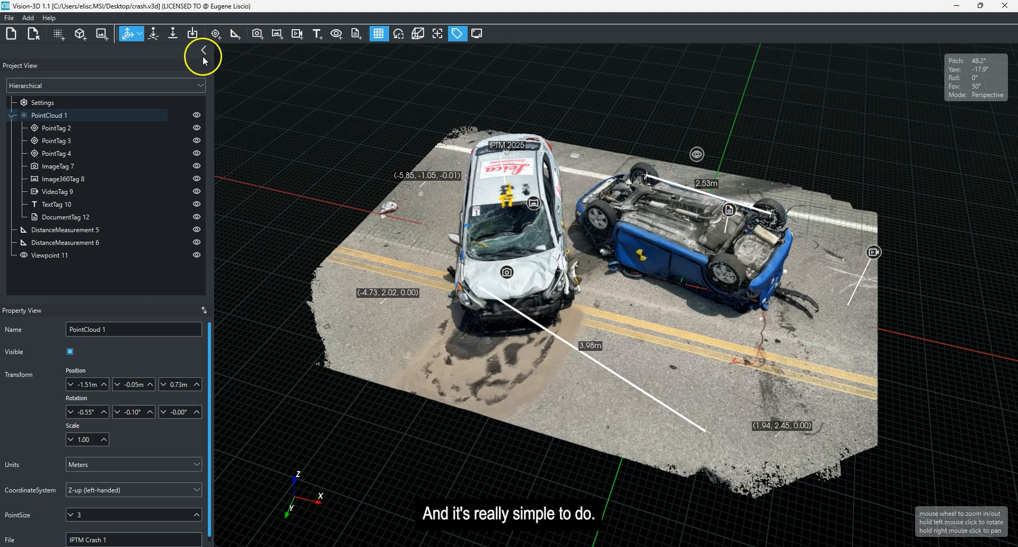
Export the scene to the Desktop as a zip named "crash viewer", with the project hierarchy shown and measurements enabled
{"action": "left_click", "coordinate": [9, 17]}
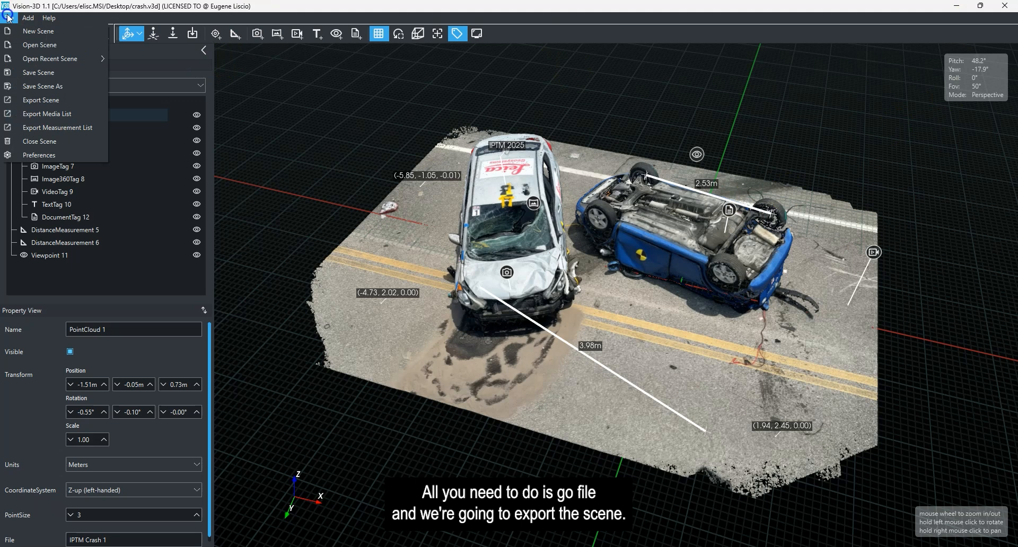
{"action": "left_click", "coordinate": [50, 101]}
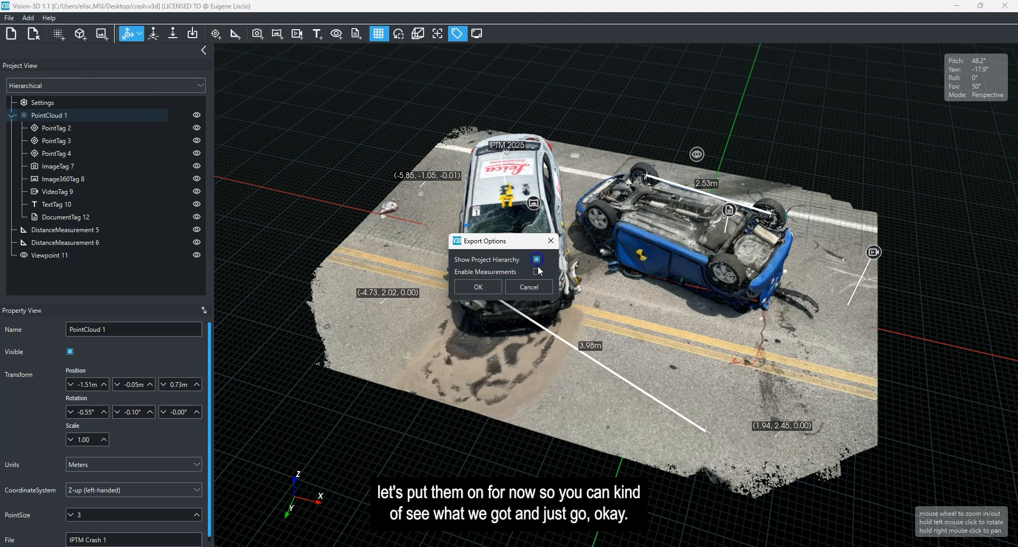
{"action": "left_click", "coordinate": [478, 287]}
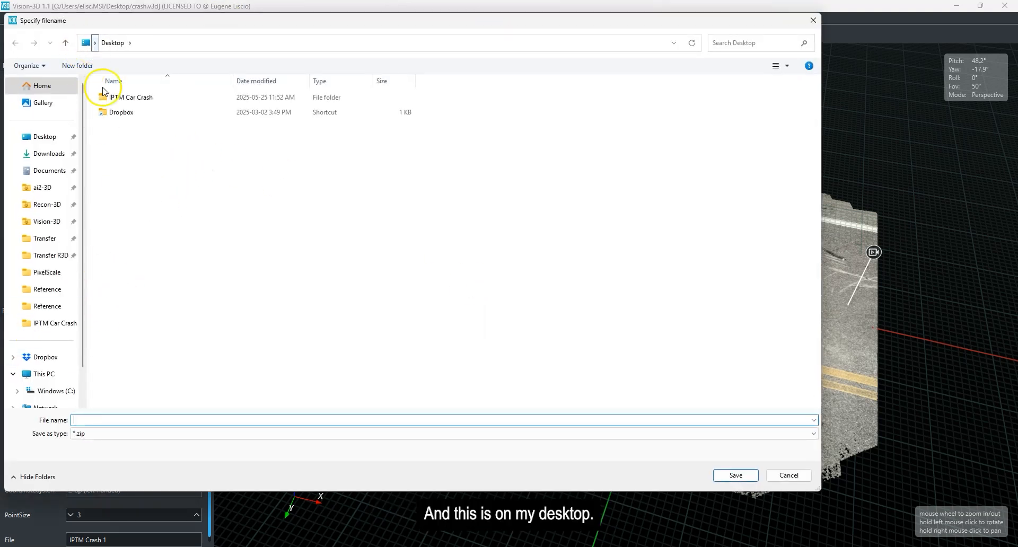
{"action": "left_click", "coordinate": [126, 421]}
{"action": "type", "text": "crash v"}
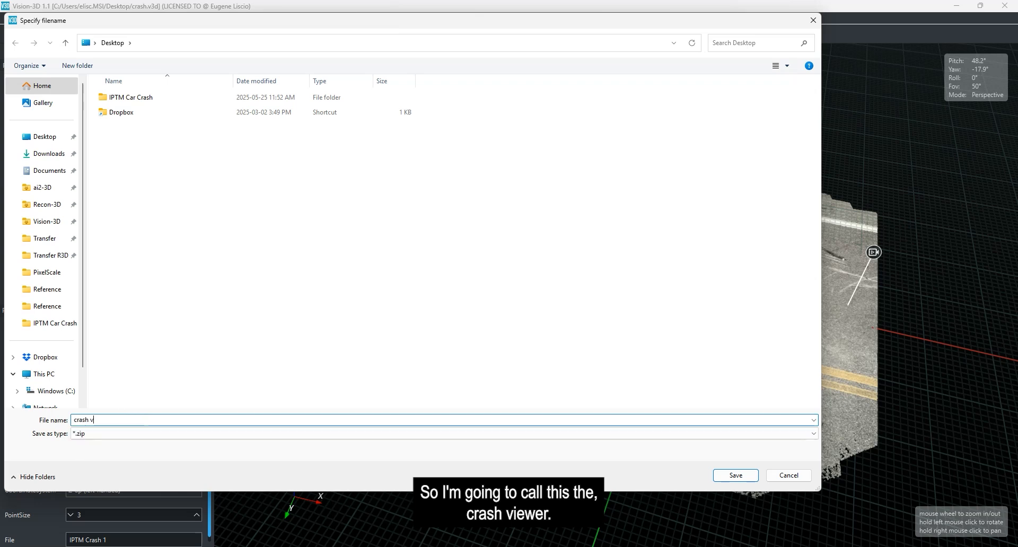
{"action": "type", "text": "iewer"}
{"action": "key", "text": "Return"}
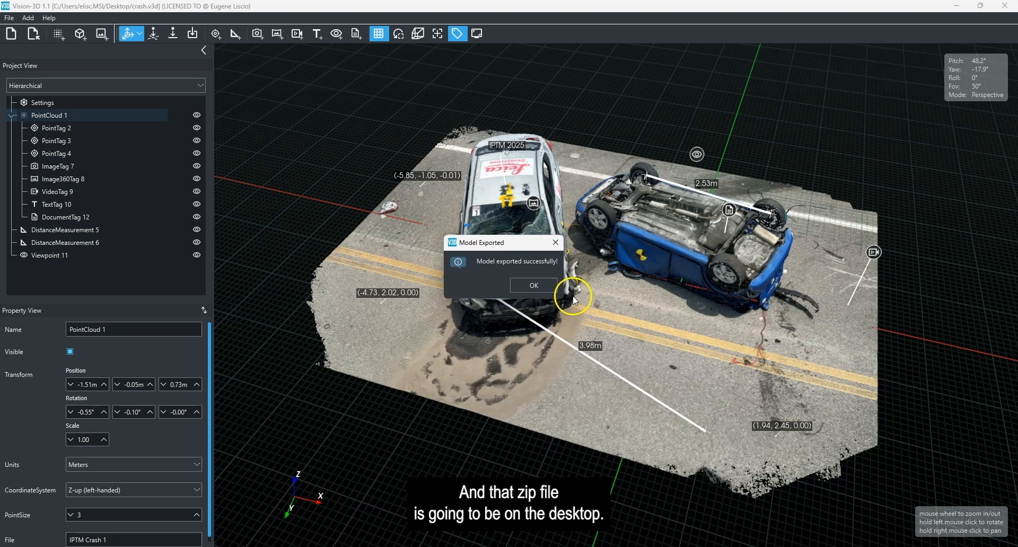
{"action": "left_click", "coordinate": [535, 285]}
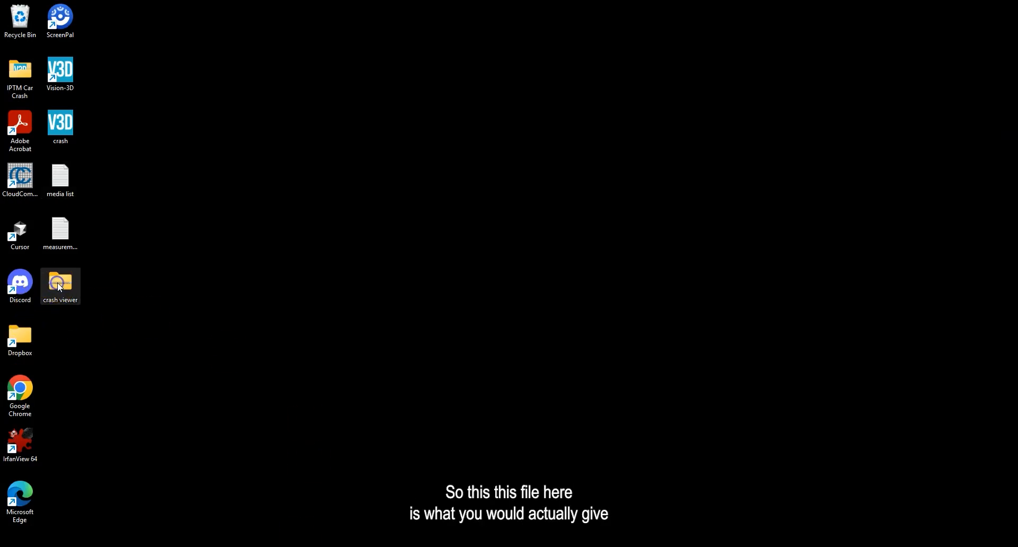
Switch to the Windows desktop, move the crash viewer zip into the open area and extract it to the default folder
{"action": "left_click_drag", "start_coordinate": [60, 285], "coordinate": [448, 252]}
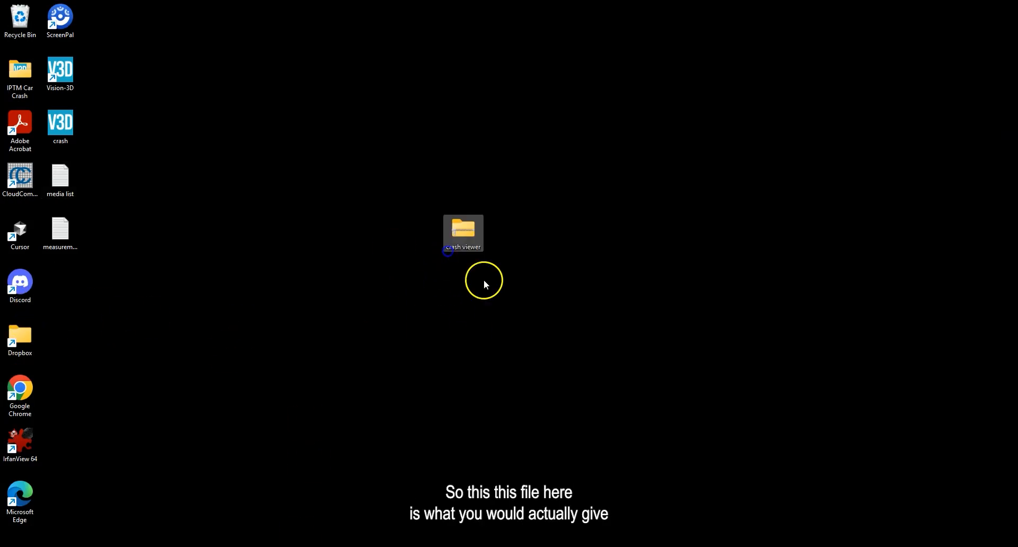
{"action": "right_click", "coordinate": [466, 225]}
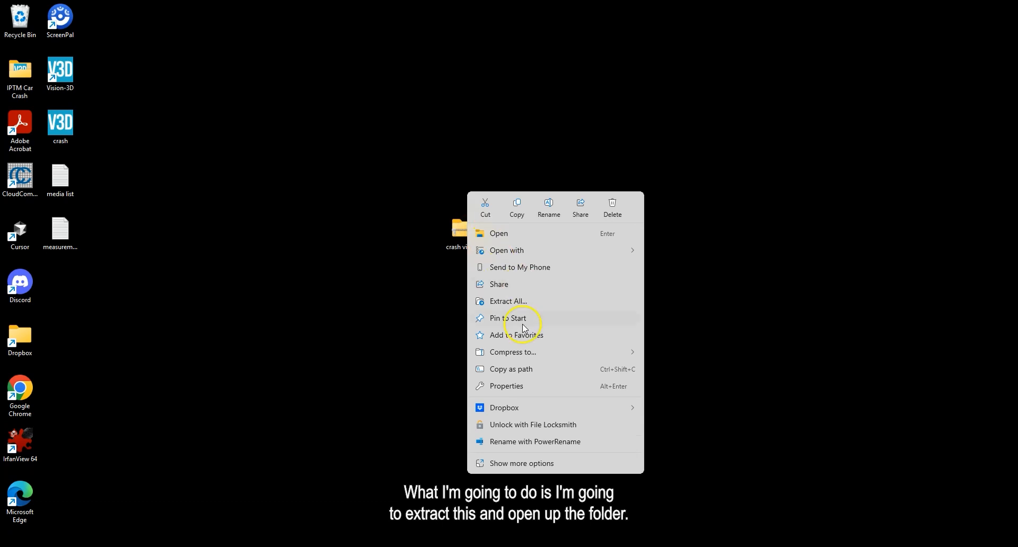
{"action": "left_click", "coordinate": [508, 301]}
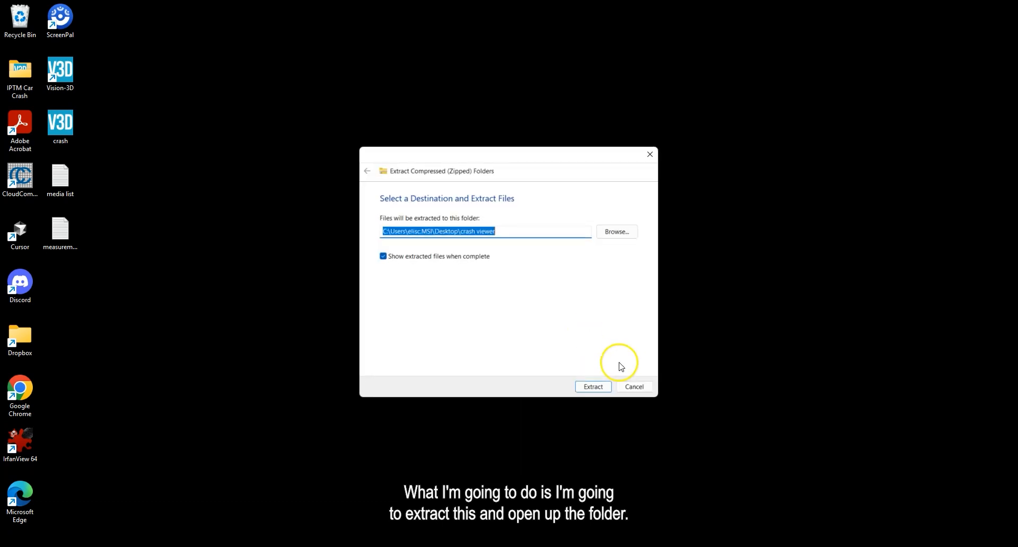
{"action": "left_click", "coordinate": [600, 388]}
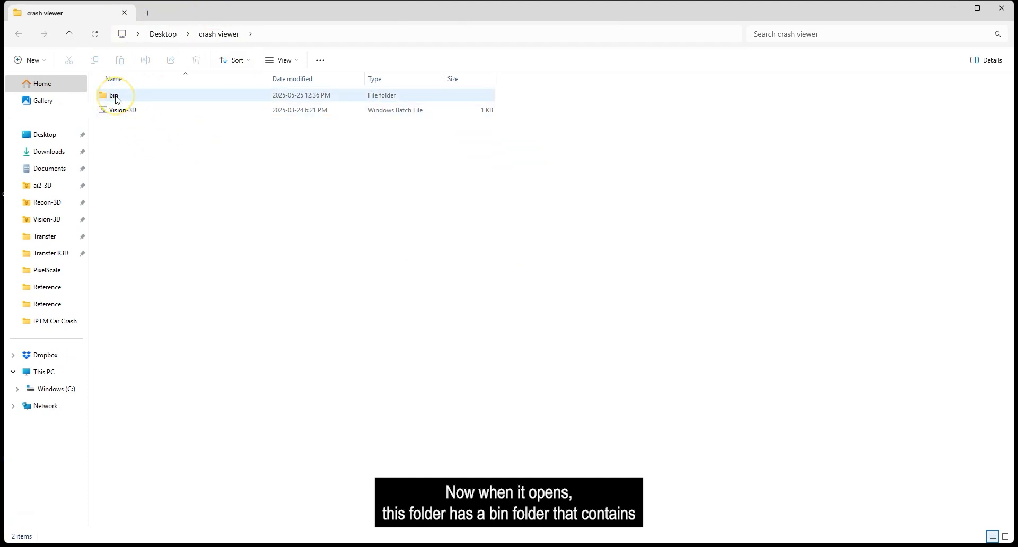
Launch the viewer from the extracted folder's Vision-3D batch file and maximize its window
{"action": "mouse_move", "coordinate": [117, 99]}
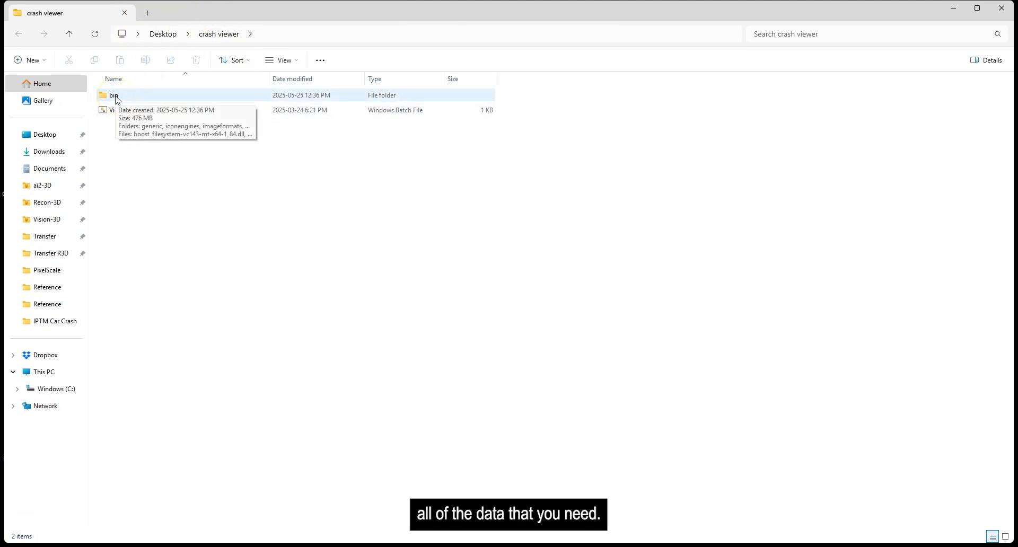
{"action": "left_click", "coordinate": [125, 109]}
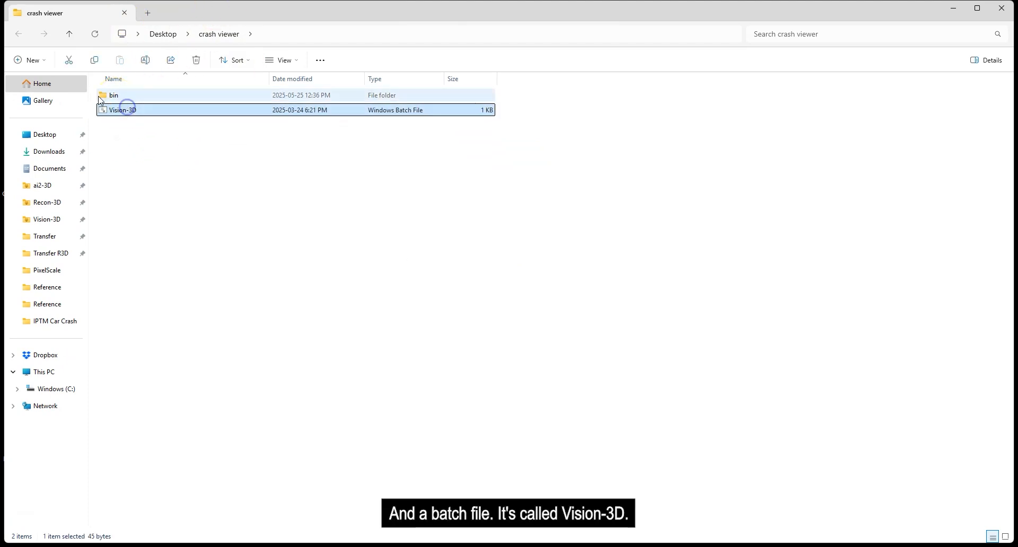
{"action": "double_click", "coordinate": [129, 112]}
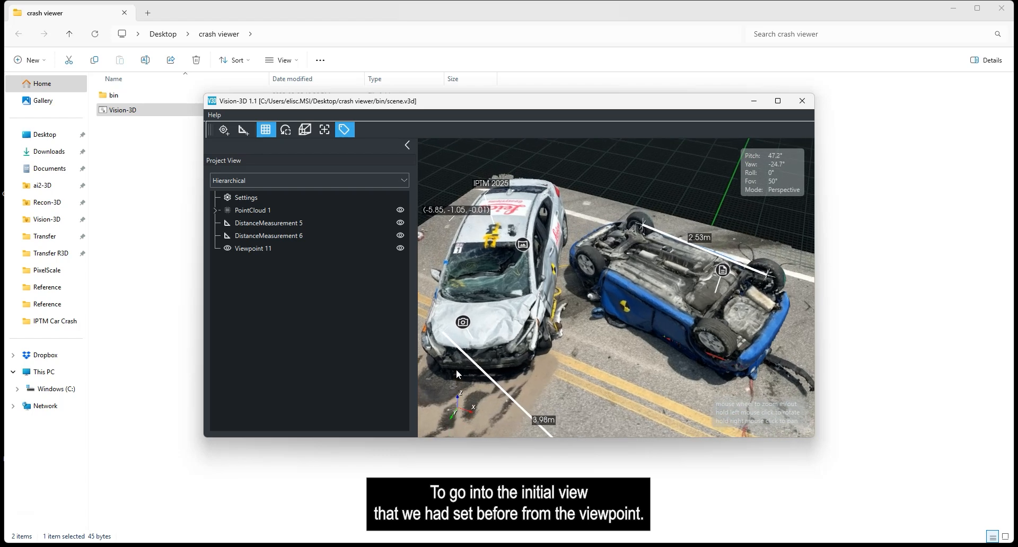
{"action": "left_click", "coordinate": [777, 101]}
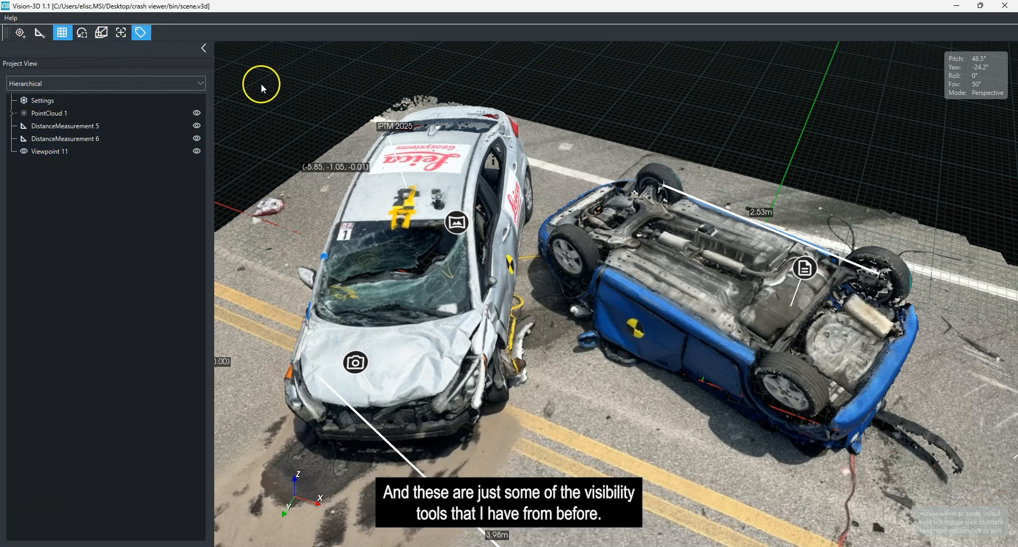
Collapse the viewer's project hierarchy and examine both crashed cars and the camera information from several angles
{"action": "scroll", "coordinate": [600, 337], "scroll_direction": "down", "scroll_amount": 3}
{"action": "left_click_drag", "start_coordinate": [581, 374], "coordinate": [583, 368]}
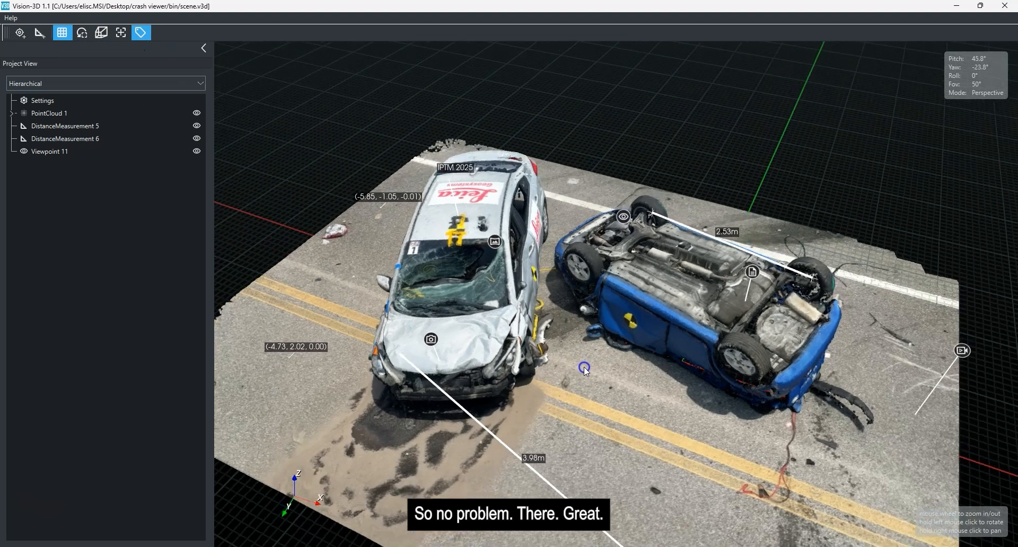
{"action": "scroll", "coordinate": [589, 369], "scroll_direction": "up", "scroll_amount": 2}
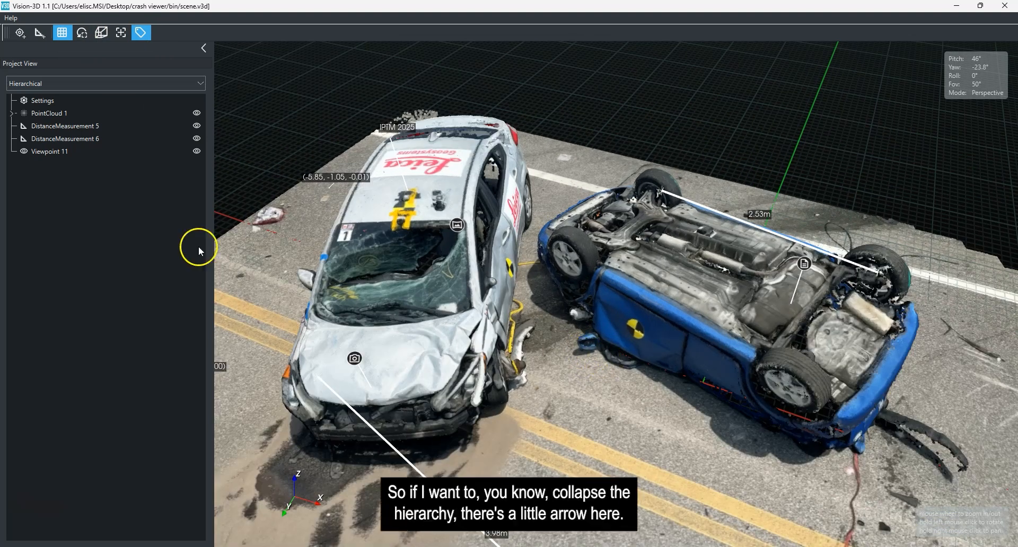
{"action": "left_click", "coordinate": [205, 48]}
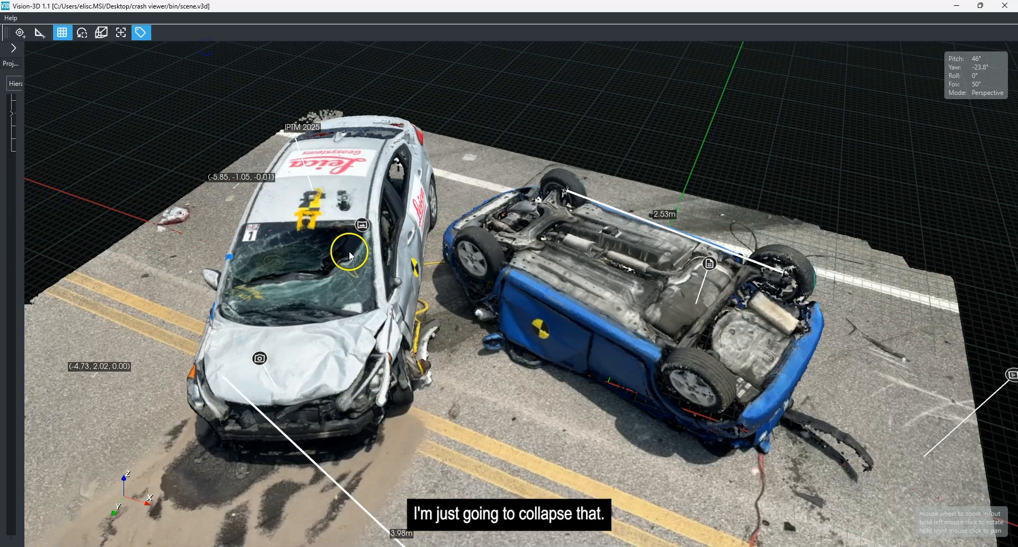
{"action": "left_click_drag", "start_coordinate": [539, 351], "coordinate": [571, 361]}
{"action": "right_click_drag", "start_coordinate": [571, 361], "coordinate": [605, 312]}
{"action": "left_click", "coordinate": [639, 464]}
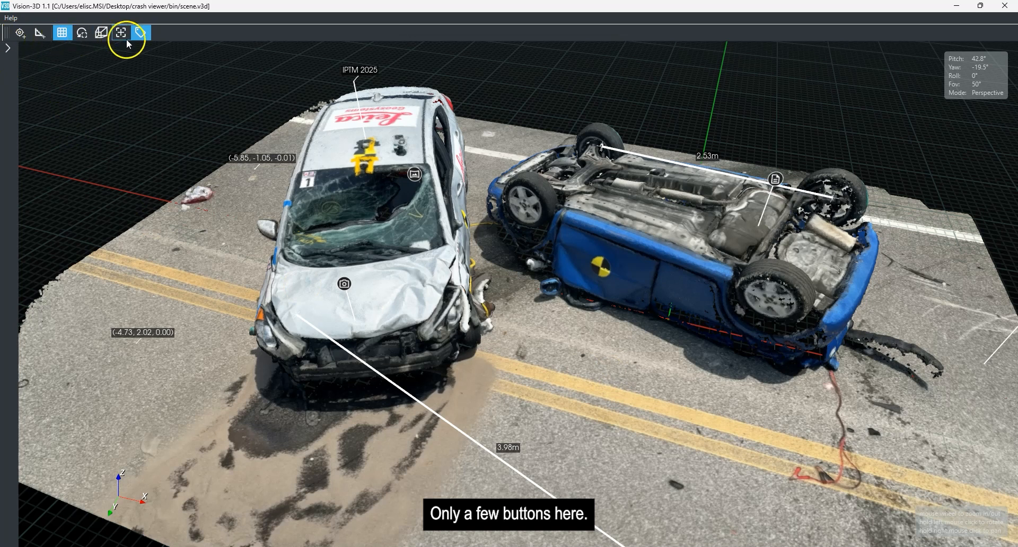
{"action": "left_click_drag", "start_coordinate": [724, 447], "coordinate": [722, 436]}
{"action": "right_click_drag", "start_coordinate": [778, 434], "coordinate": [591, 375]}
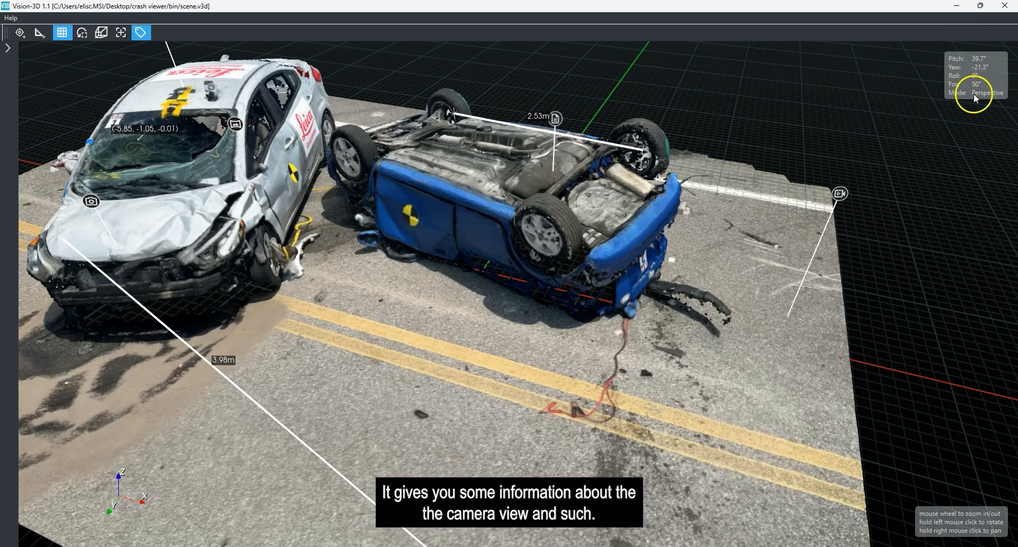
{"action": "left_click_drag", "start_coordinate": [724, 268], "coordinate": [720, 243]}
{"action": "right_click_drag", "start_coordinate": [542, 263], "coordinate": [798, 231]}
{"action": "left_click_drag", "start_coordinate": [645, 212], "coordinate": [640, 254]}
{"action": "right_click_drag", "start_coordinate": [623, 222], "coordinate": [636, 290]}
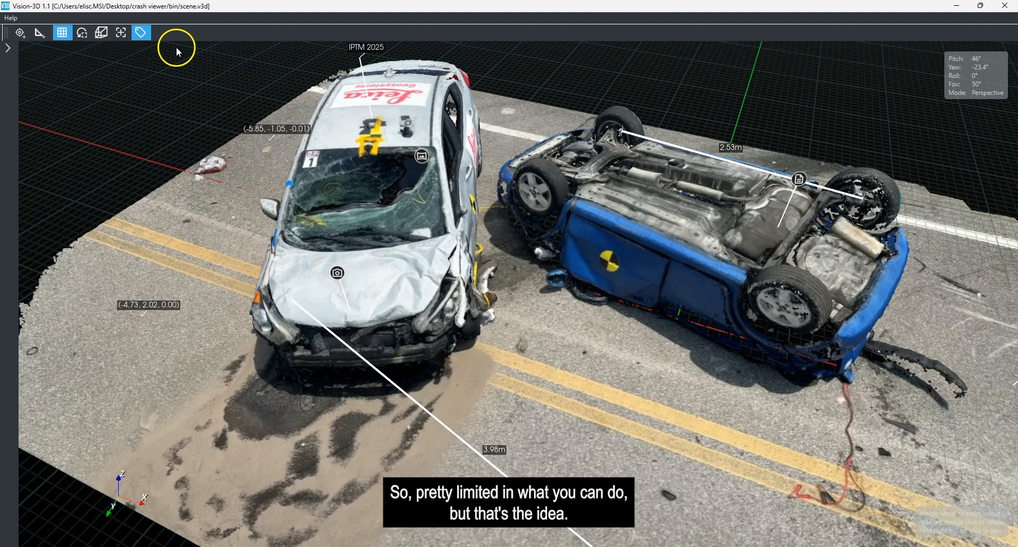
{"action": "scroll", "coordinate": [460, 270], "scroll_direction": "down", "scroll_amount": 2}
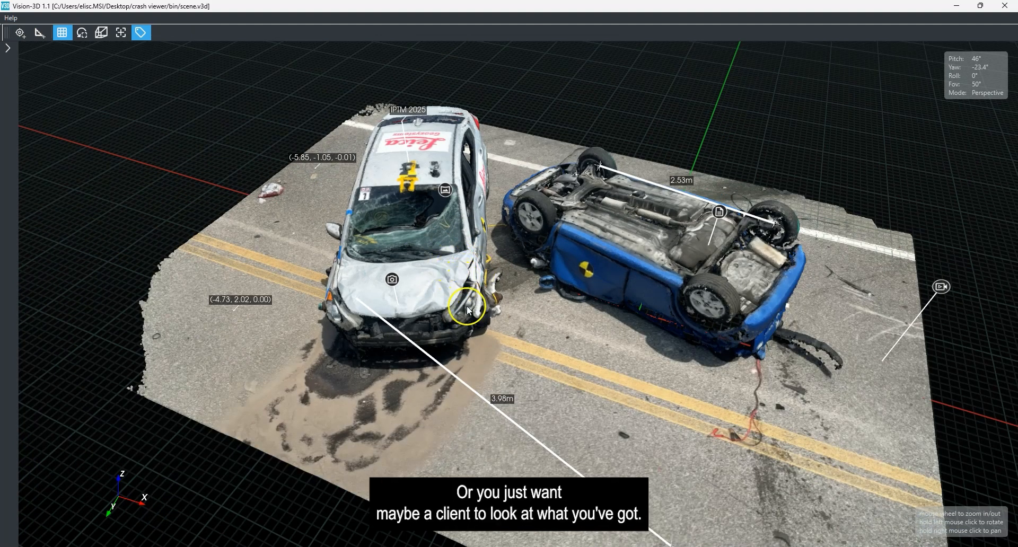
View the photo attached to the image tag on the silver car's hood and close the image gallery
{"action": "scroll", "coordinate": [493, 301], "scroll_direction": "up", "scroll_amount": 3}
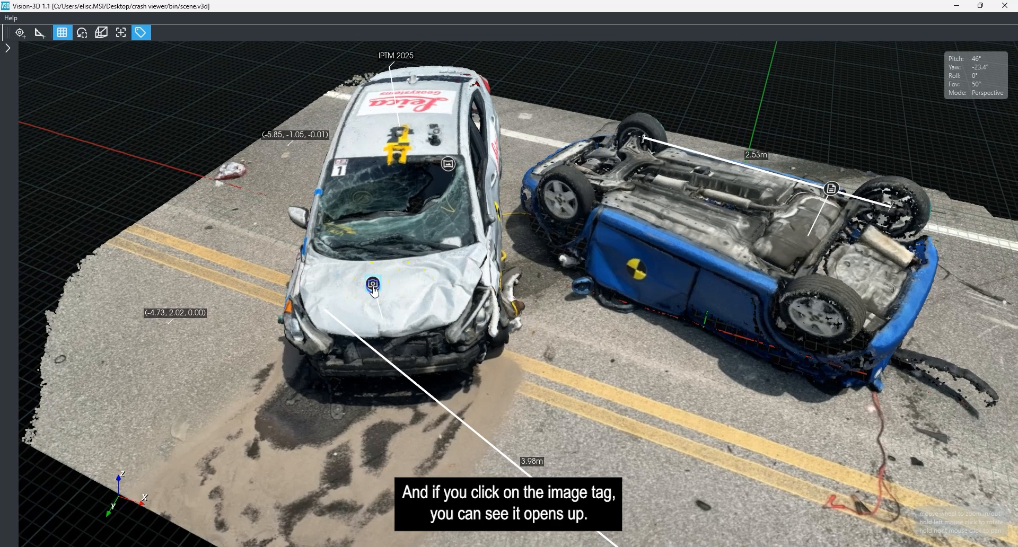
{"action": "left_click", "coordinate": [373, 285]}
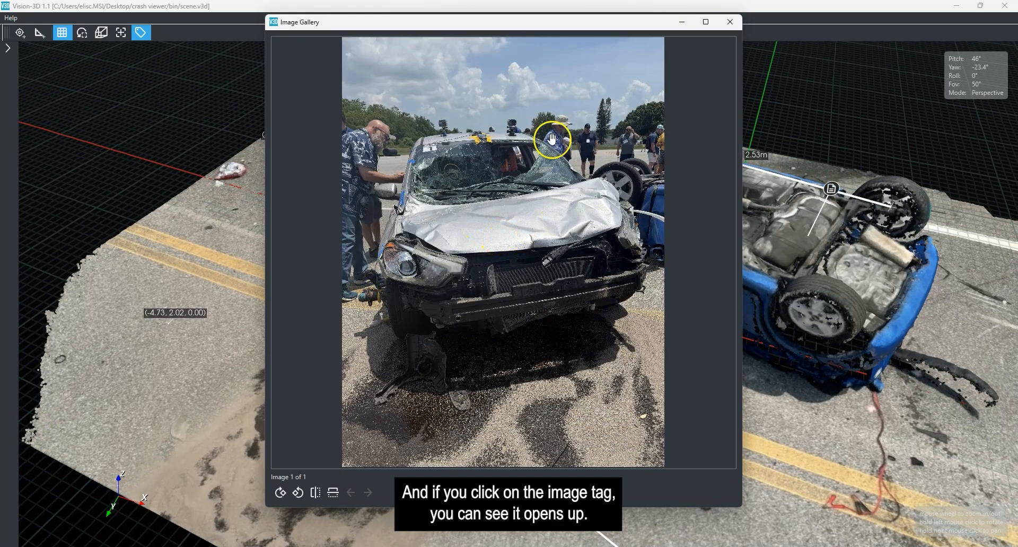
{"action": "left_click", "coordinate": [729, 21]}
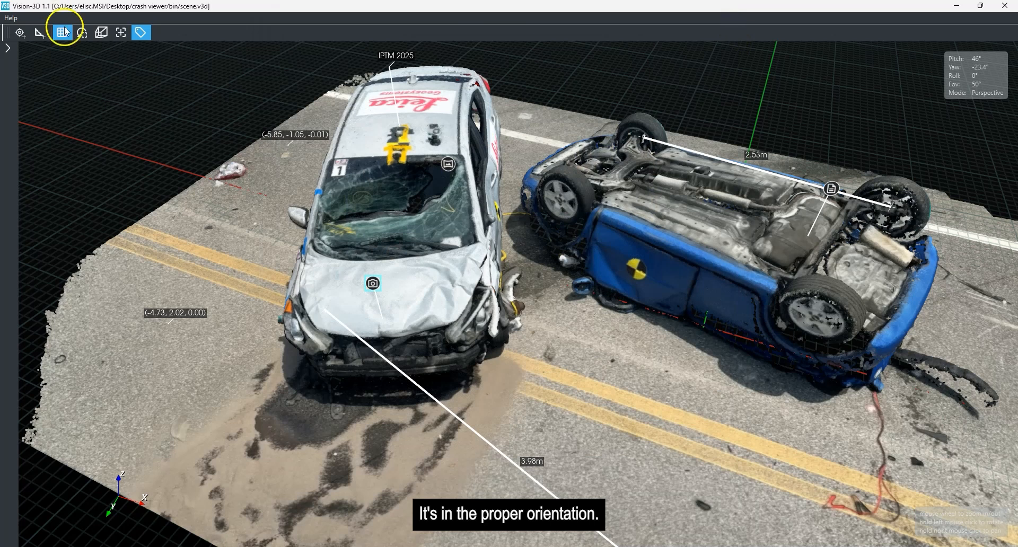
Expand the project hierarchy and hide PointTag 2, PointTag 3 and PointTag 4
{"action": "left_click", "coordinate": [8, 49]}
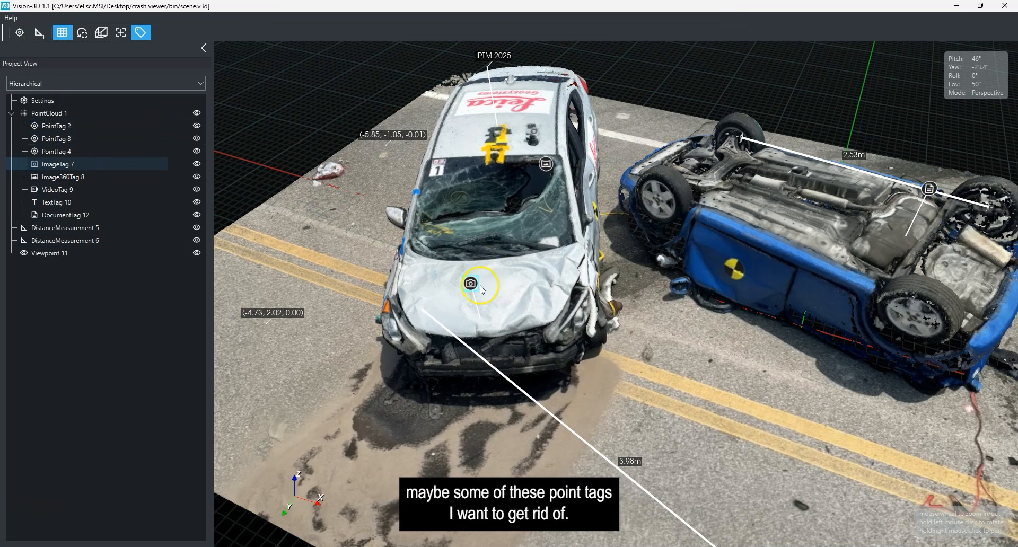
{"action": "left_click", "coordinate": [200, 127]}
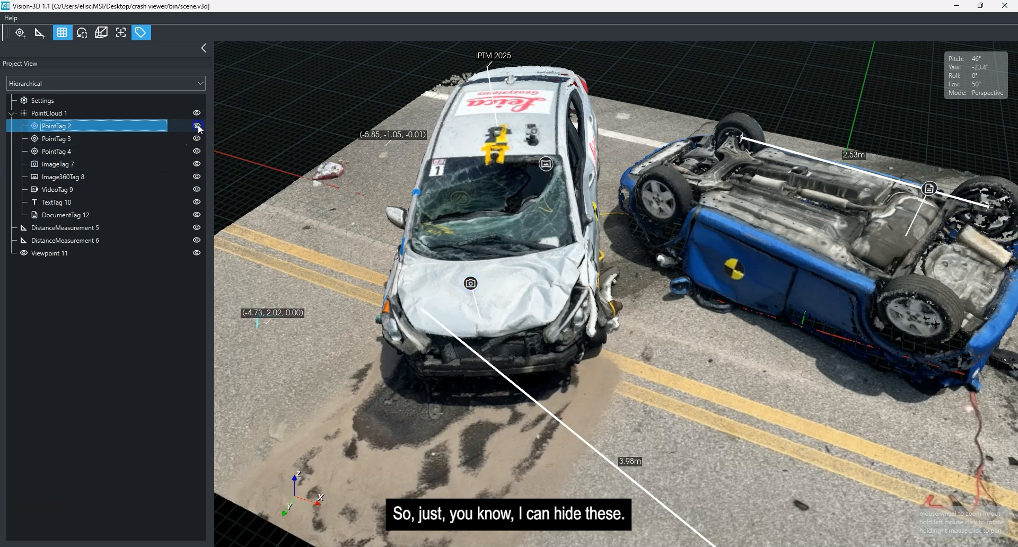
{"action": "left_click", "coordinate": [196, 138]}
{"action": "left_click", "coordinate": [196, 151]}
Add two point tags on the pavement, one beside the silver car's front and one beyond the yellow lines near the overturned car
{"action": "scroll", "coordinate": [667, 384], "scroll_direction": "down", "scroll_amount": 2}
{"action": "left_click_drag", "start_coordinate": [666, 383], "coordinate": [130, 75]}
{"action": "left_click", "coordinate": [20, 34]}
{"action": "left_click", "coordinate": [276, 386]}
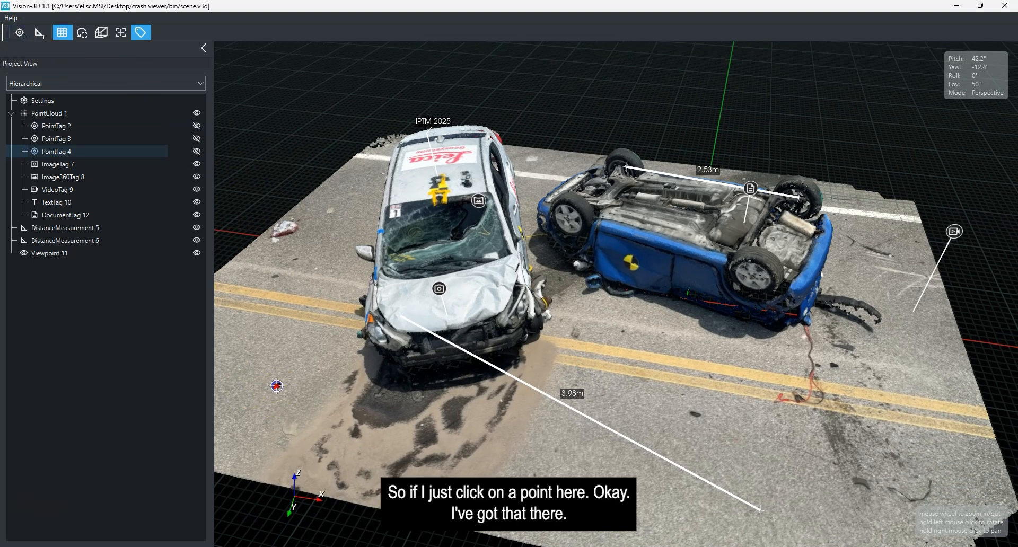
{"action": "left_click", "coordinate": [19, 33]}
{"action": "left_click", "coordinate": [912, 444]}
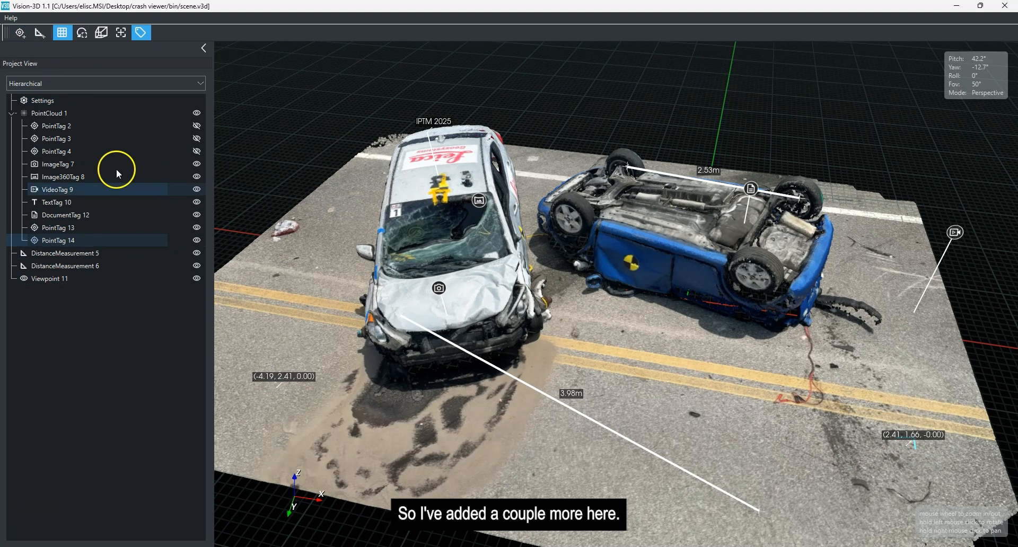
Add one distance measurement along the road in front of the silver car and another across the lane behind the blue car
{"action": "left_click", "coordinate": [41, 35]}
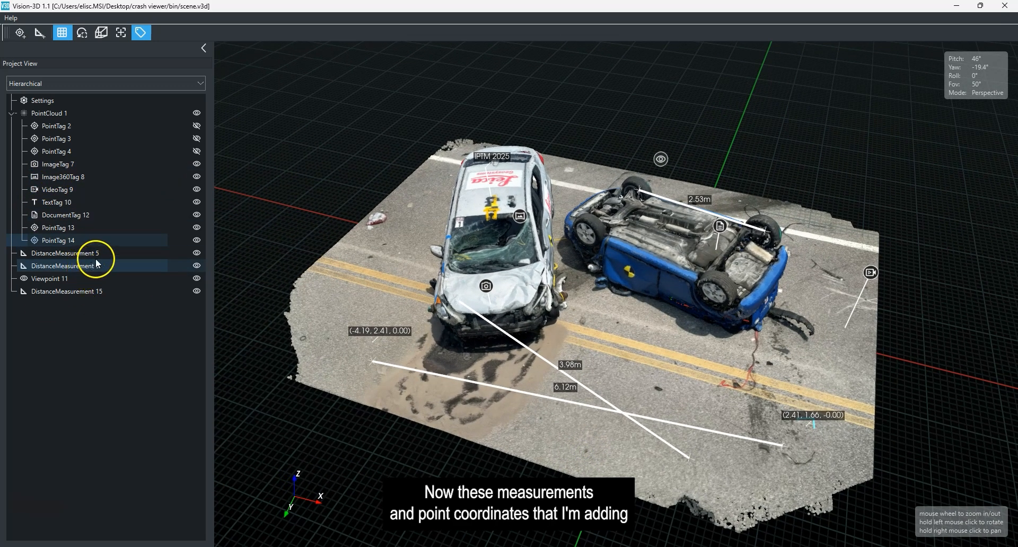
{"action": "left_click_drag", "start_coordinate": [602, 409], "coordinate": [630, 365]}
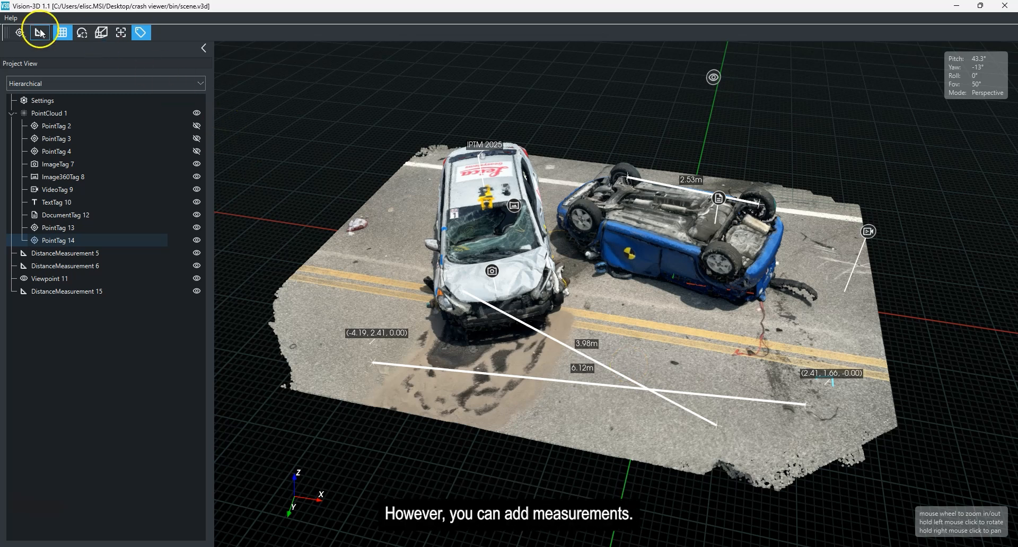
{"action": "left_click_drag", "start_coordinate": [440, 303], "coordinate": [598, 341]}
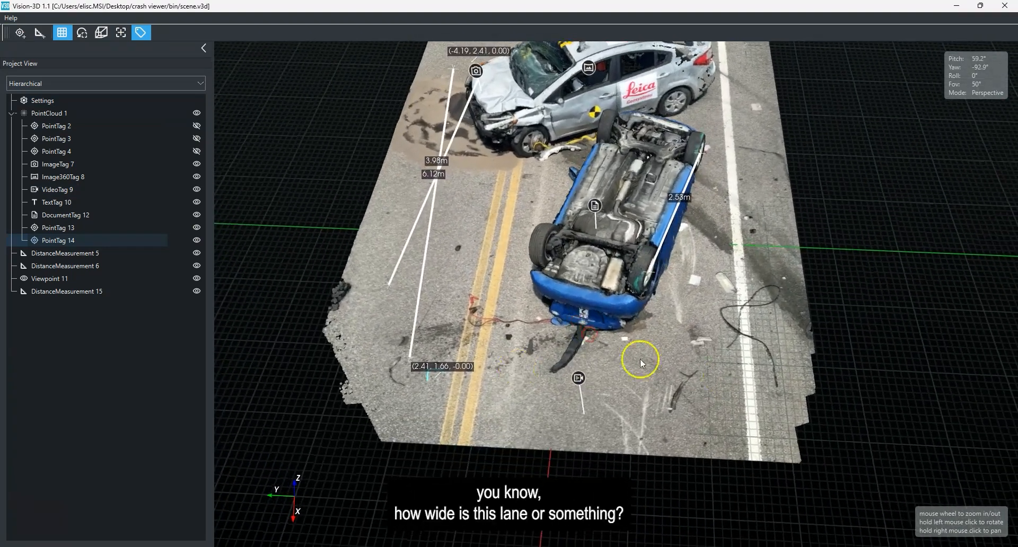
{"action": "left_click", "coordinate": [40, 33]}
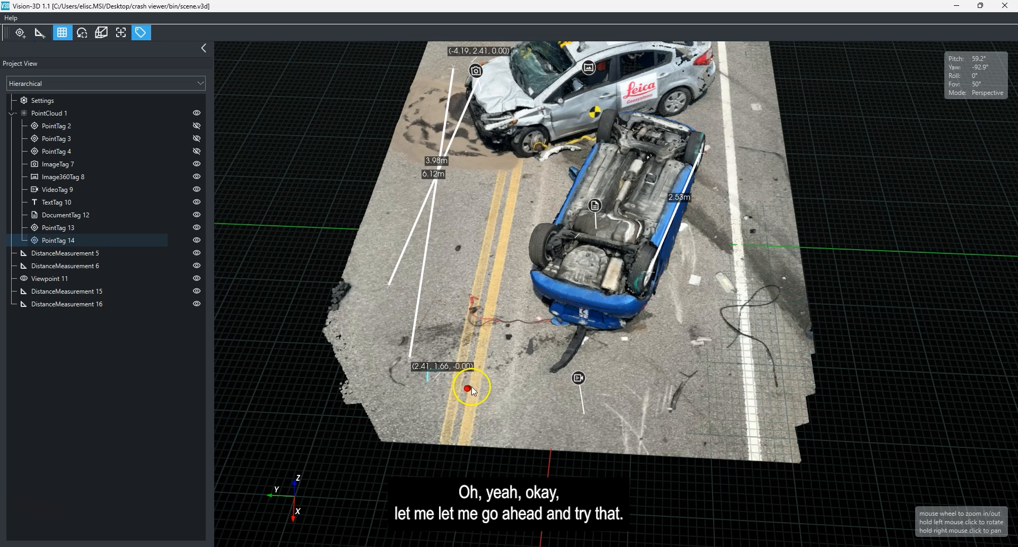
{"action": "left_click_drag", "start_coordinate": [466, 389], "coordinate": [749, 394]}
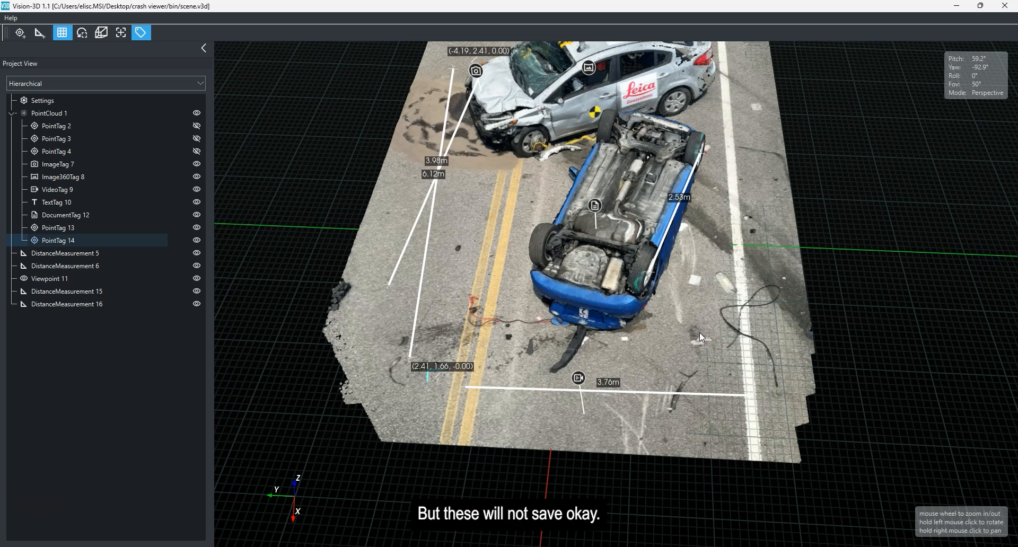
Return to the editor window with crash.v3d and show the properties of Image360Tag 8
{"action": "left_click_drag", "start_coordinate": [460, 351], "coordinate": [584, 393]}
{"action": "right_click_drag", "start_coordinate": [584, 393], "coordinate": [596, 376]}
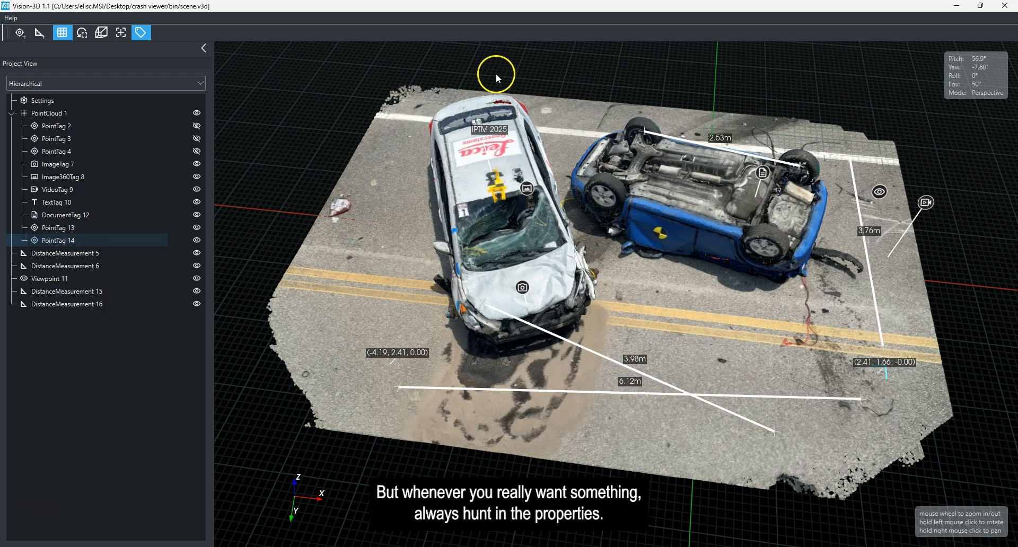
{"action": "mouse_move", "coordinate": [673, 546]}
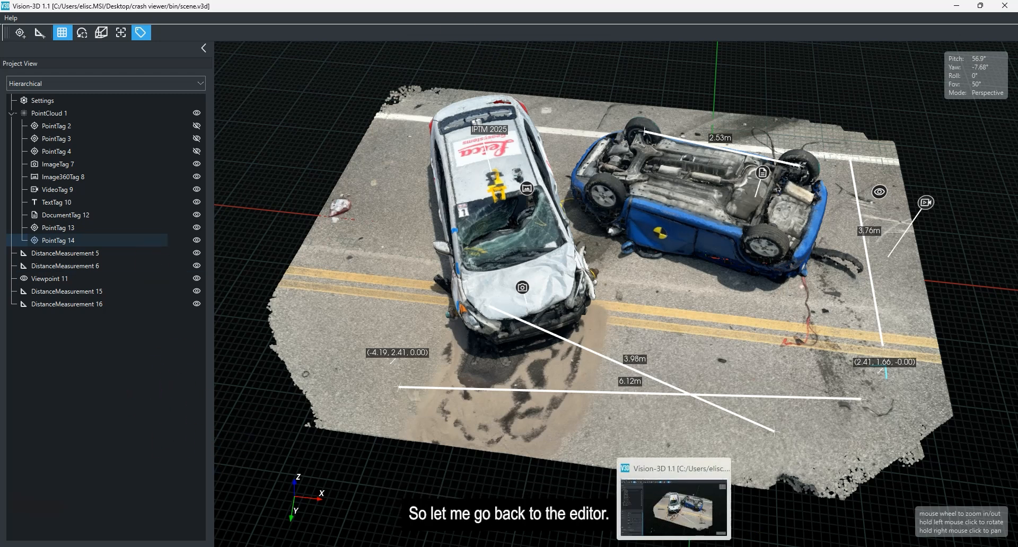
{"action": "left_click", "coordinate": [673, 506]}
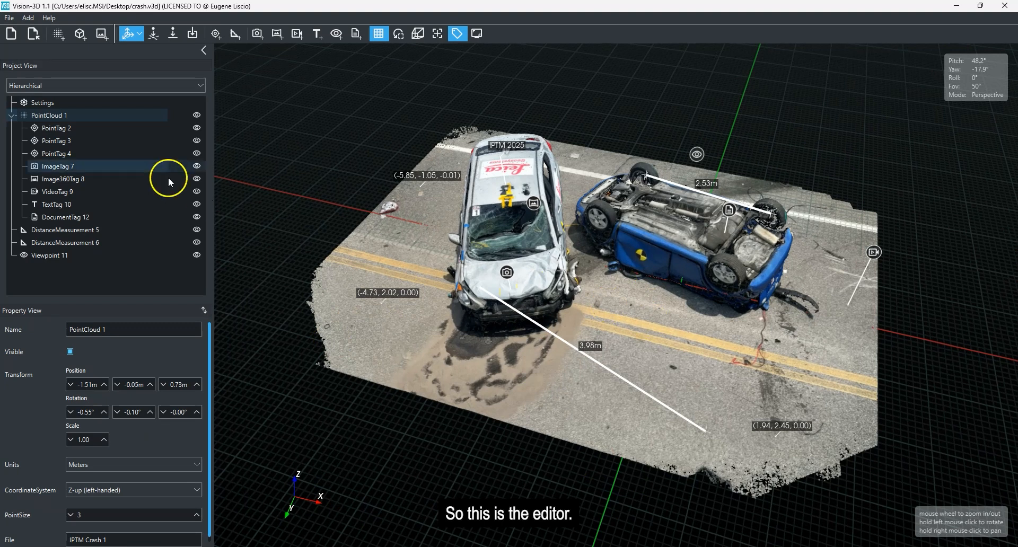
{"action": "left_click", "coordinate": [75, 178]}
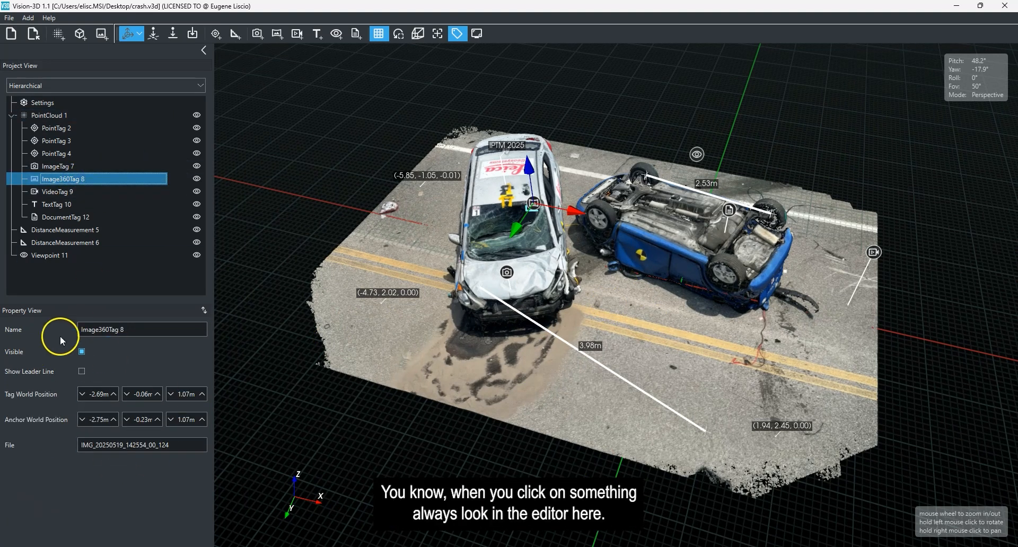
Move the anchor of the image tag on the silver car's hood onto the pavement ahead, at about Y 2.16 m and Z -0.08 m
{"action": "right_click_drag", "start_coordinate": [491, 379], "coordinate": [514, 367]}
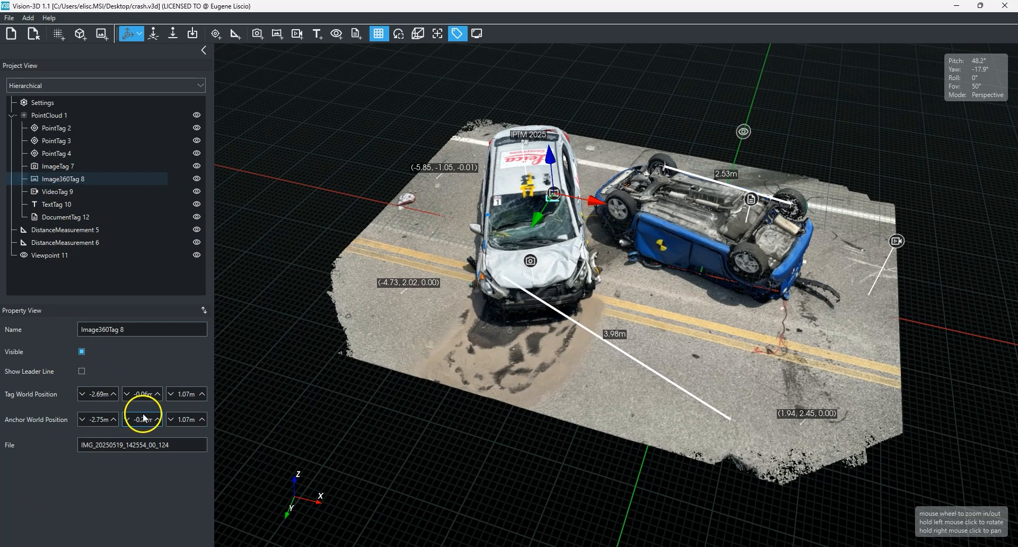
{"action": "left_click_drag", "start_coordinate": [592, 314], "coordinate": [635, 352]}
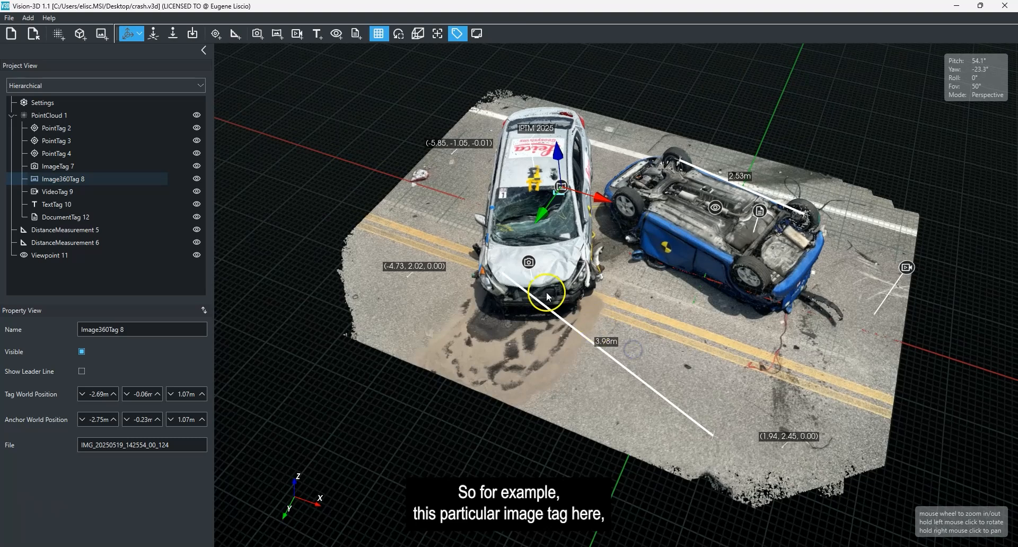
{"action": "scroll", "coordinate": [529, 265], "scroll_direction": "up", "scroll_amount": 5}
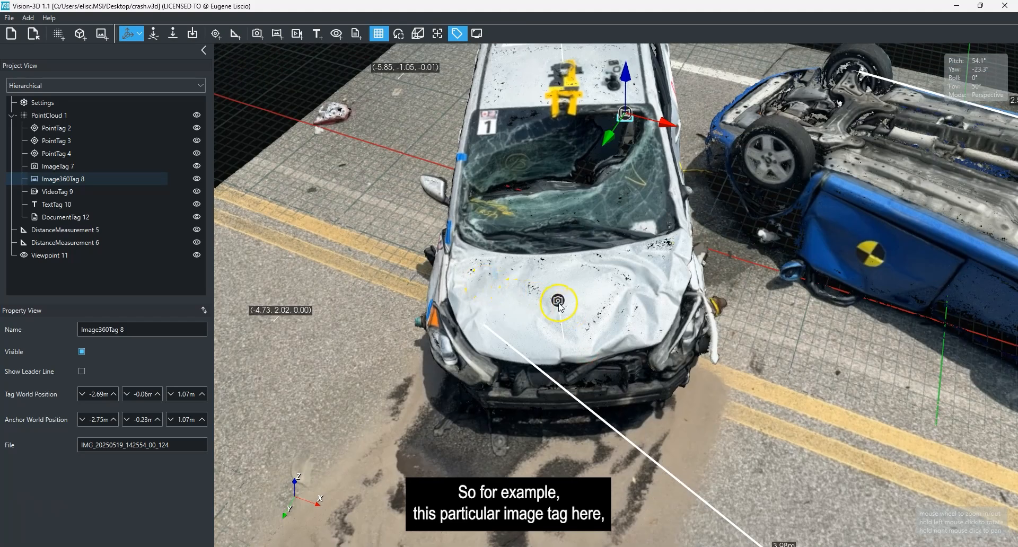
{"action": "left_click", "coordinate": [560, 303]}
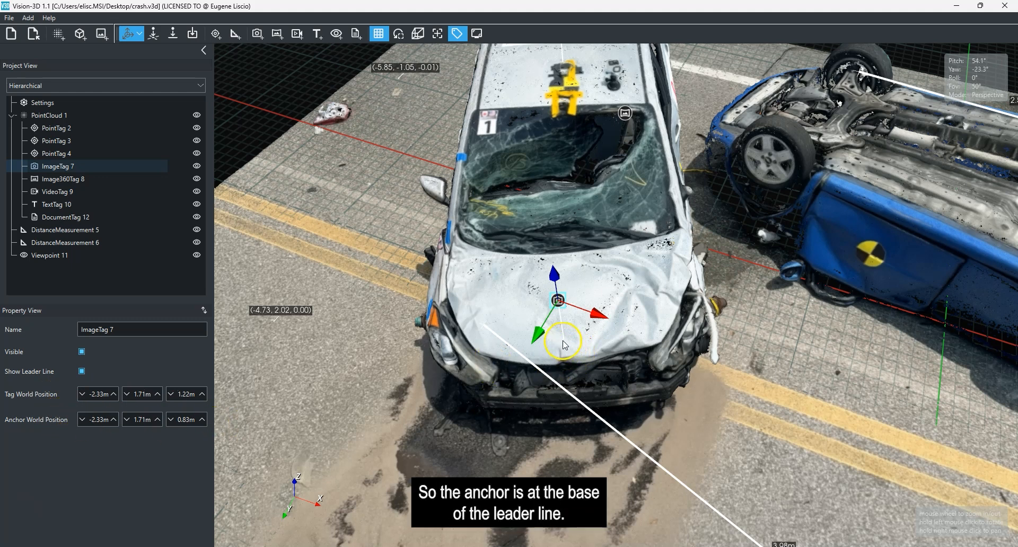
{"action": "right_click", "coordinate": [557, 300]}
{"action": "left_click", "coordinate": [595, 310]}
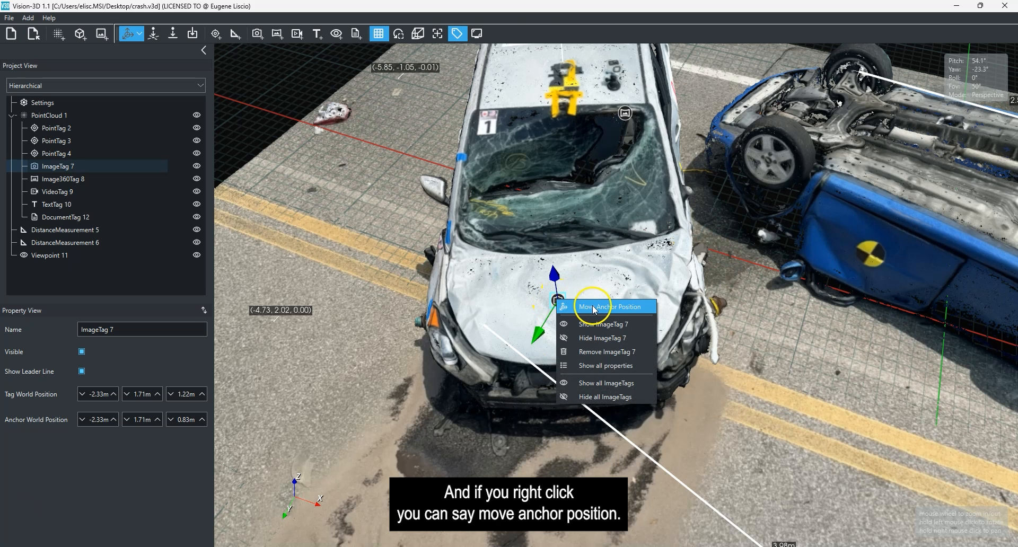
{"action": "left_click", "coordinate": [593, 306]}
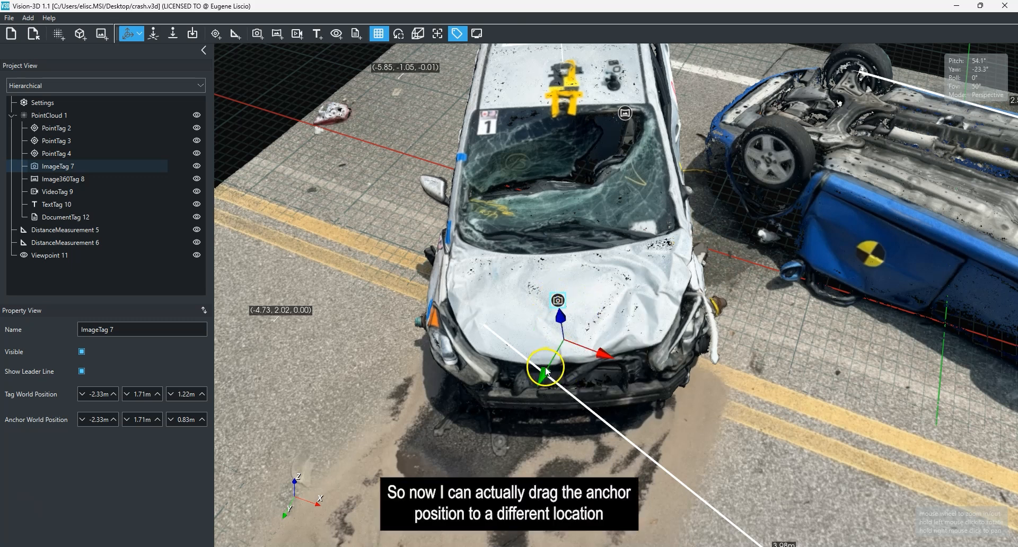
{"action": "left_click_drag", "start_coordinate": [547, 378], "coordinate": [533, 427]}
{"action": "left_click_drag", "start_coordinate": [666, 451], "coordinate": [500, 383]}
{"action": "left_click_drag", "start_coordinate": [430, 303], "coordinate": [449, 347]}
{"action": "left_click_drag", "start_coordinate": [546, 423], "coordinate": [637, 399]}
{"action": "left_click", "coordinate": [469, 352]}
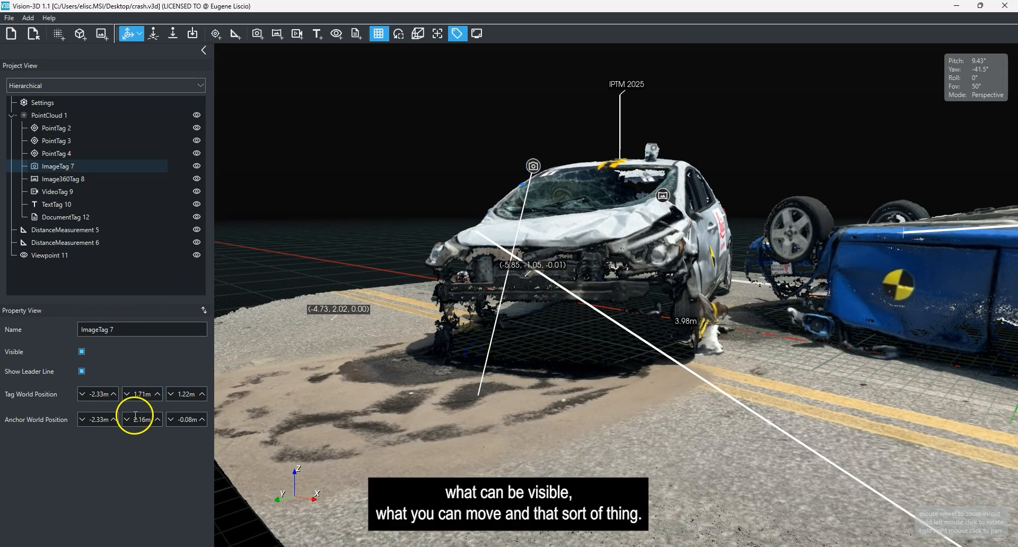
{"action": "left_click_drag", "start_coordinate": [548, 355], "coordinate": [667, 430]}
{"action": "right_click_drag", "start_coordinate": [683, 408], "coordinate": [628, 411]}
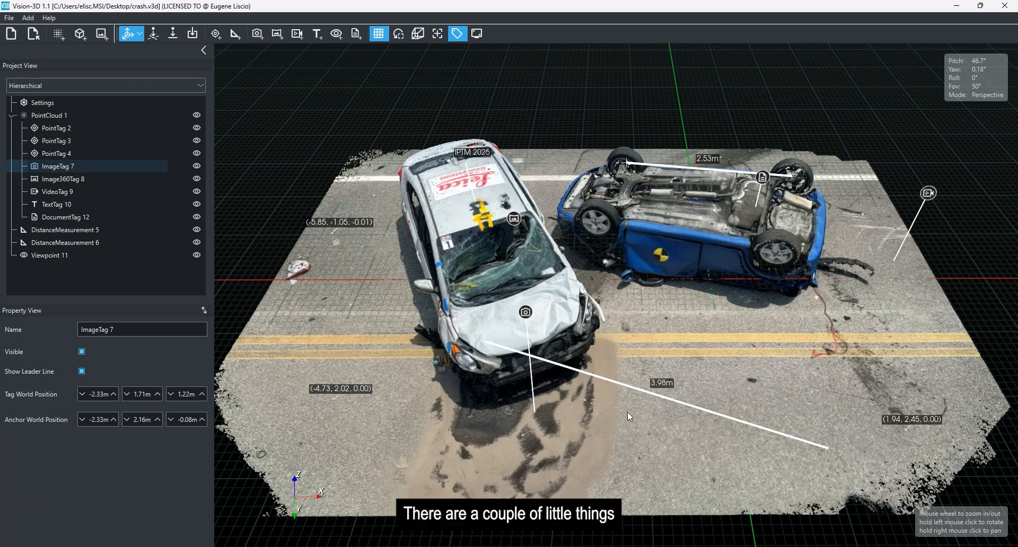
{"action": "left_click_drag", "start_coordinate": [419, 272], "coordinate": [519, 270]}
{"action": "right_click_drag", "start_coordinate": [517, 268], "coordinate": [514, 245]}
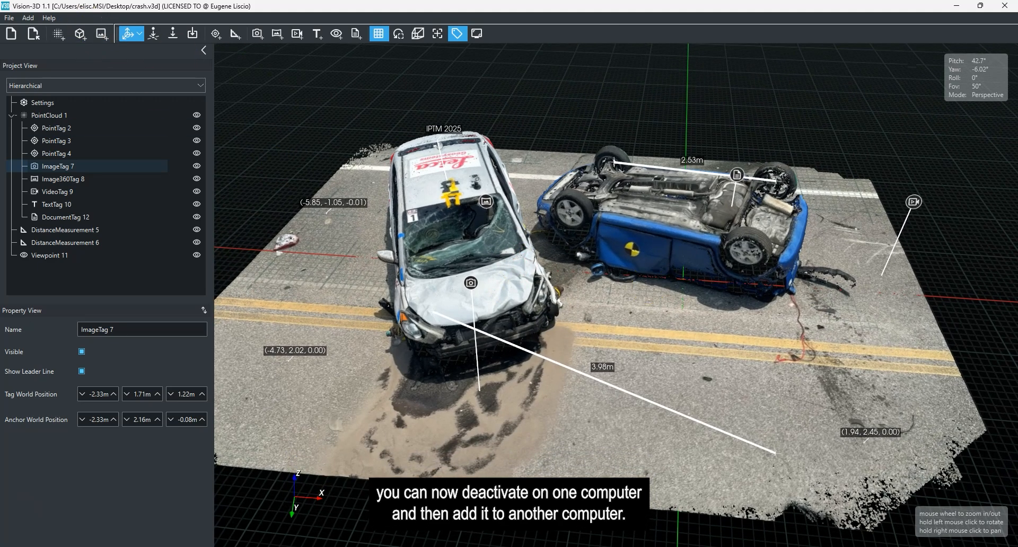
{"action": "left_click_drag", "start_coordinate": [599, 335], "coordinate": [675, 329]}
{"action": "right_click_drag", "start_coordinate": [675, 329], "coordinate": [692, 330]}
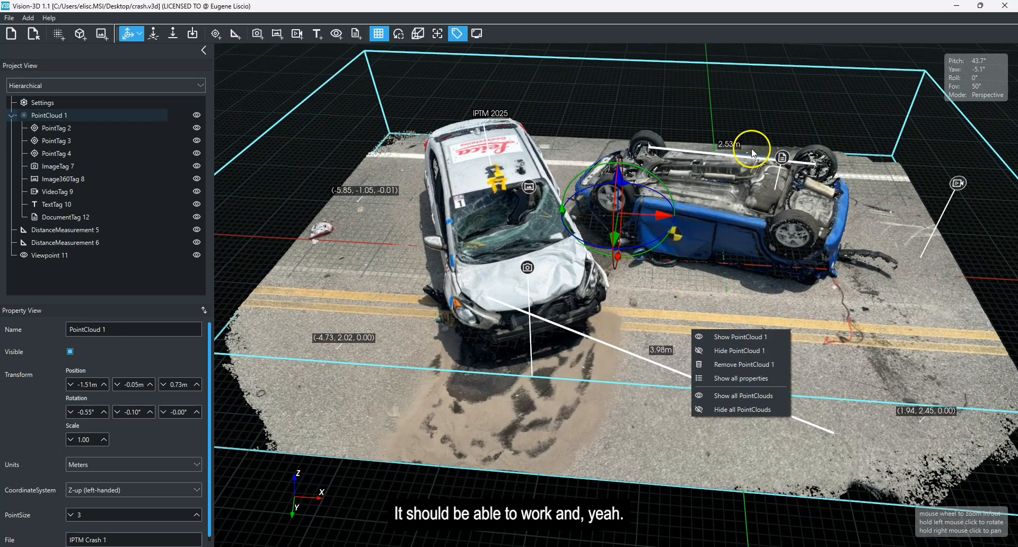
{"action": "left_click", "coordinate": [756, 121]}
{"action": "left_click", "coordinate": [755, 121]}
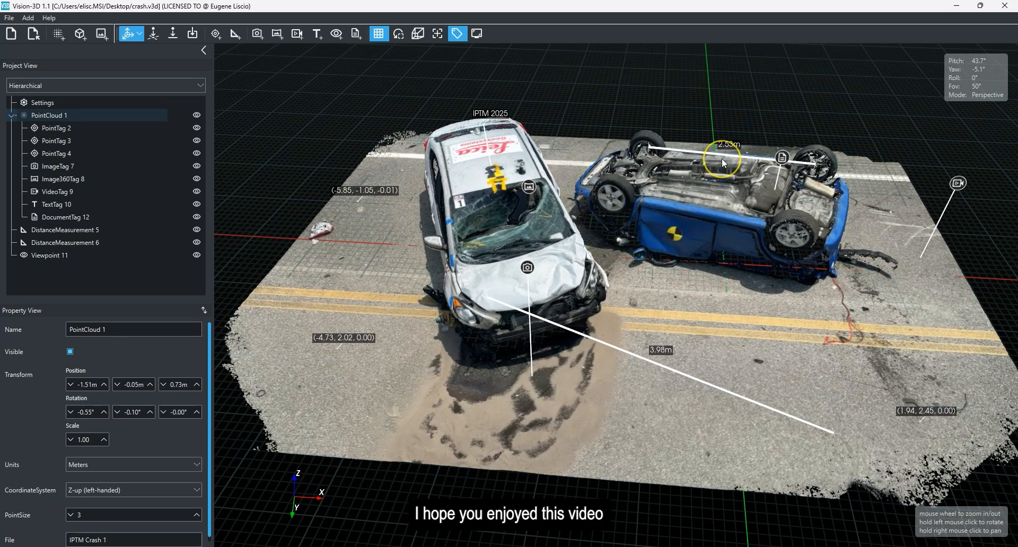